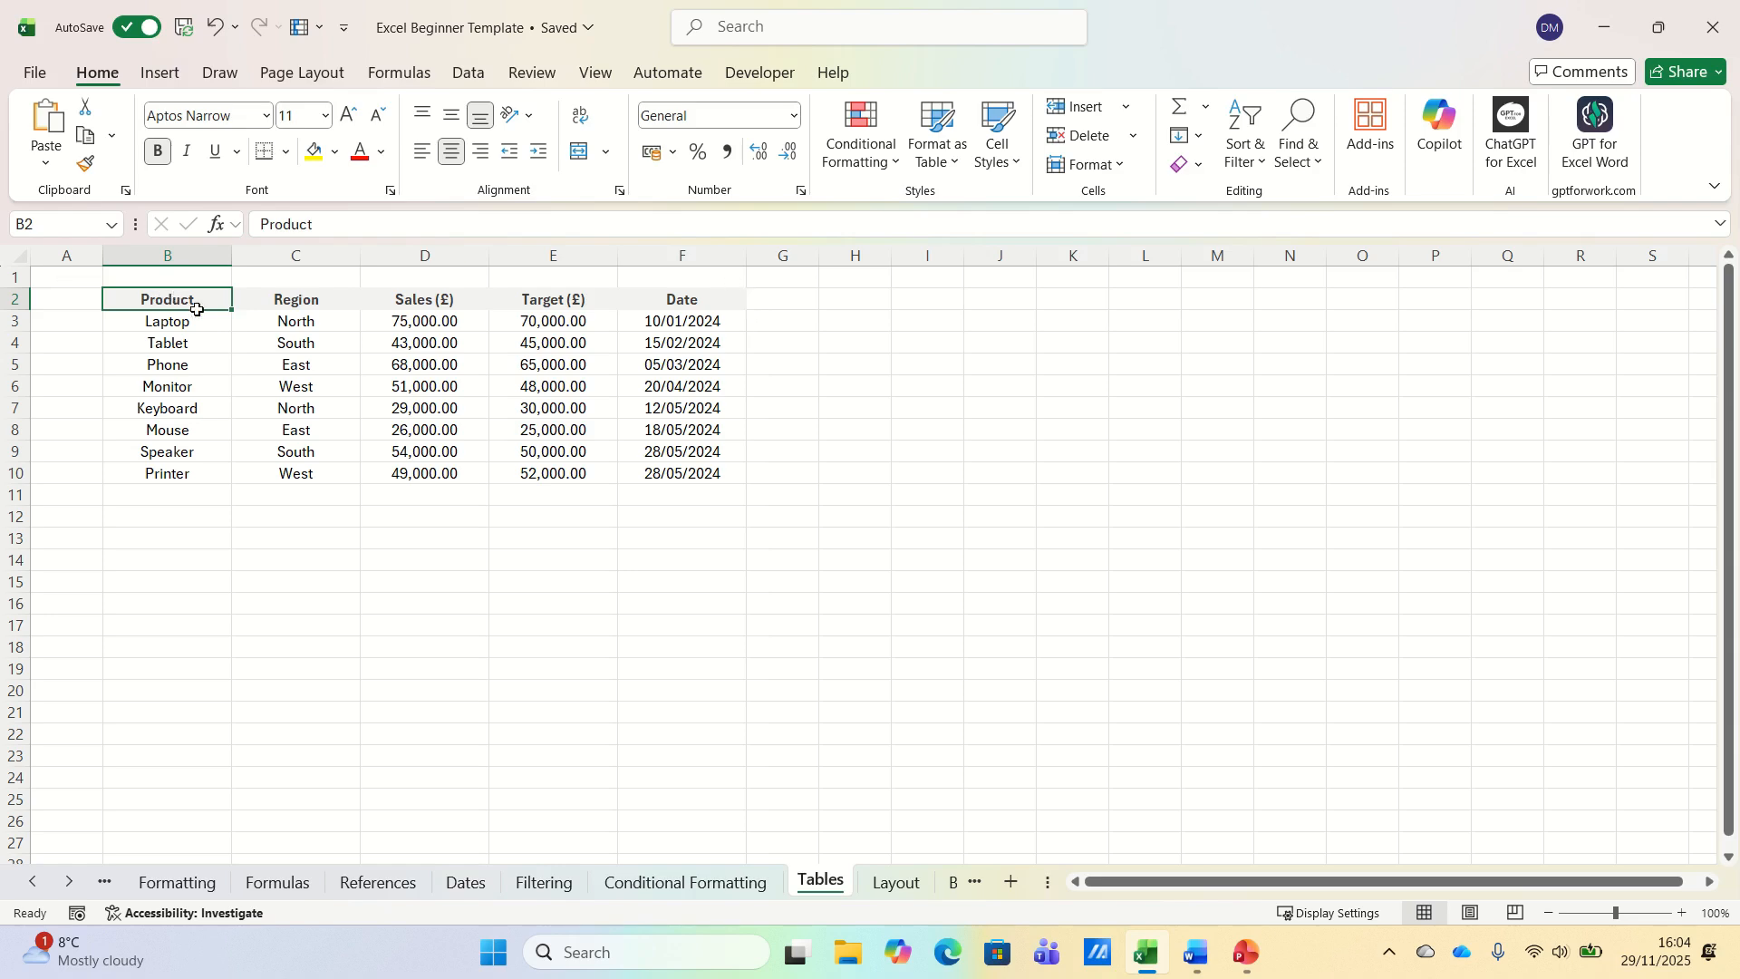
- Convert the range B2:F10 into an Excel table, treating the first row as headers
drag(191, 303, 671, 474)
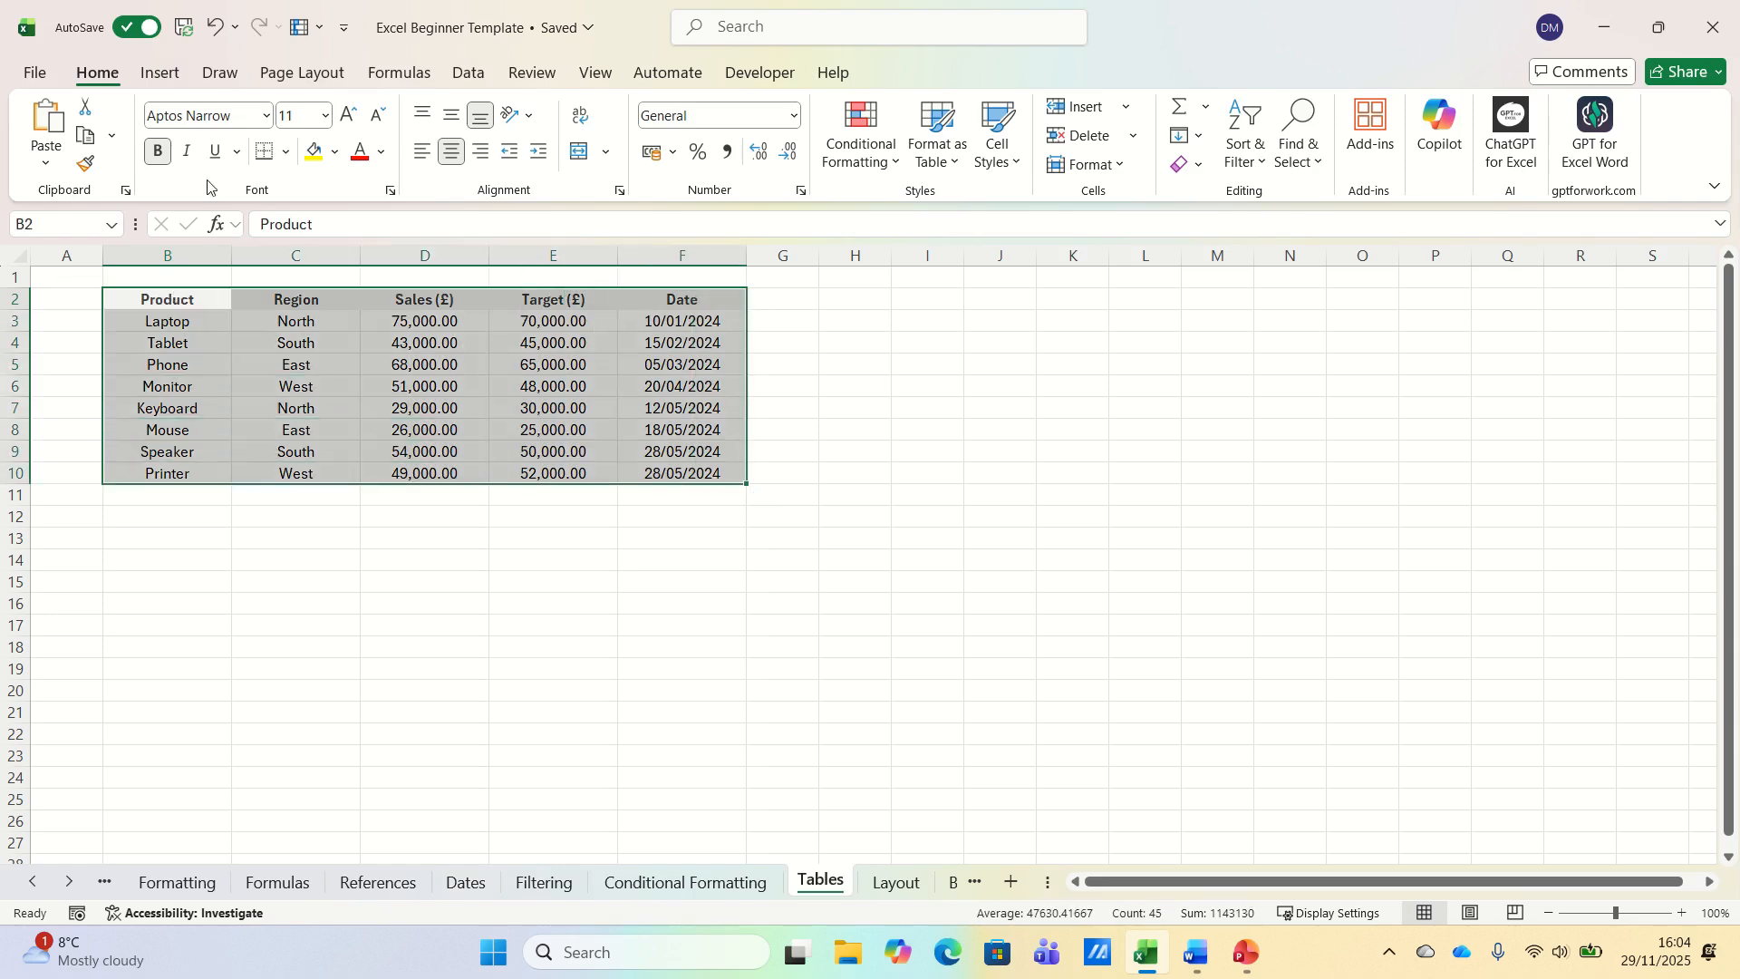
click(158, 74)
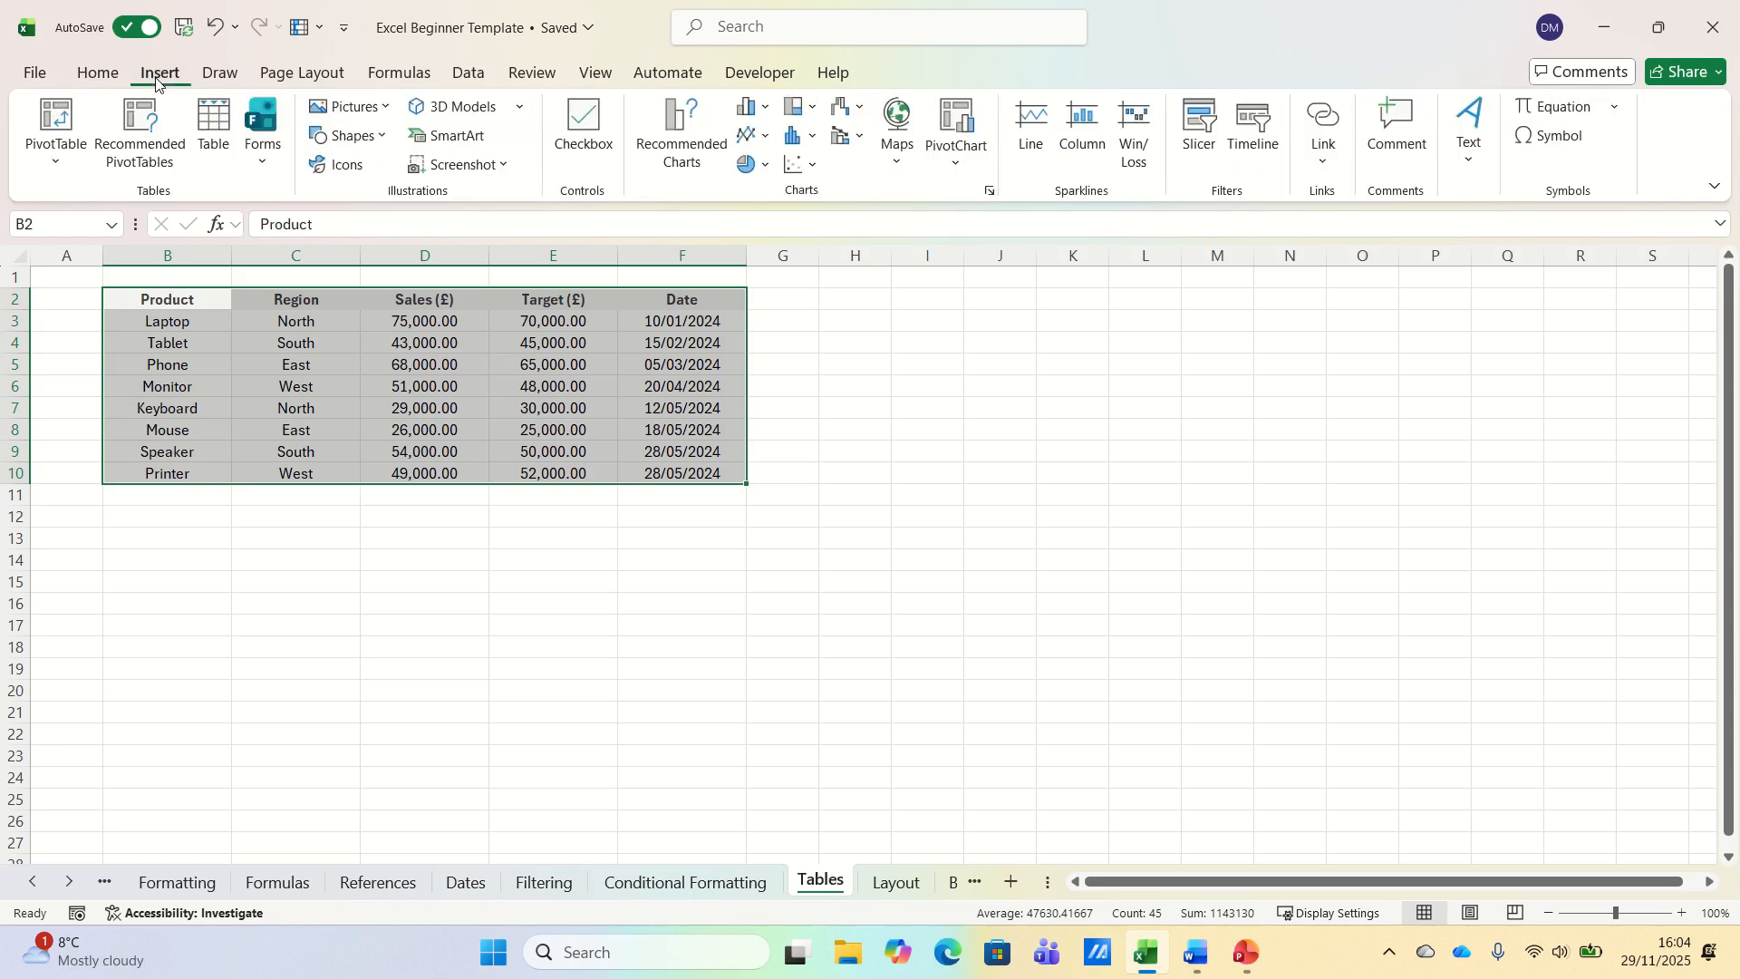
click(224, 148)
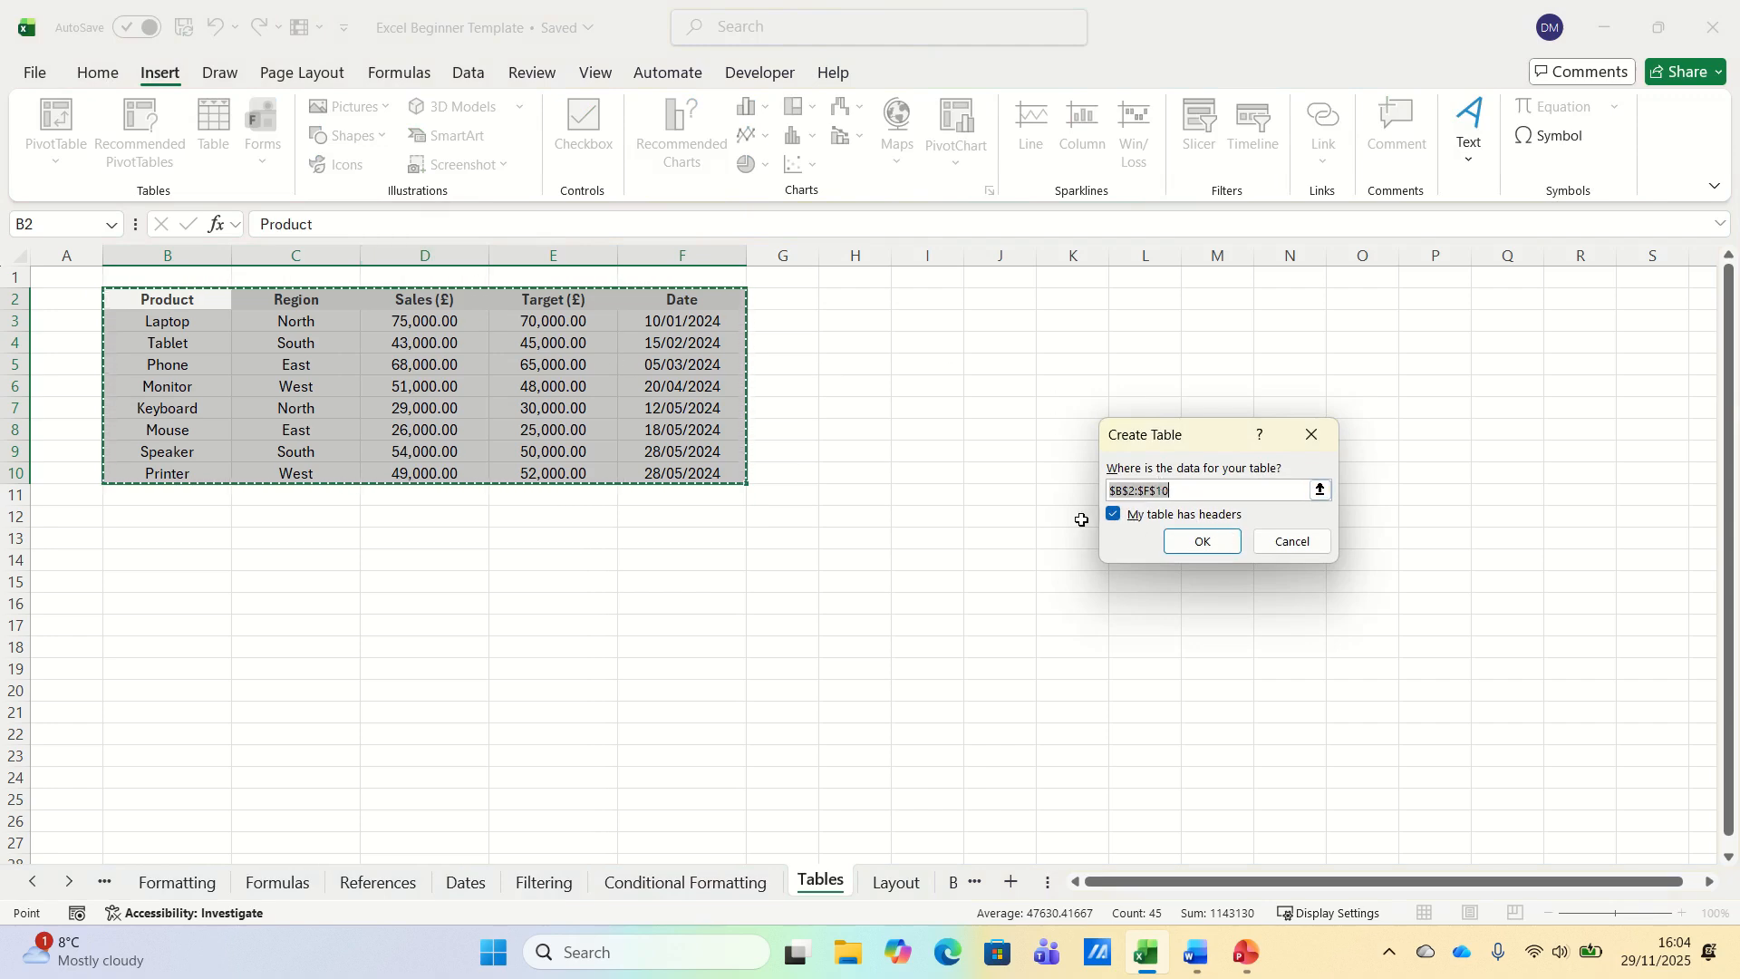
click(1209, 547)
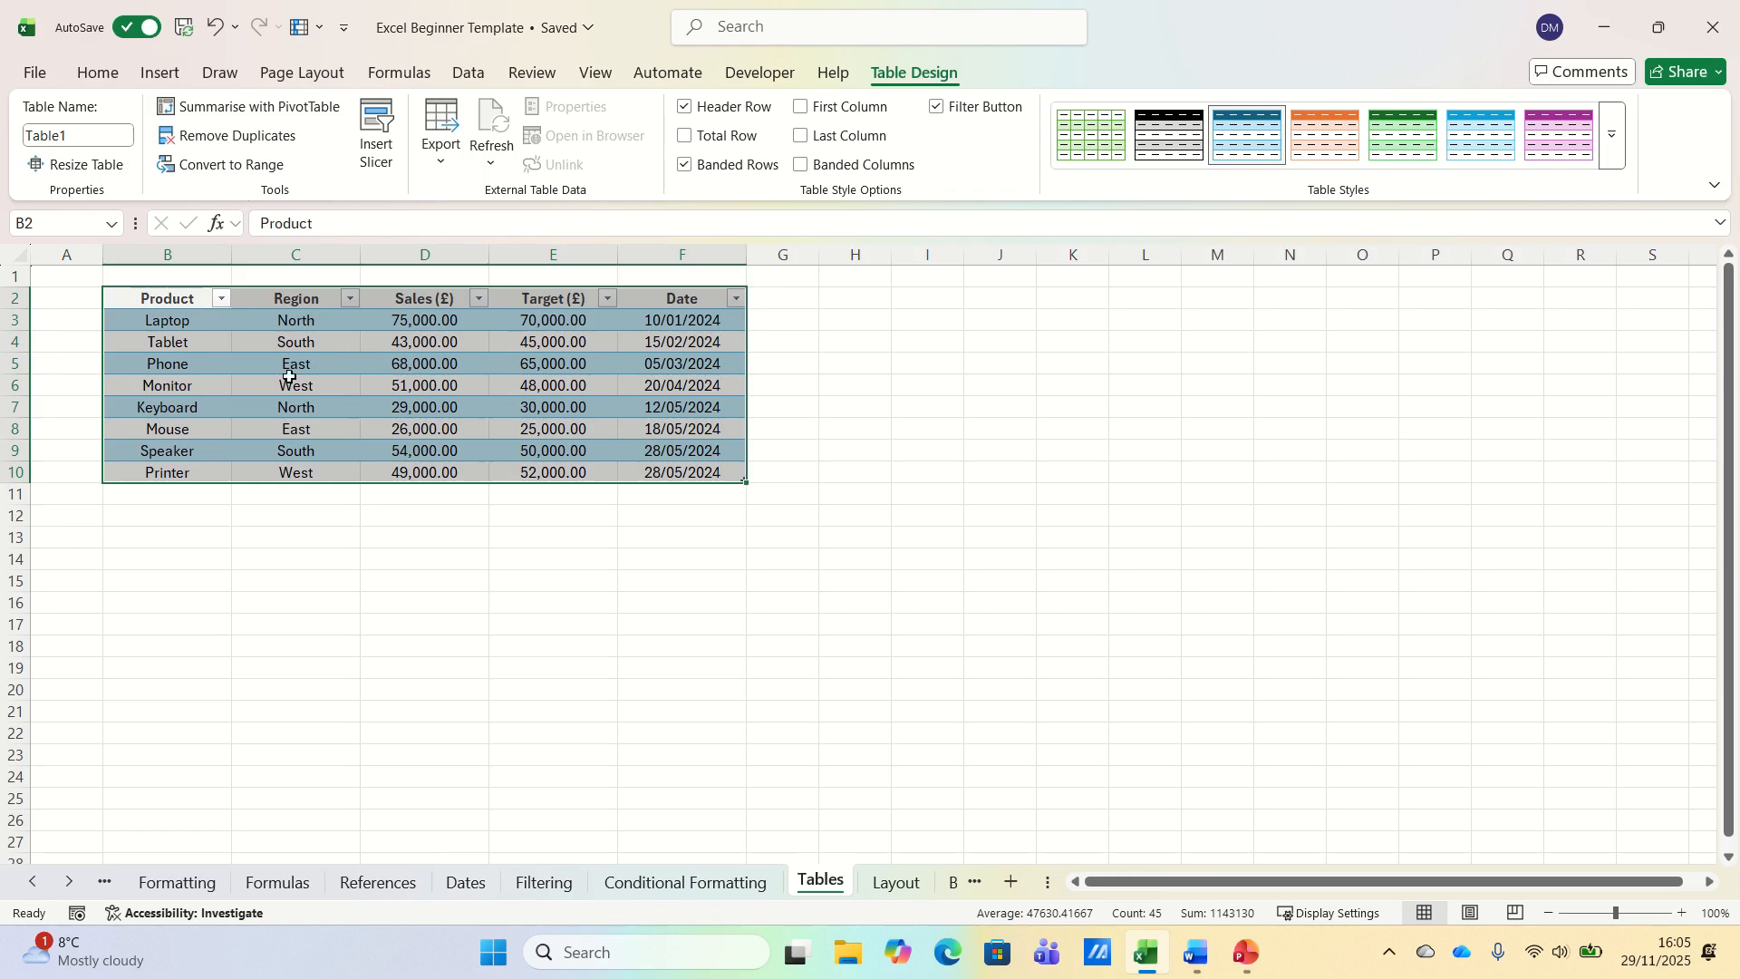
- Rename the new table as SalesTable
click(196, 322)
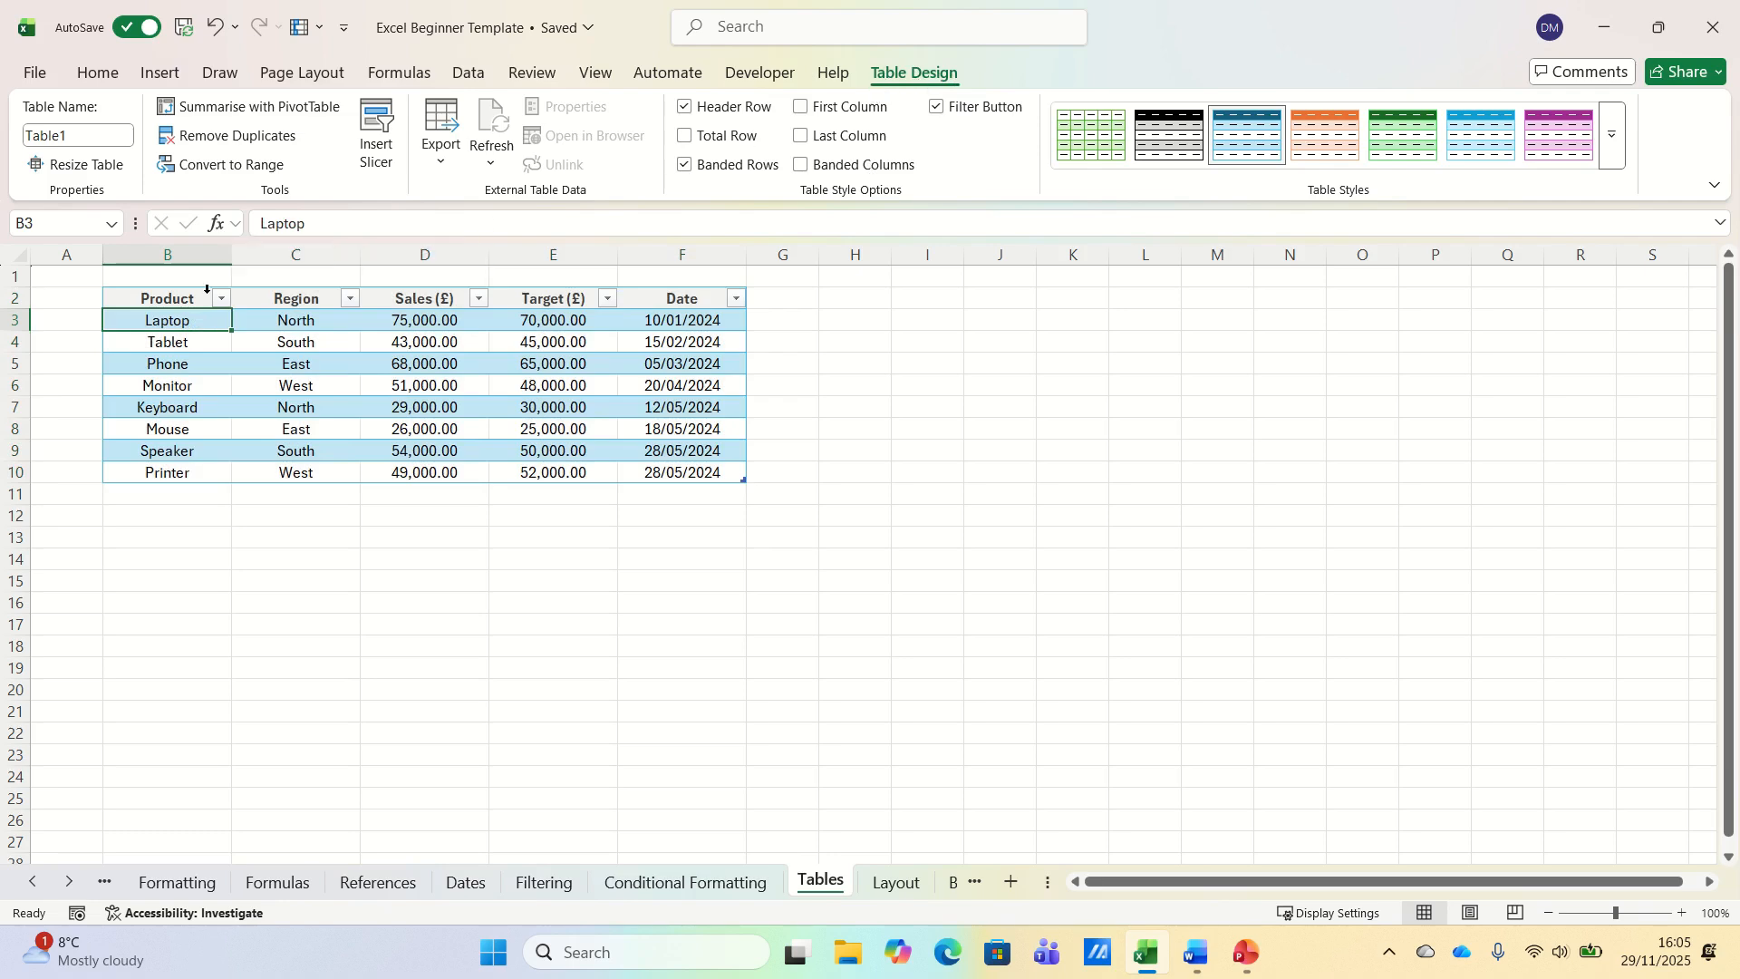
drag(175, 298, 690, 469)
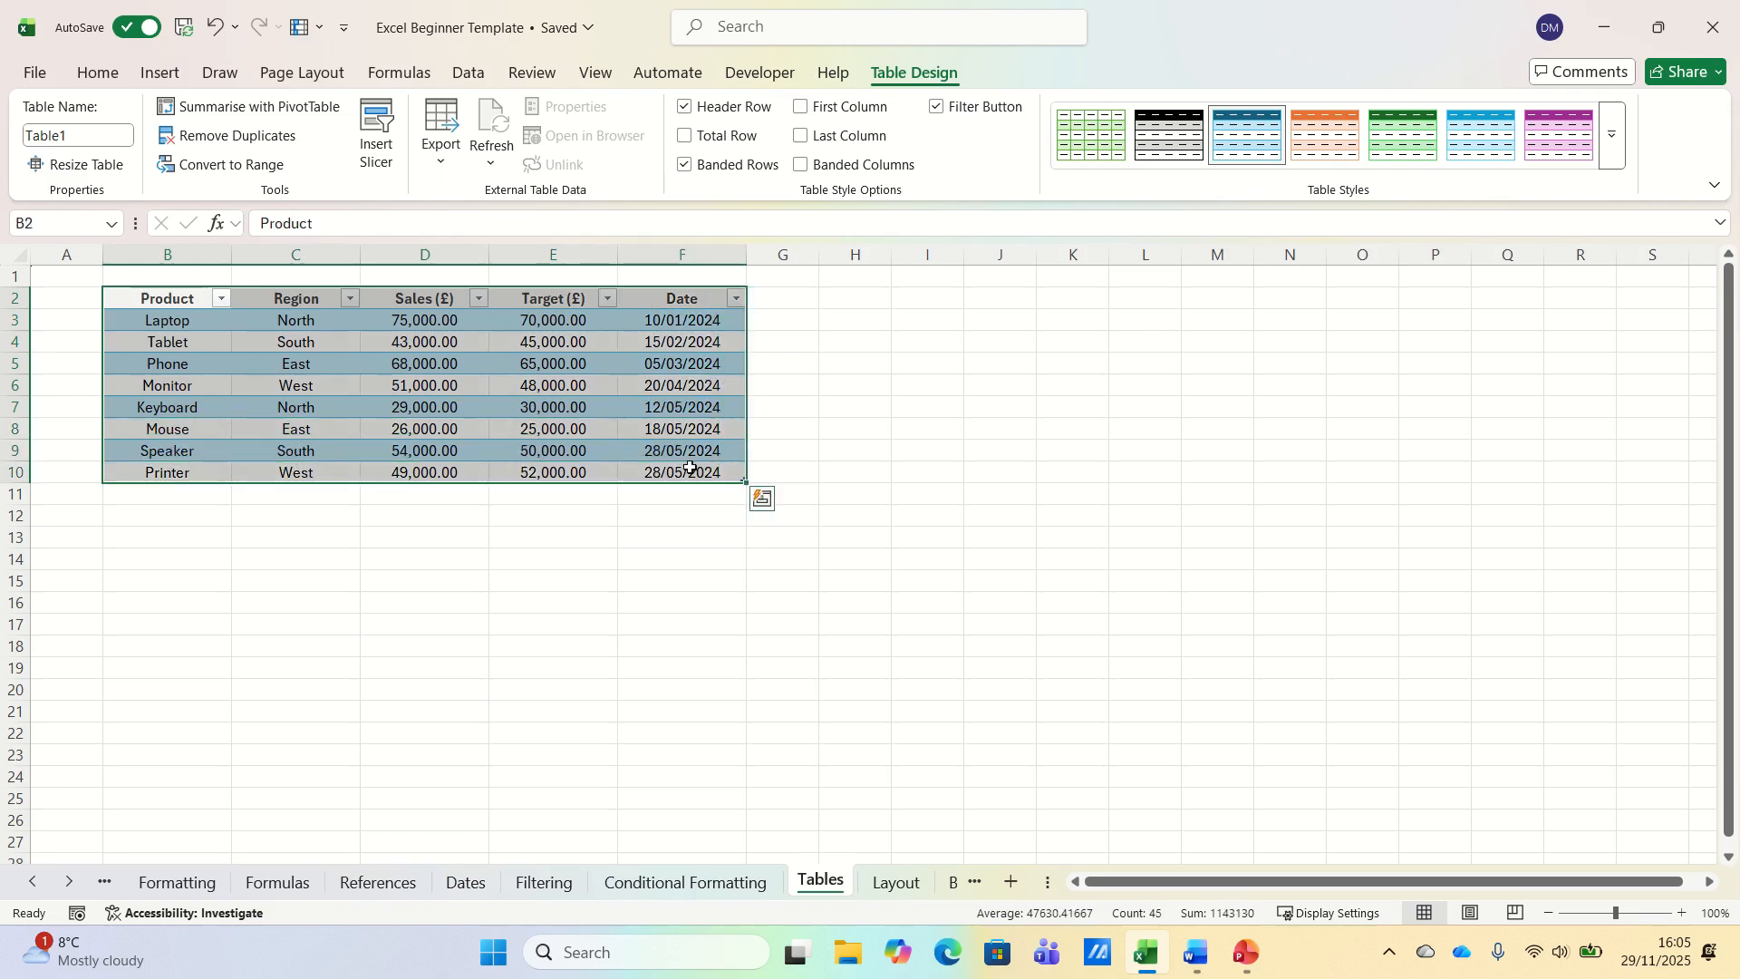
click(64, 137)
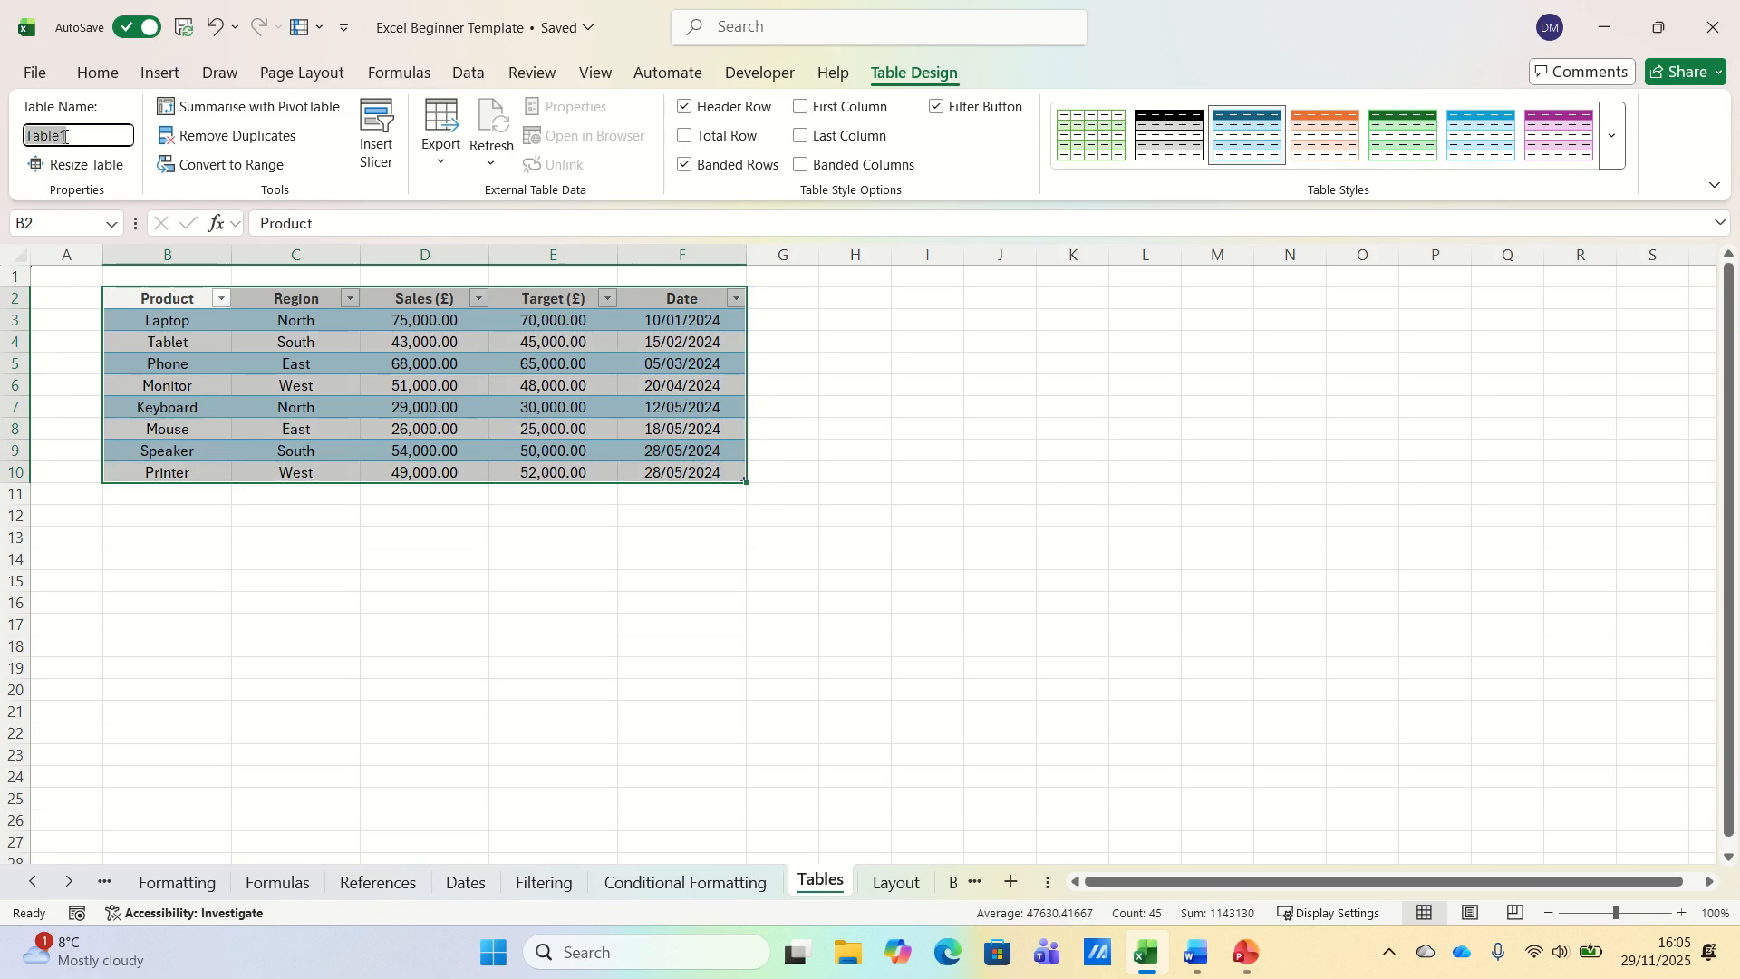
text(SalesTable)
key(Return)
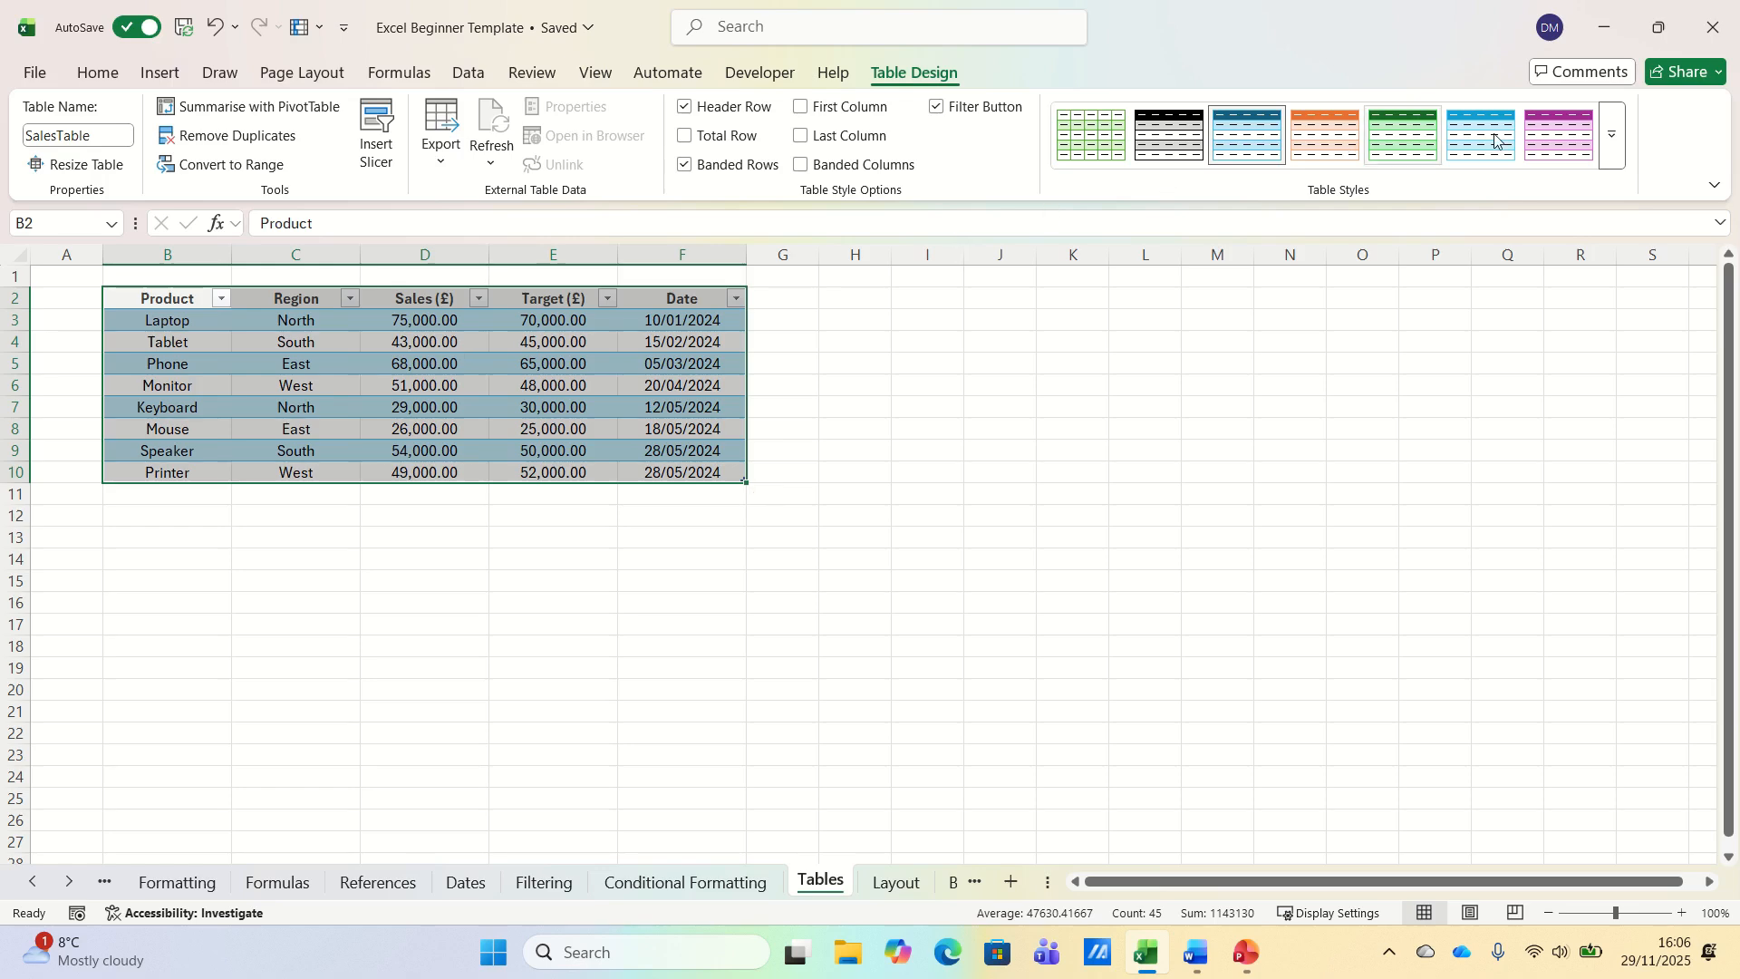
- Apply the first black banded style from the Medium group to the table
click(1614, 139)
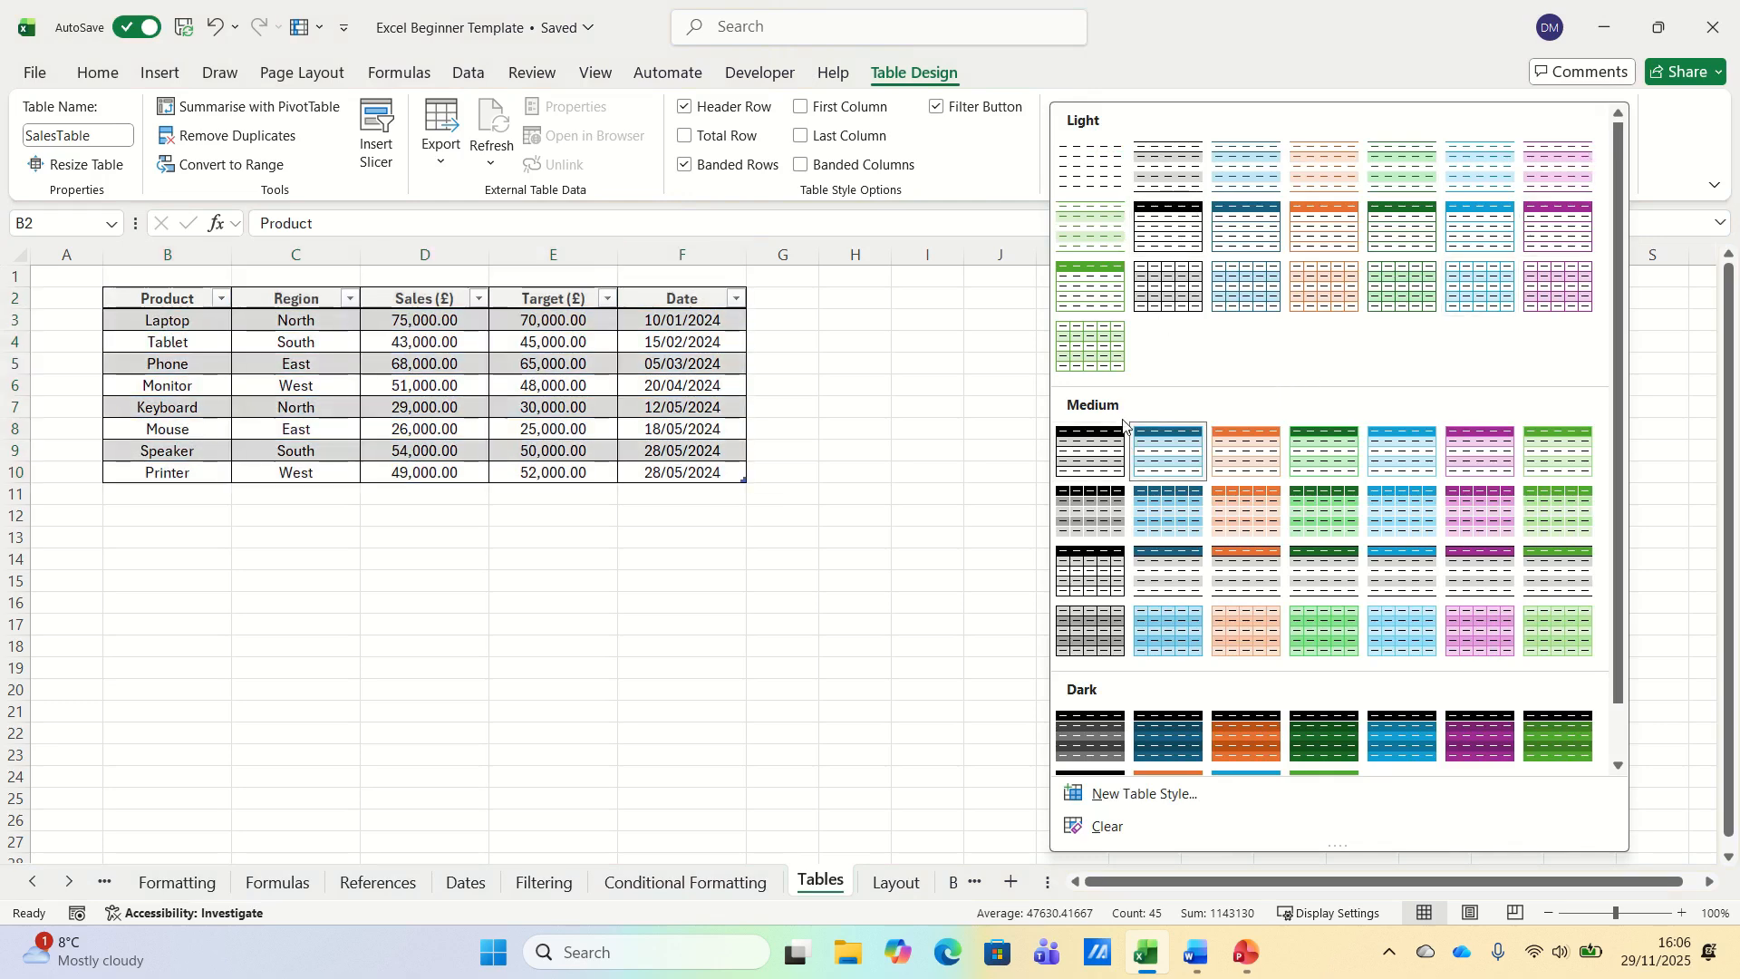
click(1084, 453)
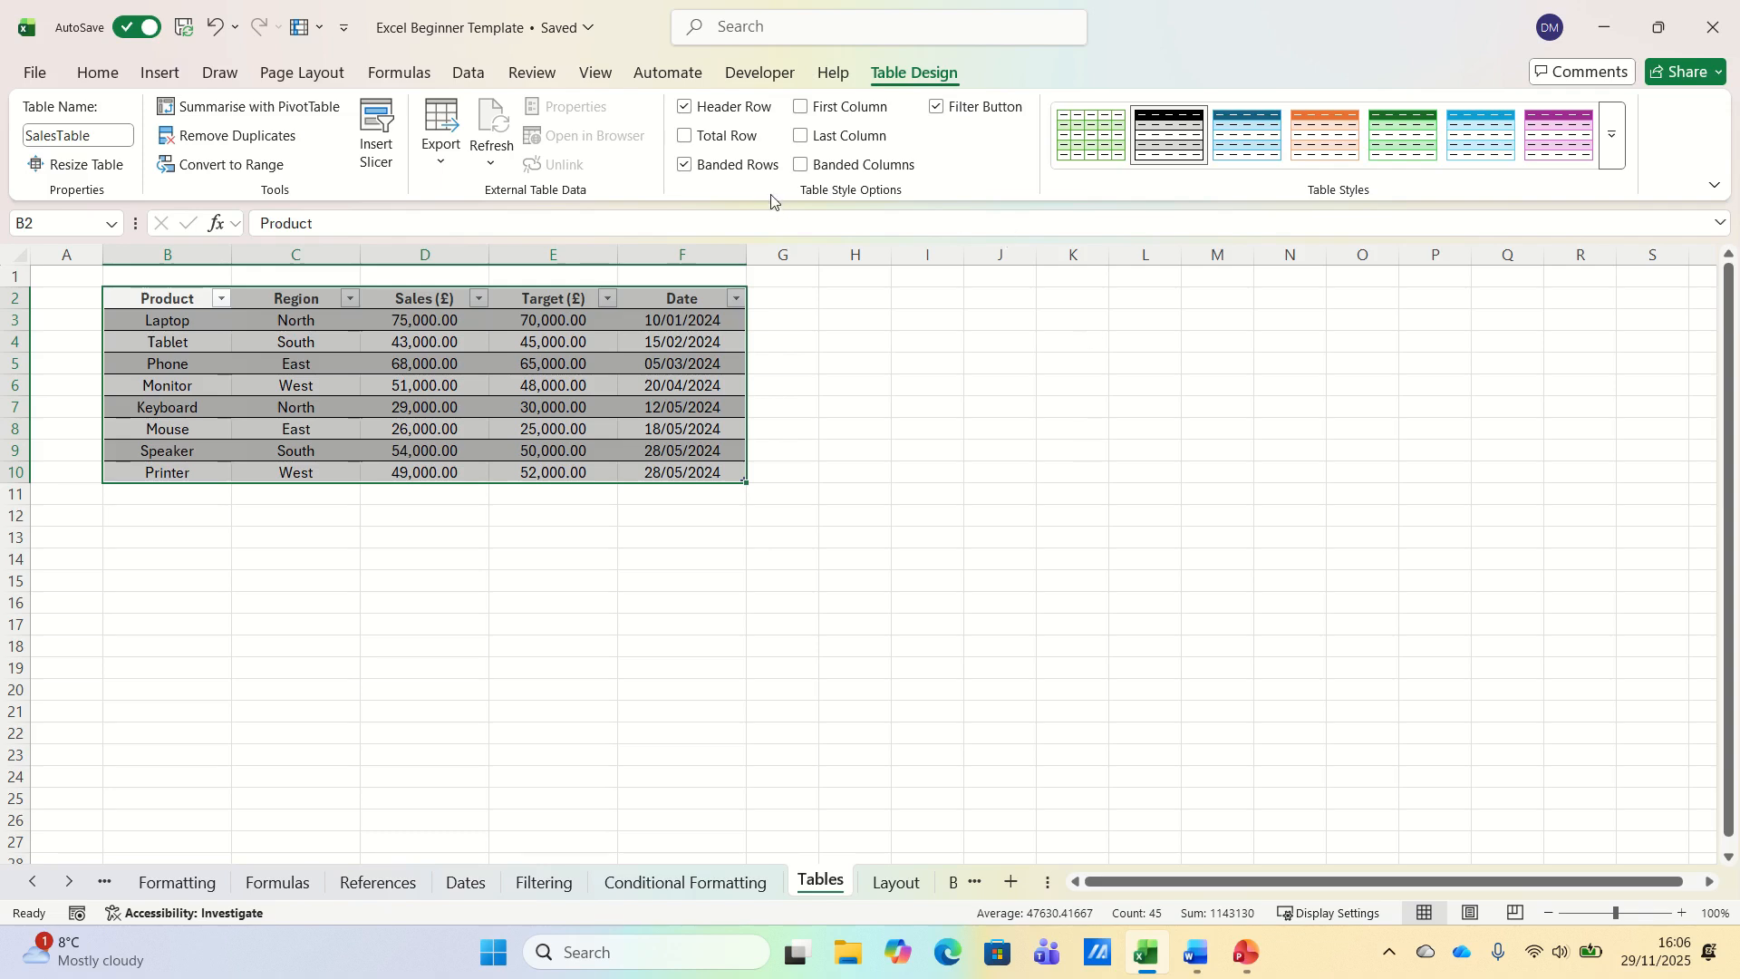
- Add a total row to the table and set the Target (£) column's total to Average
click(687, 143)
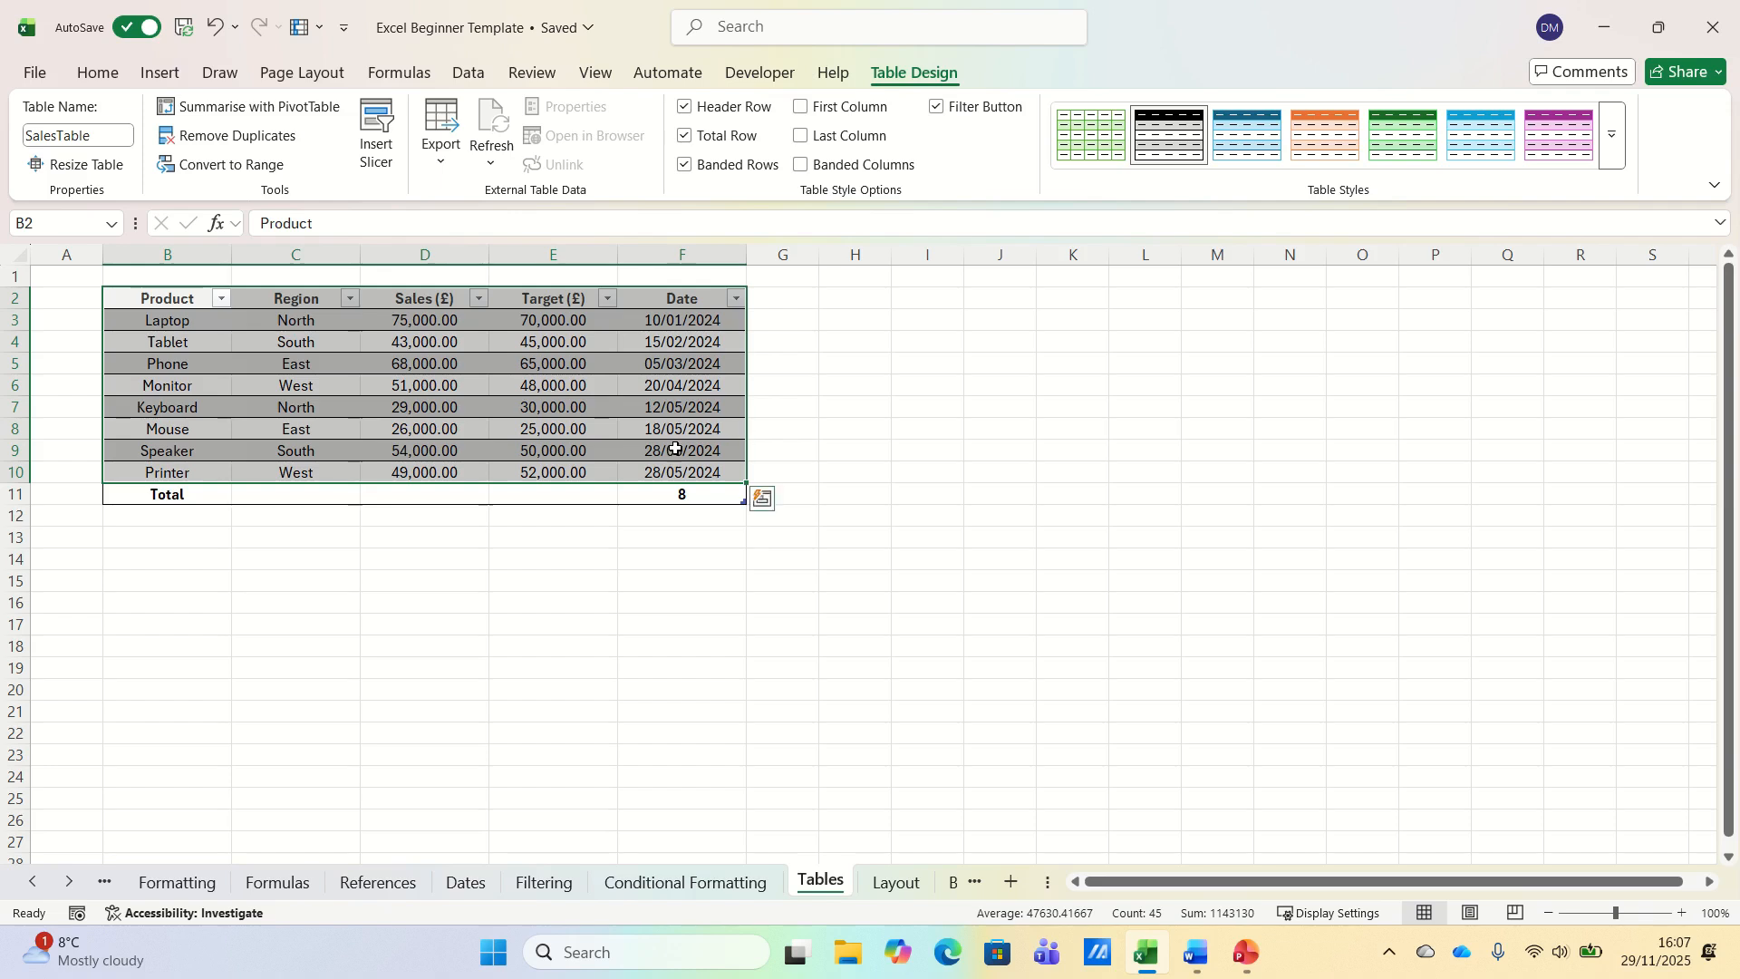
click(560, 491)
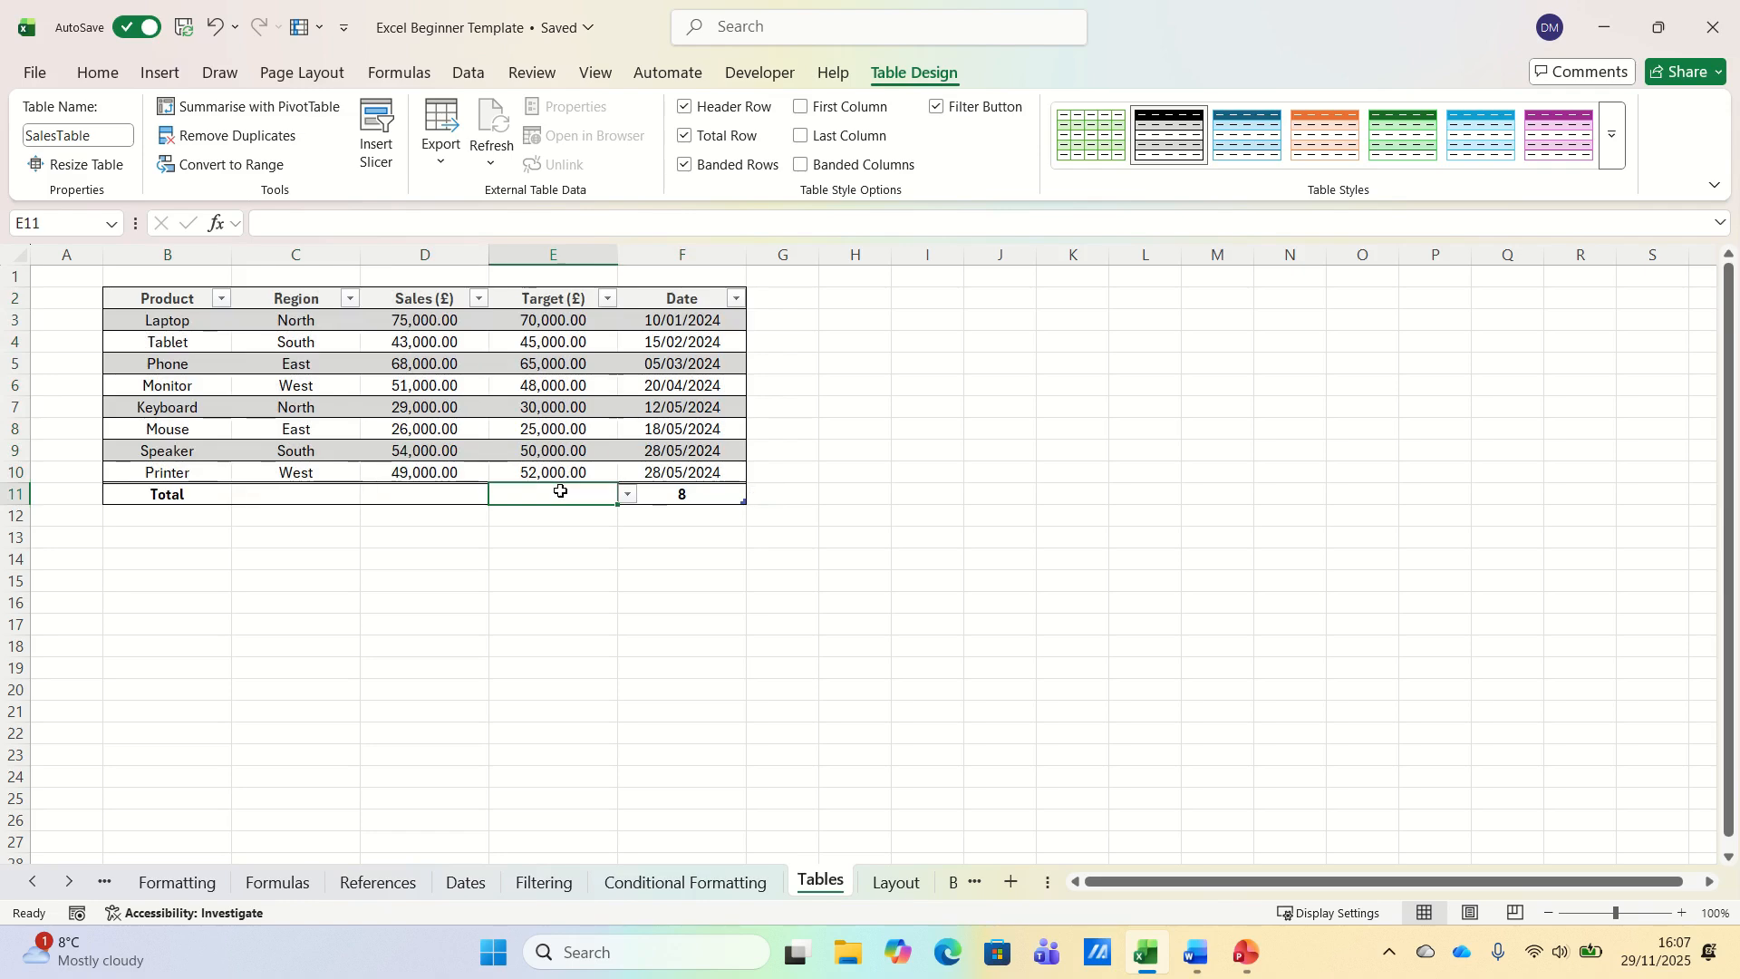
click(627, 495)
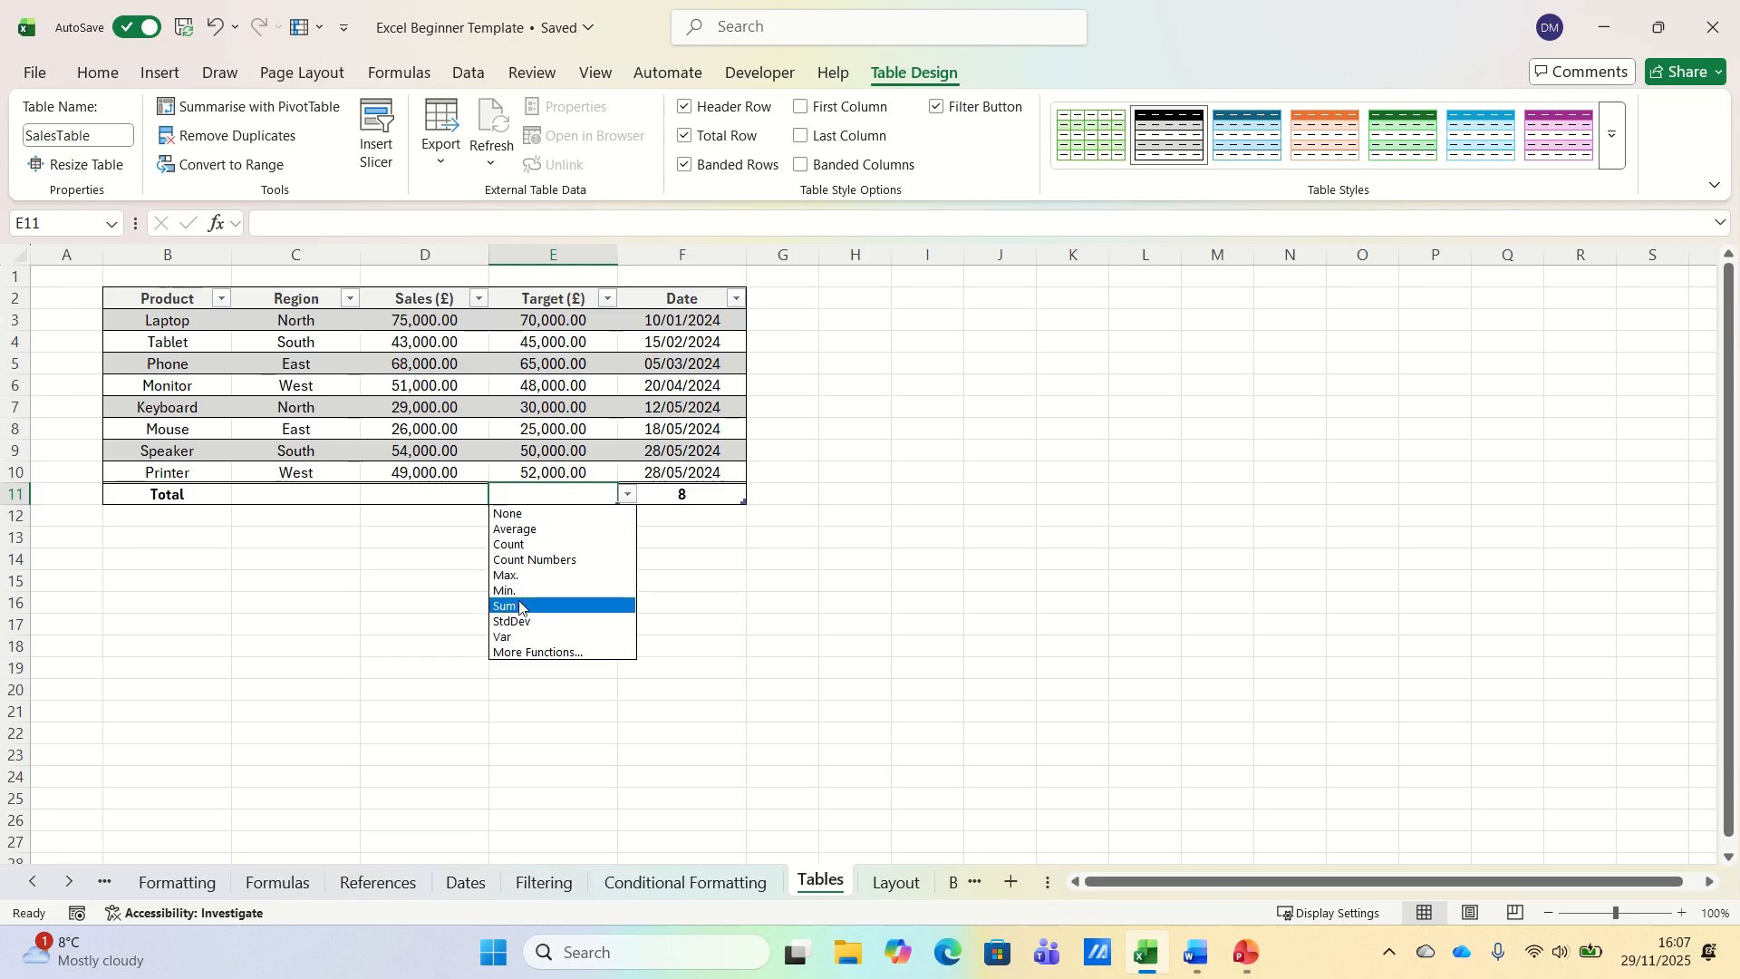
key(Up)
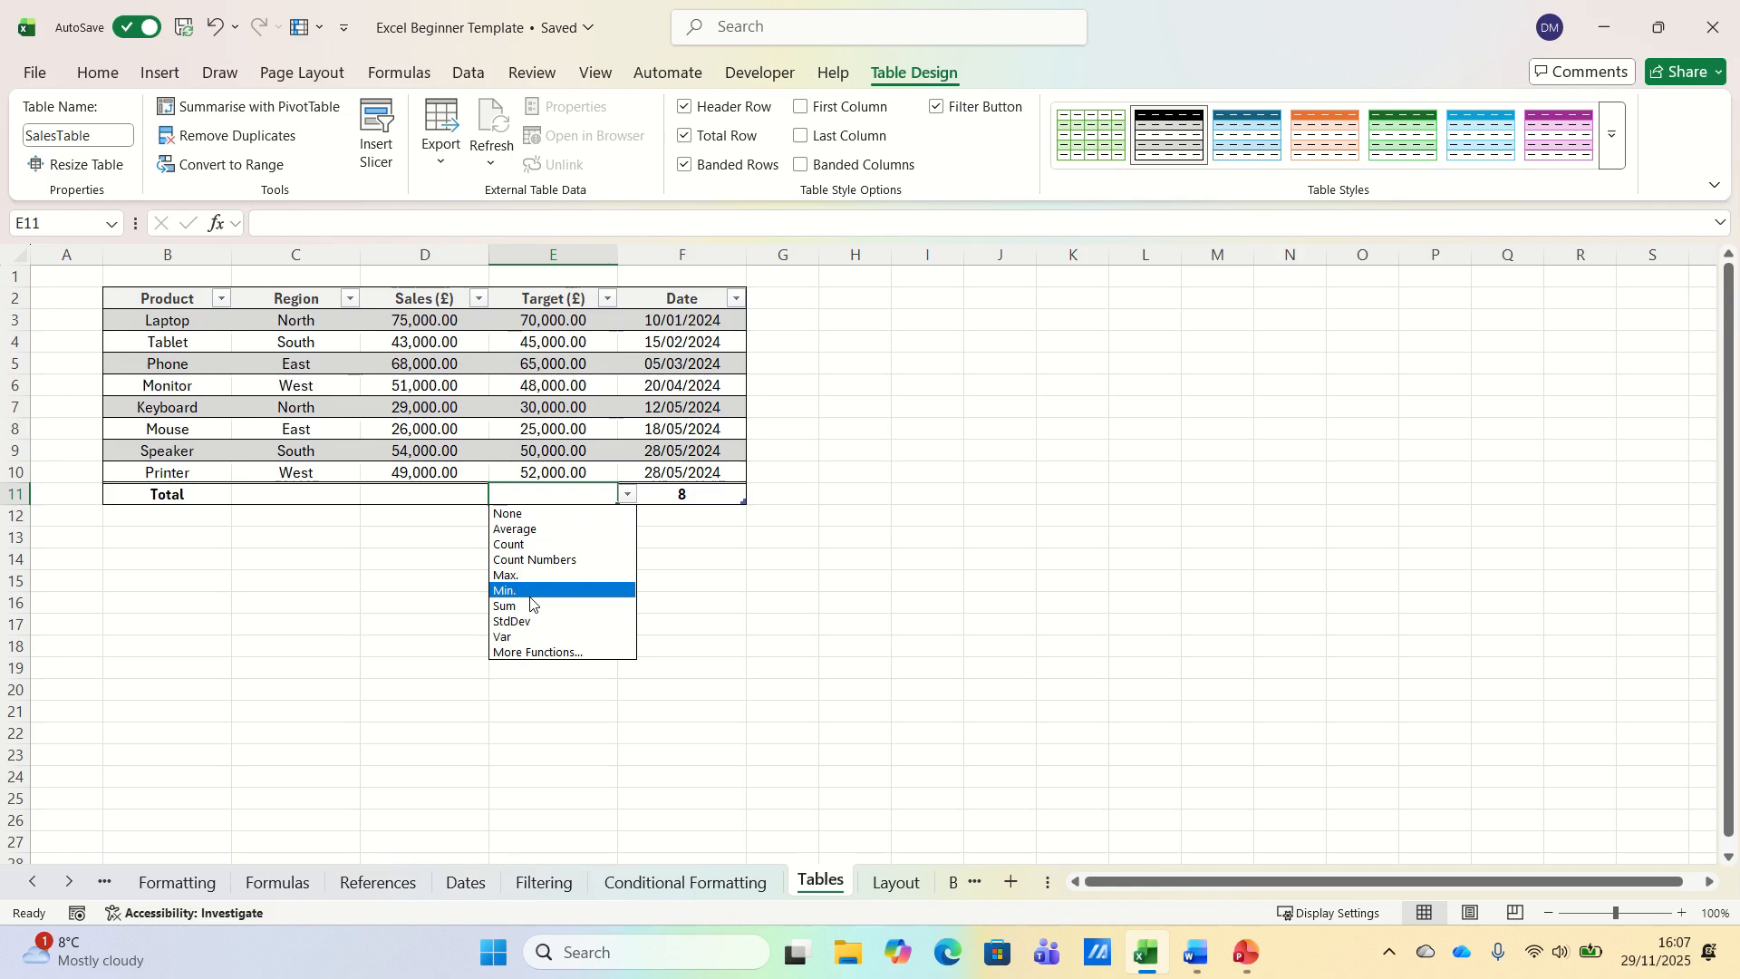
click(530, 533)
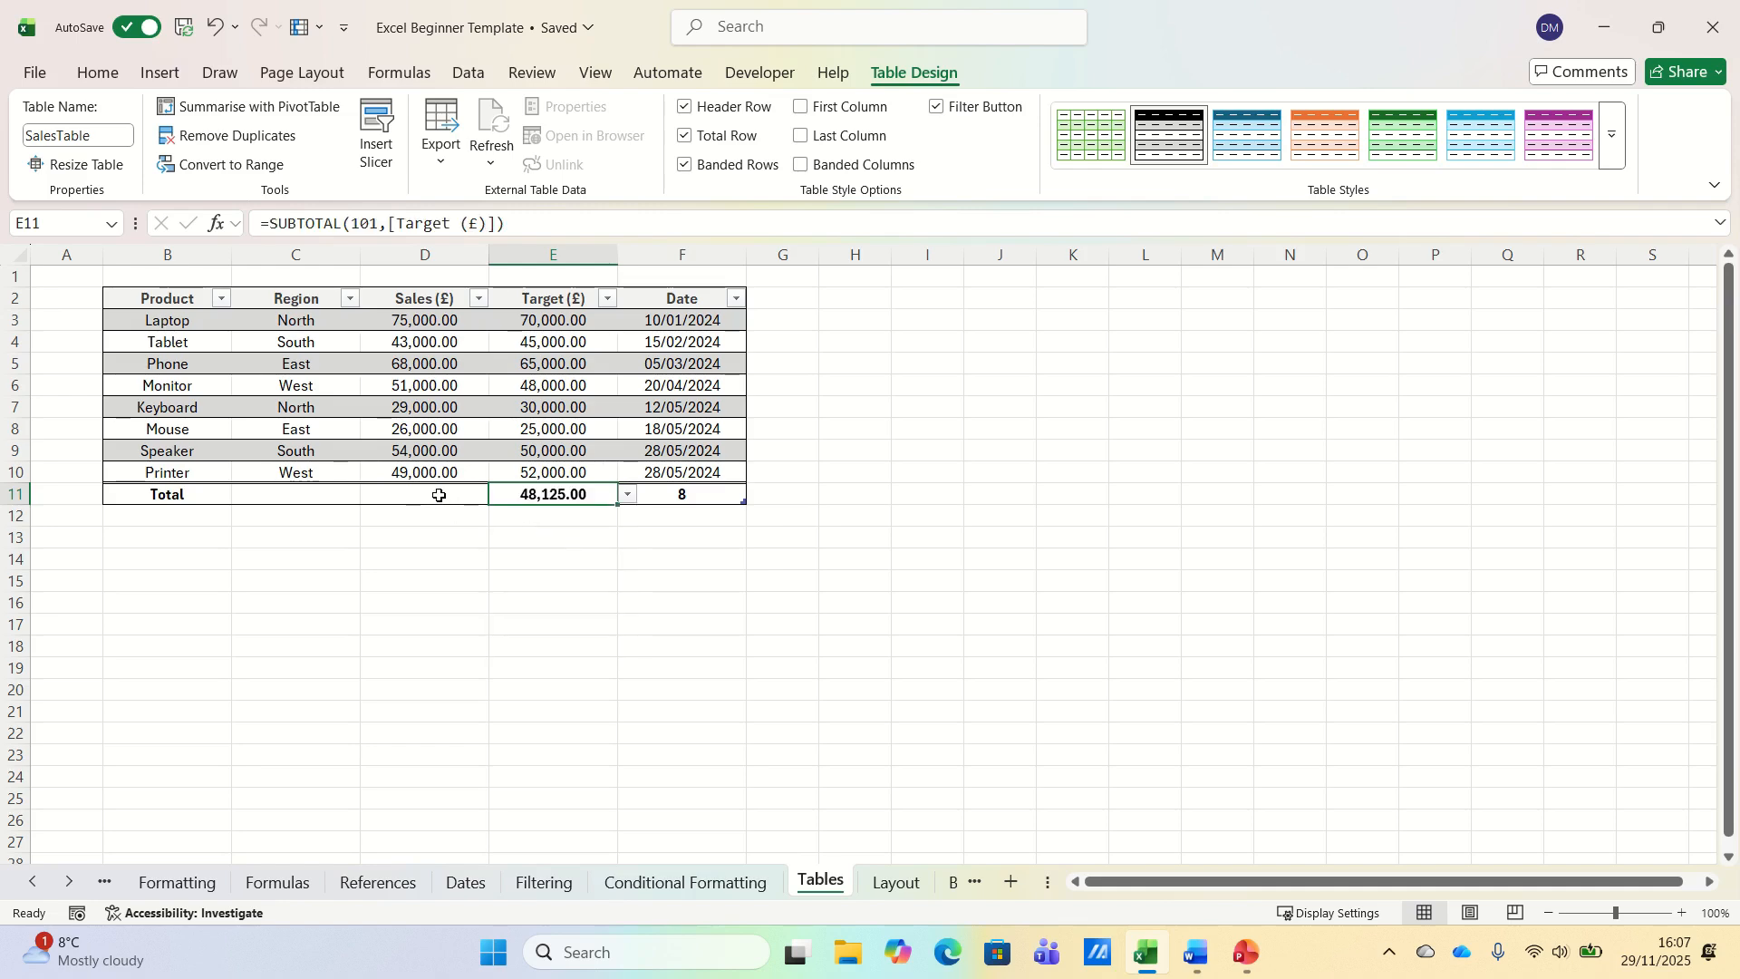
click(439, 495)
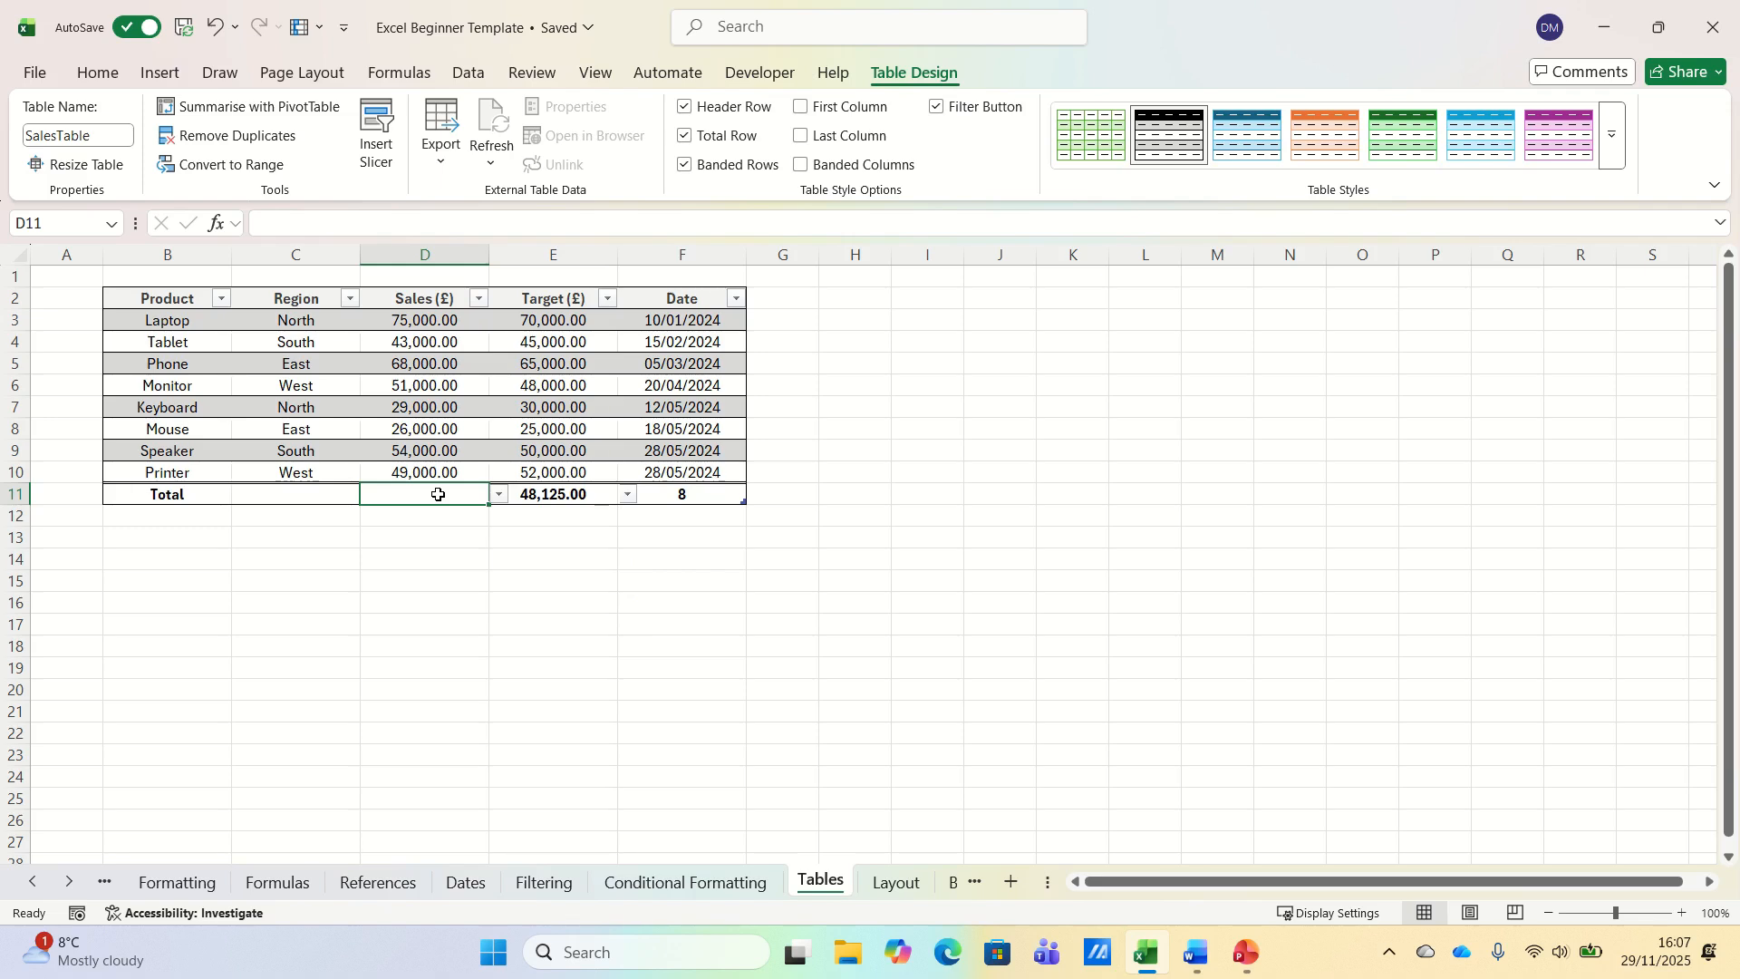
- Extend the table with a new column headed "Performance (%)" in G2, beside Date
click(782, 301)
text(Pe)
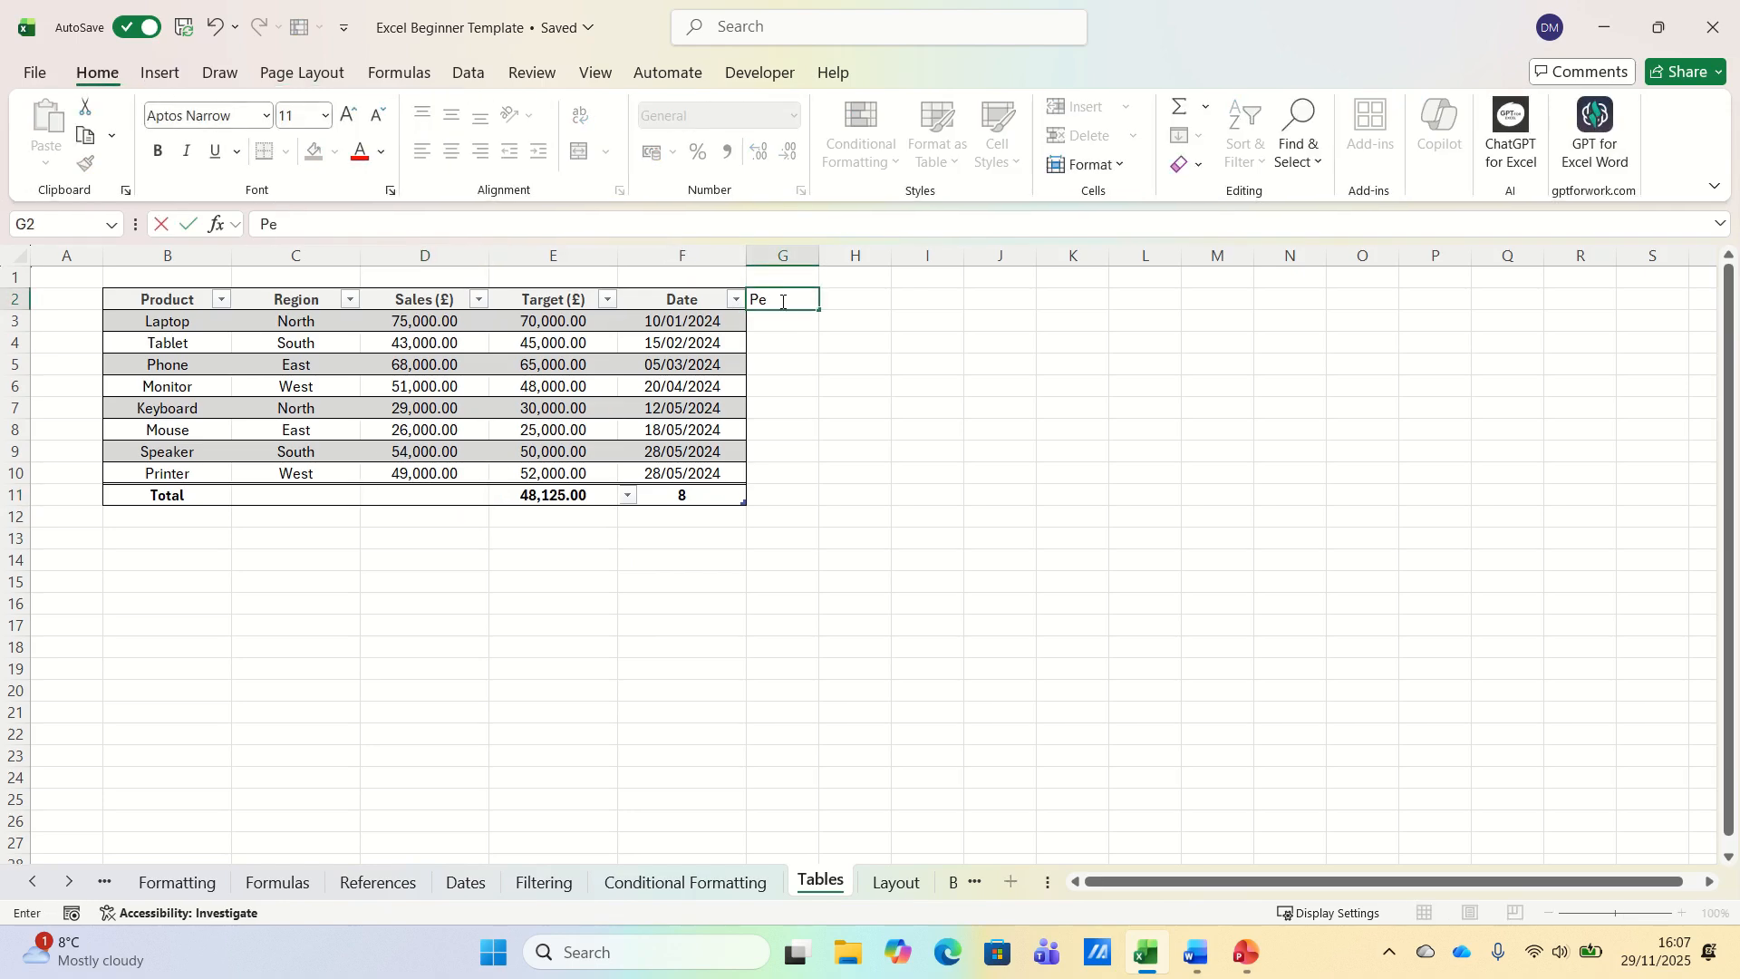
text(rformance (%)
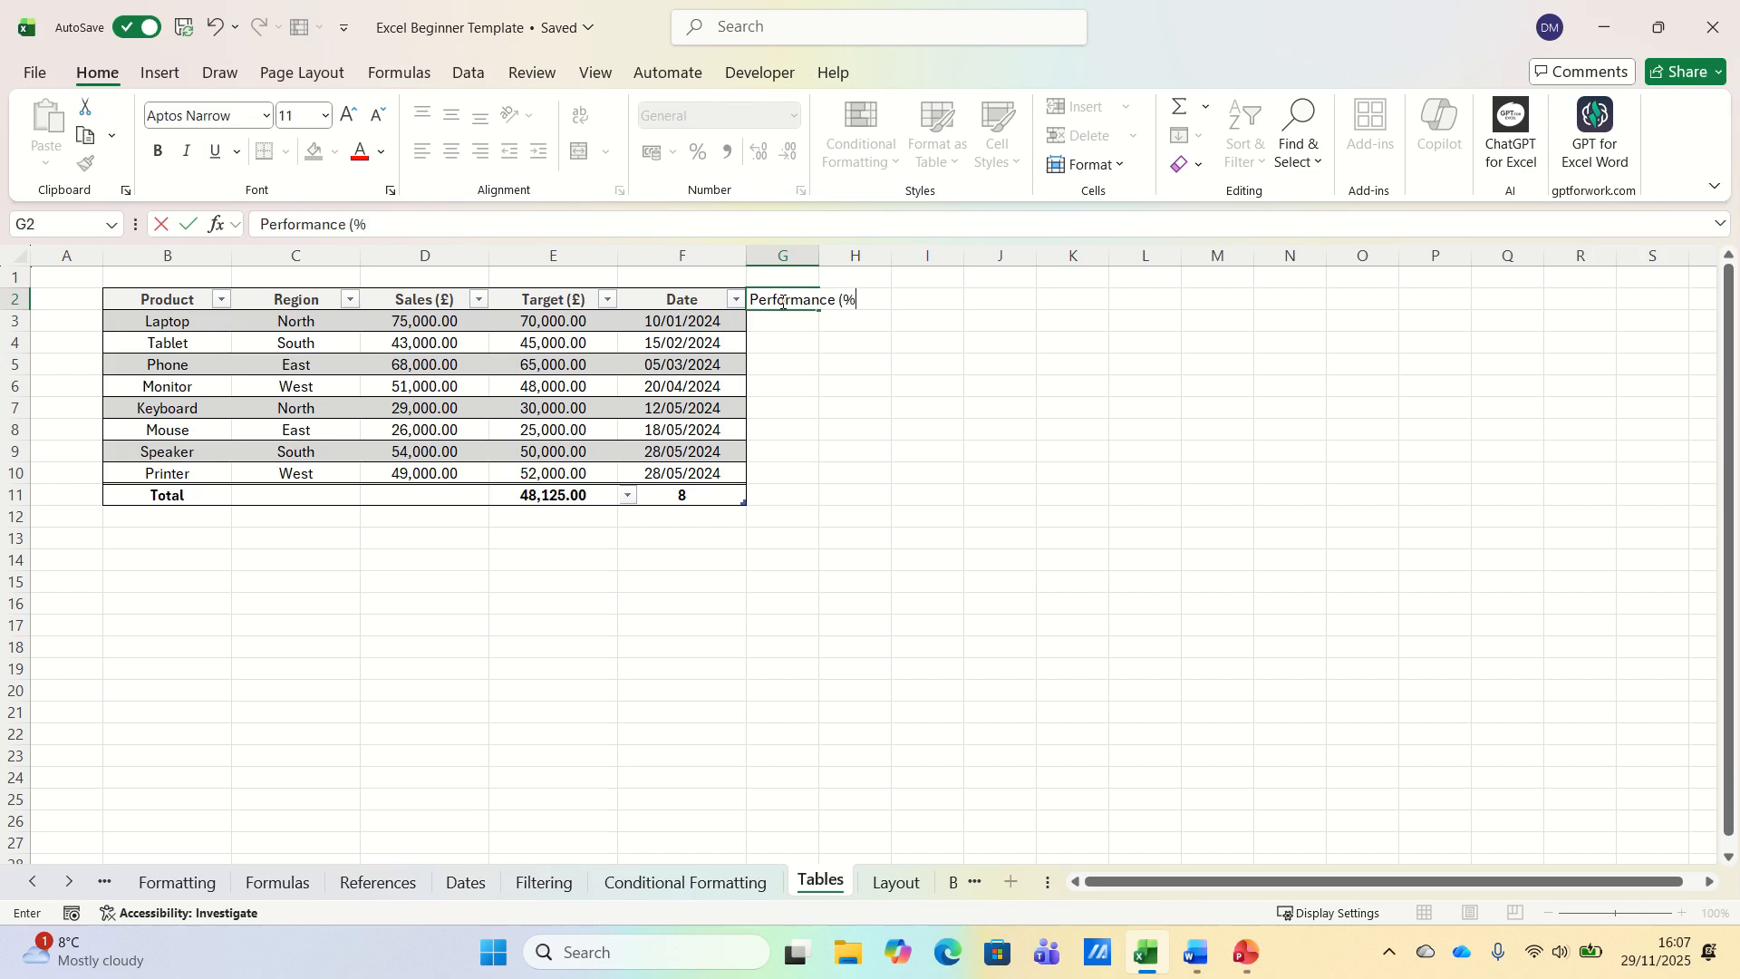
text())
key(Return)
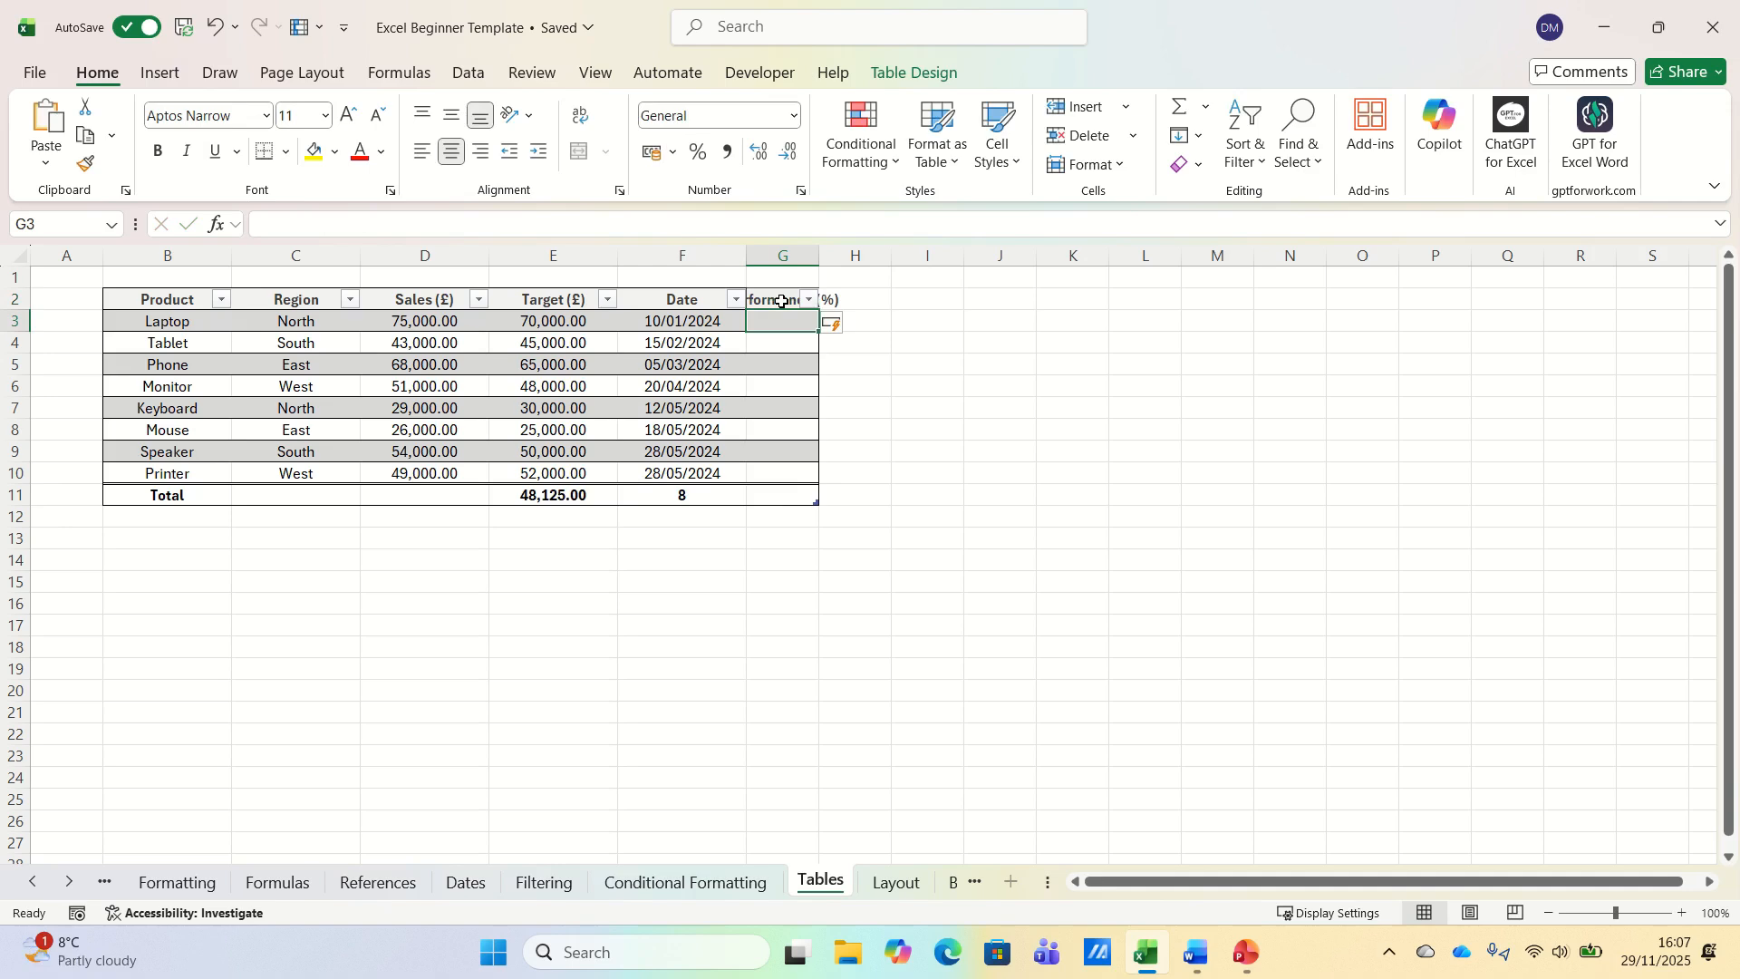
- Fill the Performance (%) column with a formula dividing Sales (£) by Target (£), =[@[Sales (£)]]/[@[Target (£)]]
text(=)
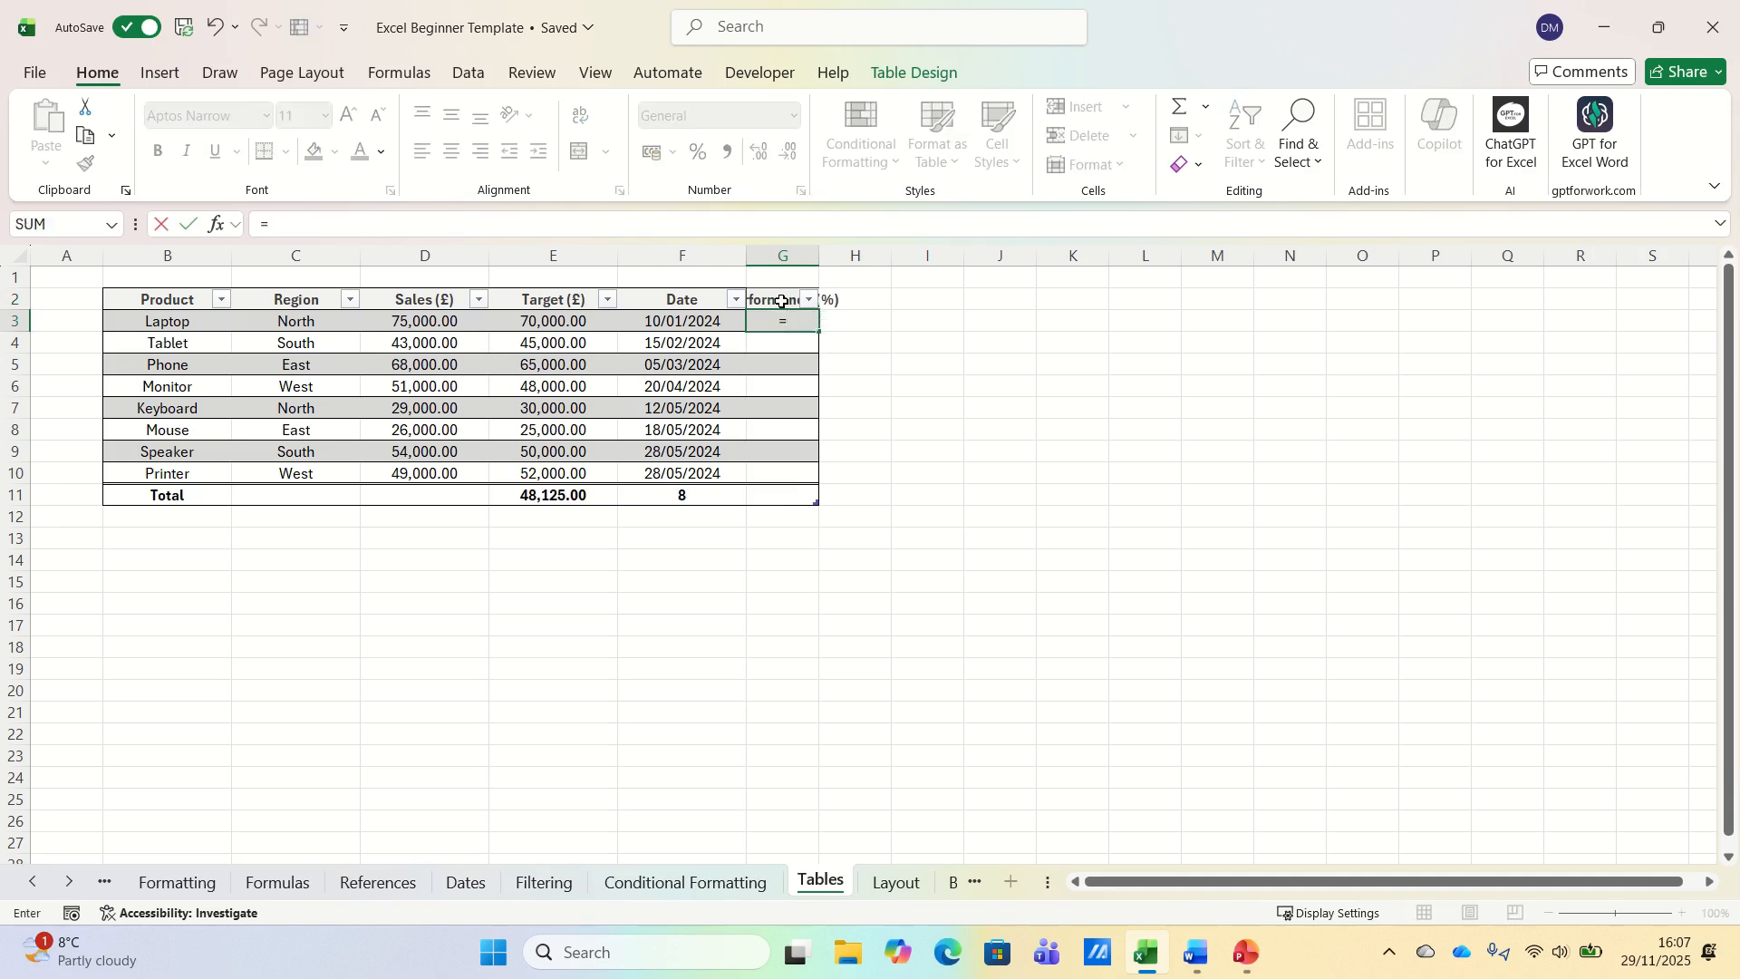
key(Left)
key(Left)
key(Left)
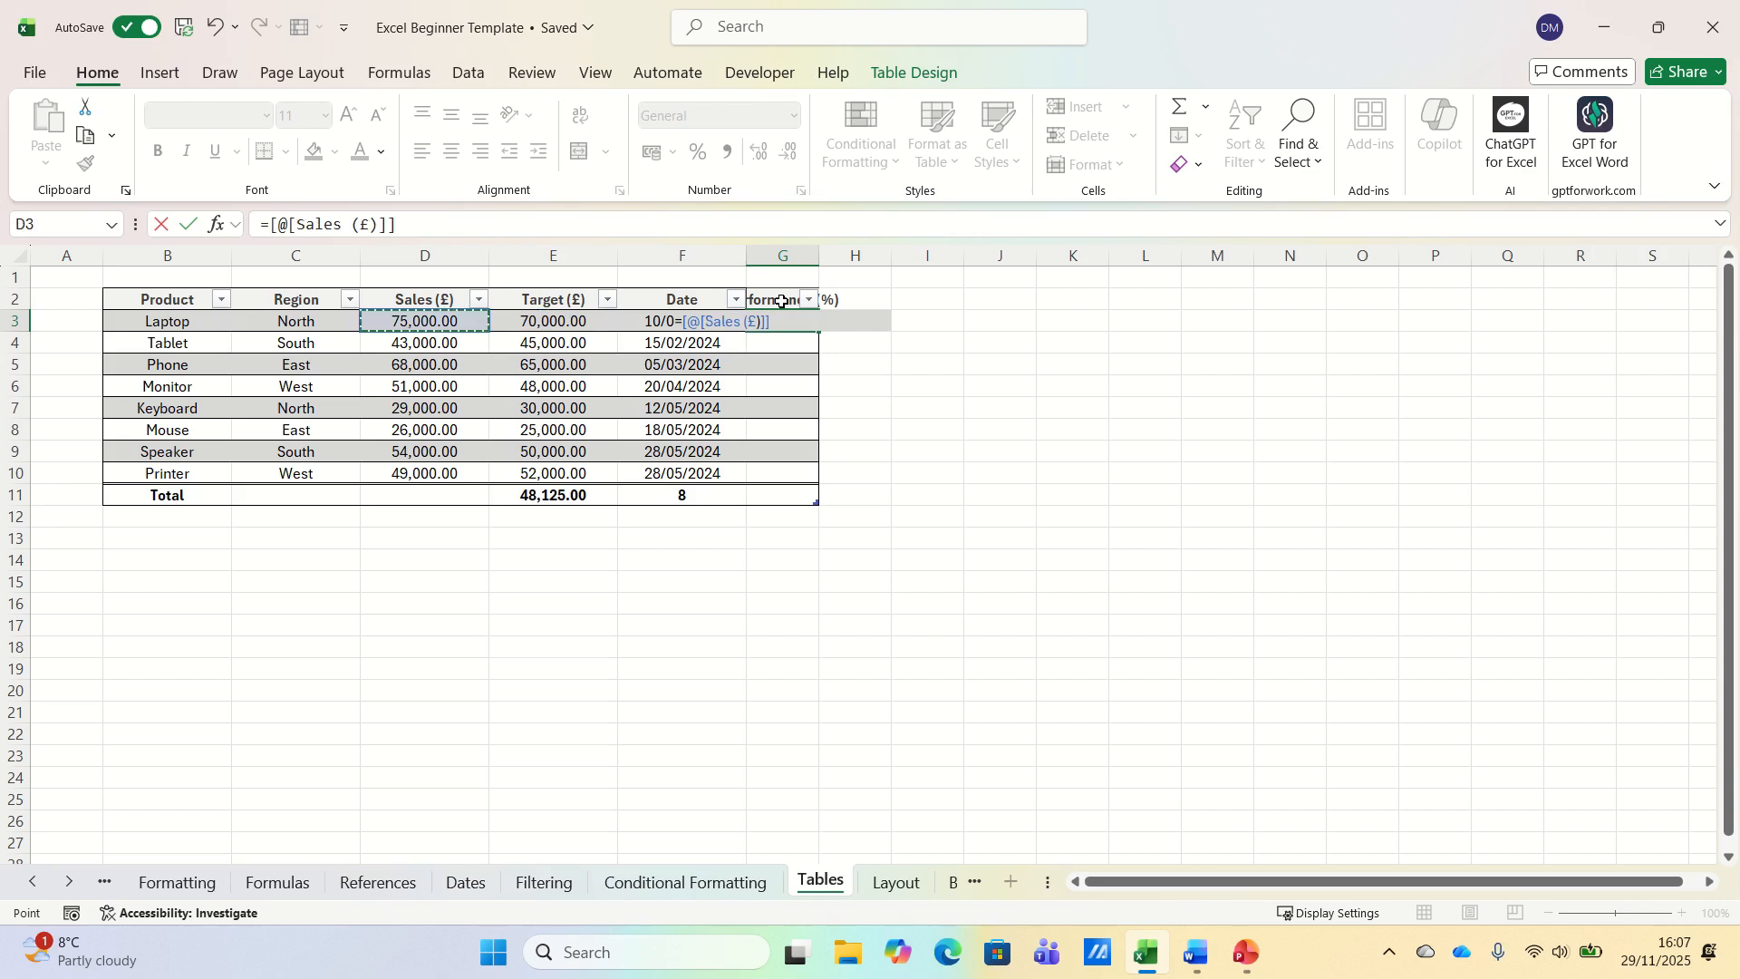
text(/)
key(Left)
key(Left)
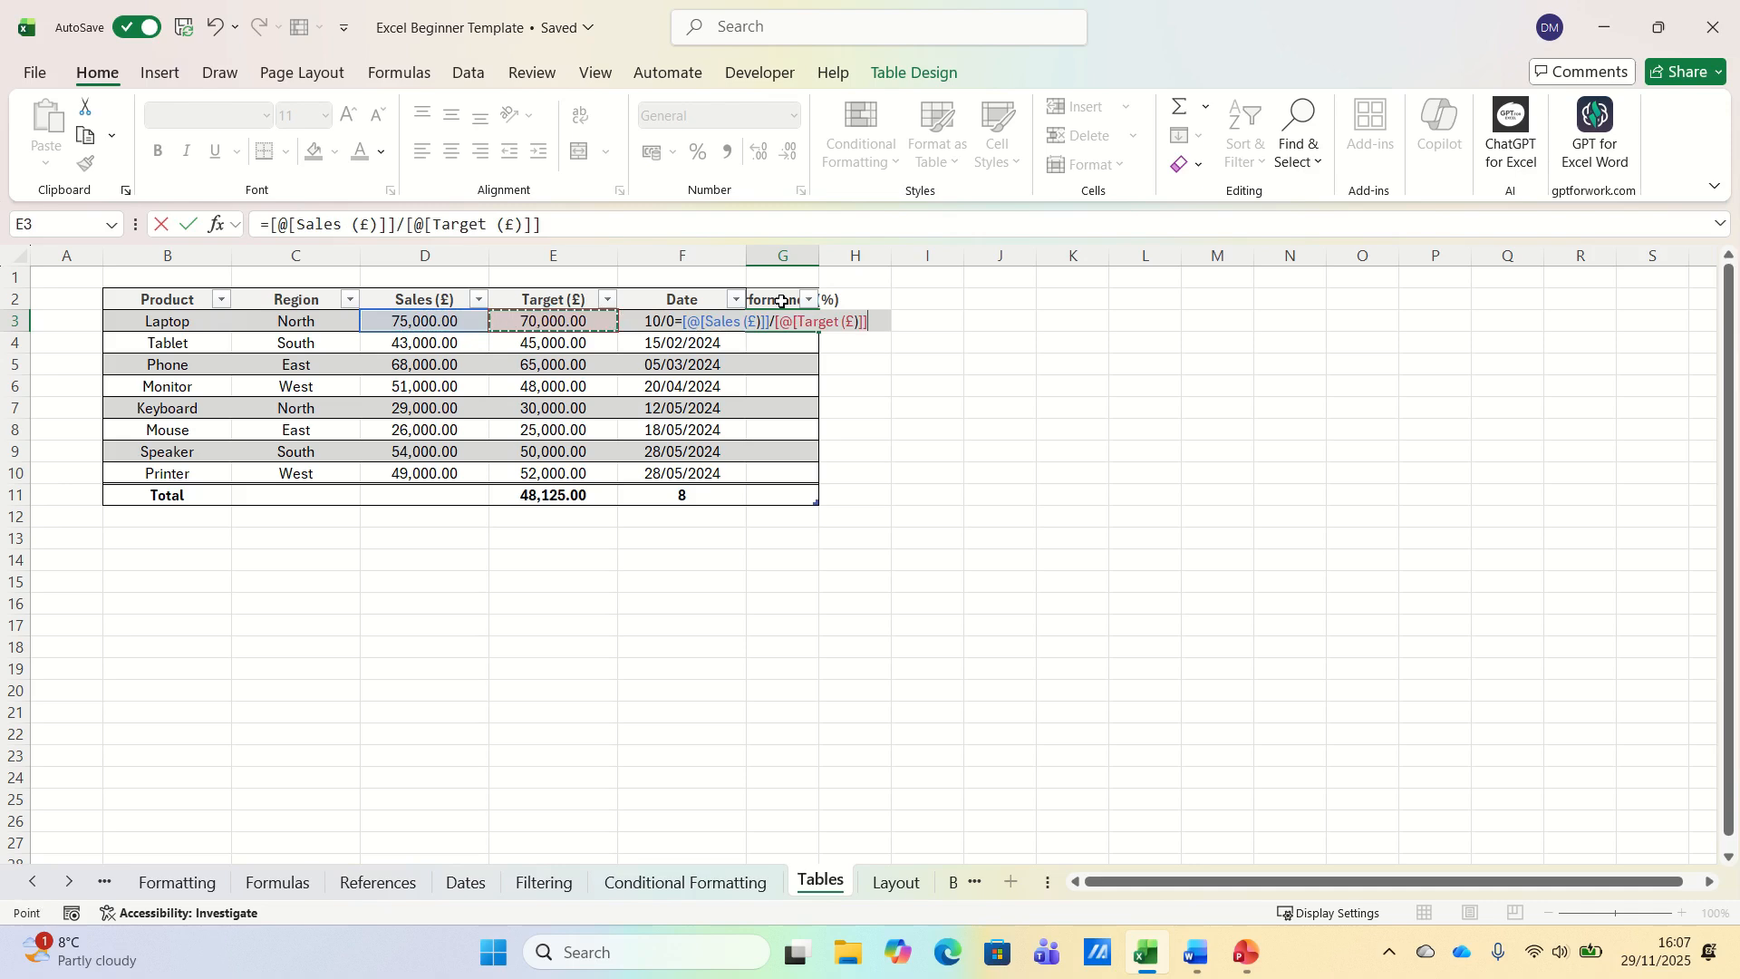
key(Return)
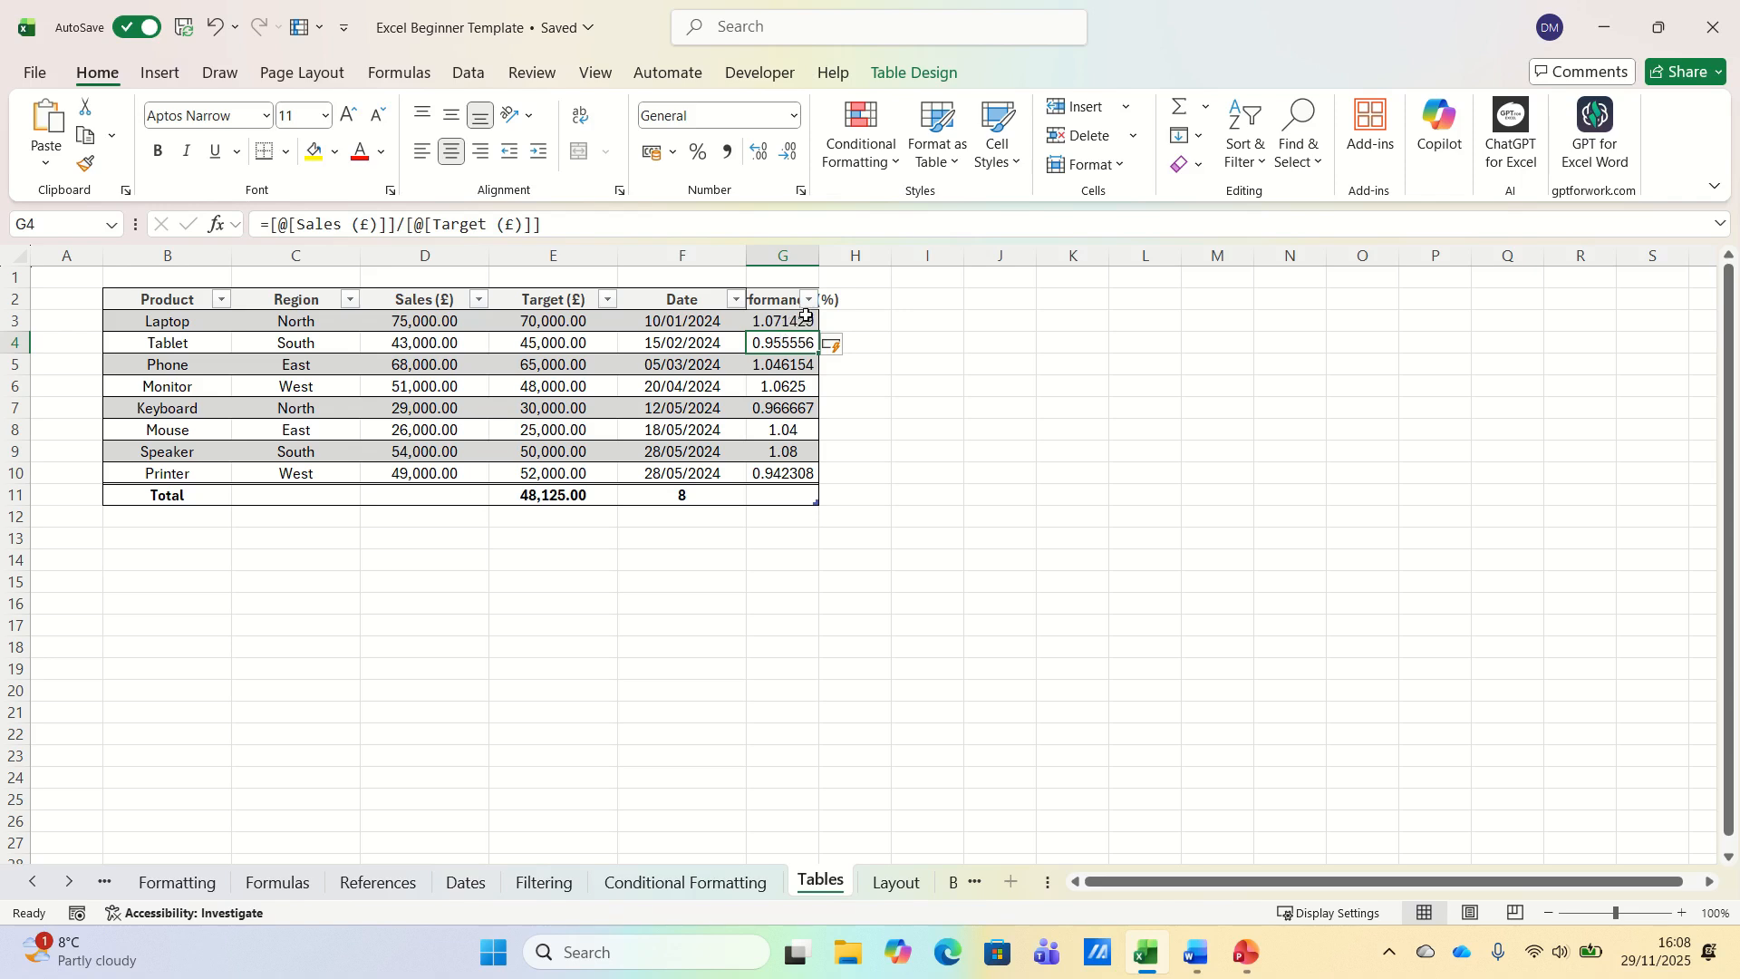
- Autofit the width of column G and format G3:G10 as Number with 2 decimal places
double_click(819, 250)
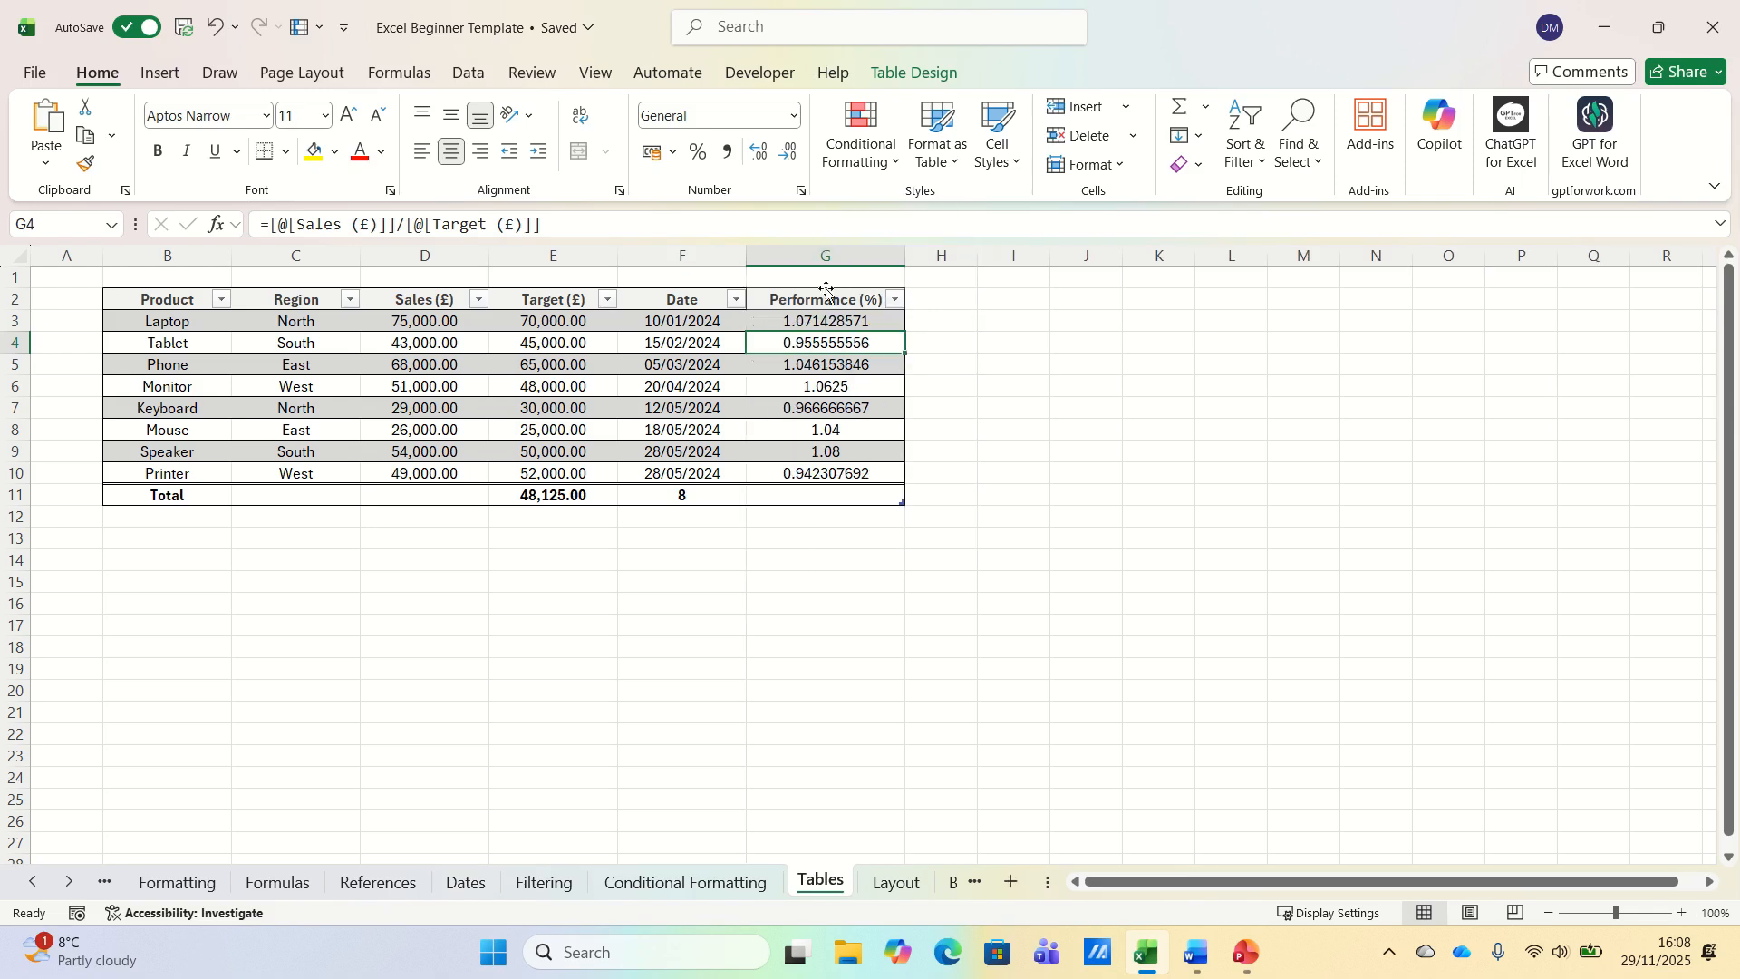
click(834, 368)
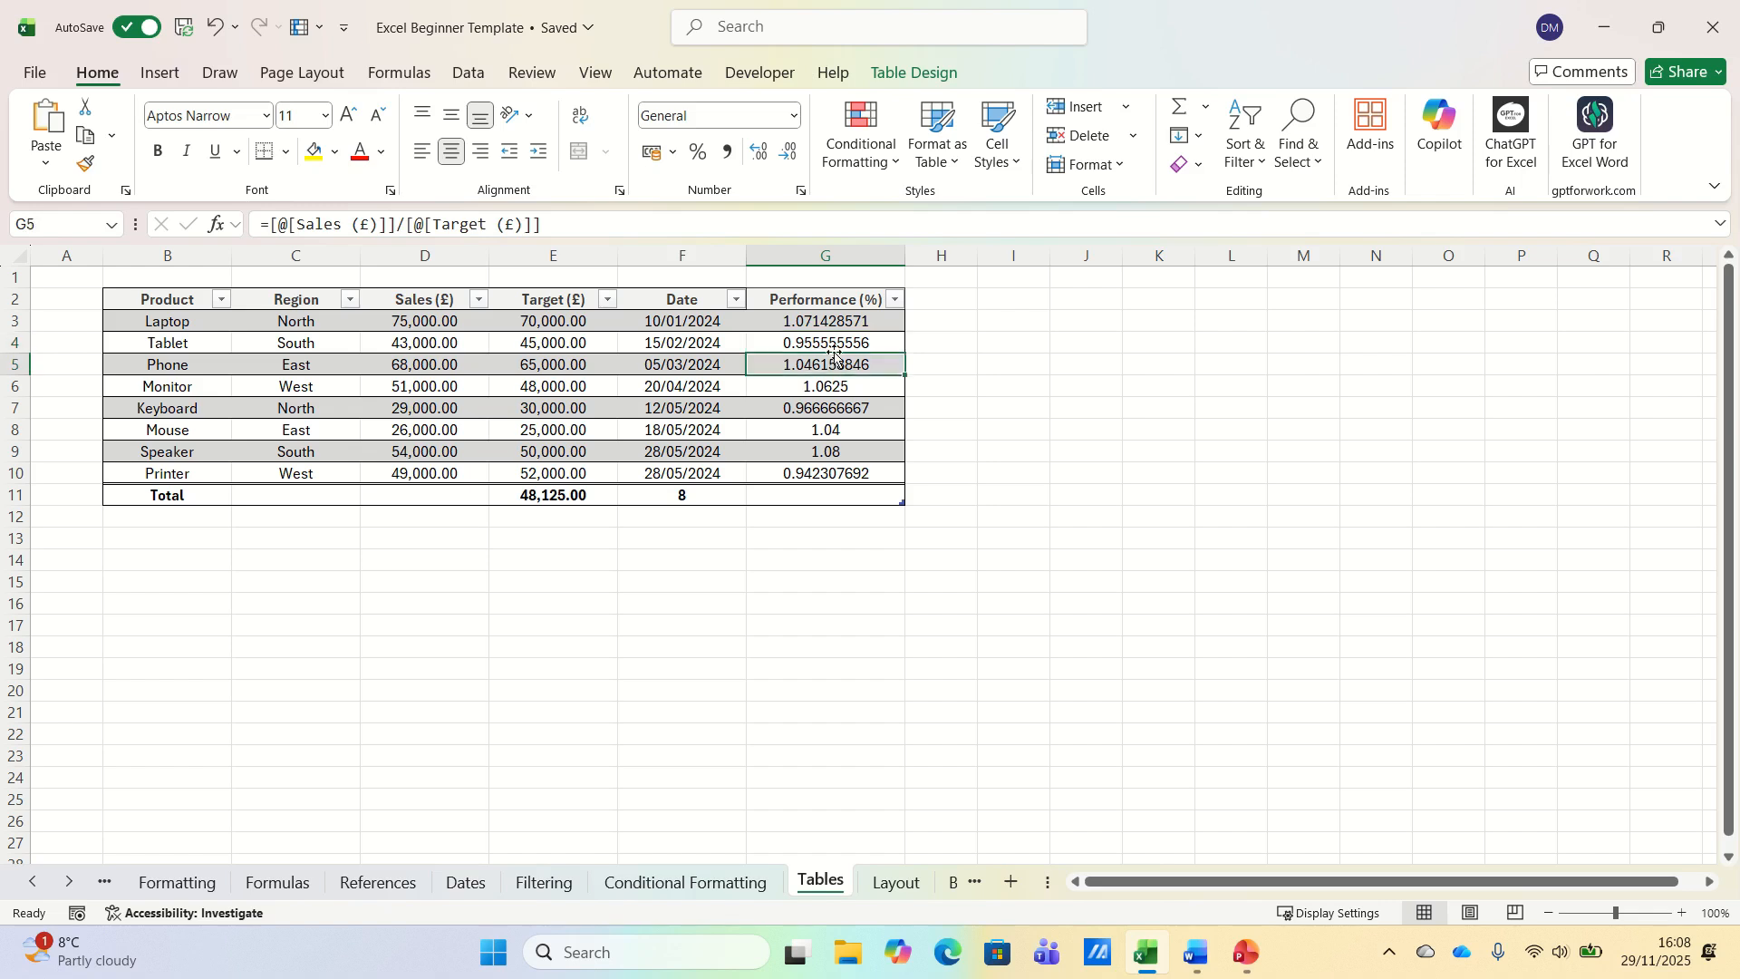
drag(834, 322, 865, 478)
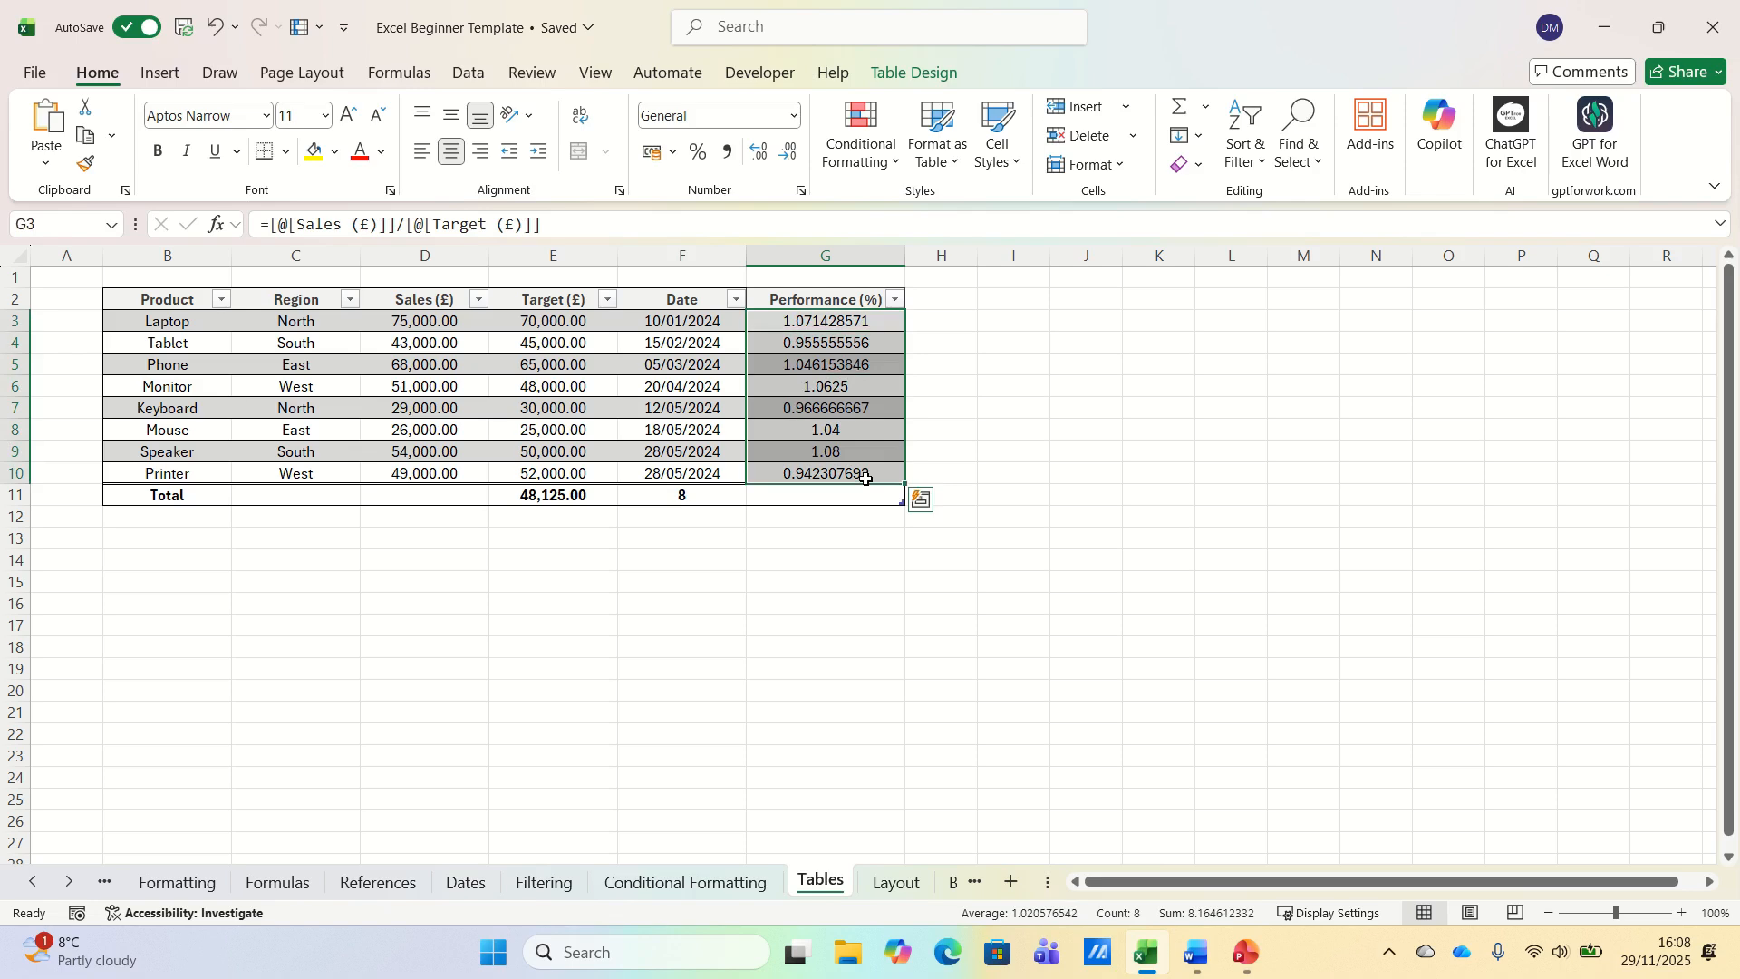
key(ctrl+1)
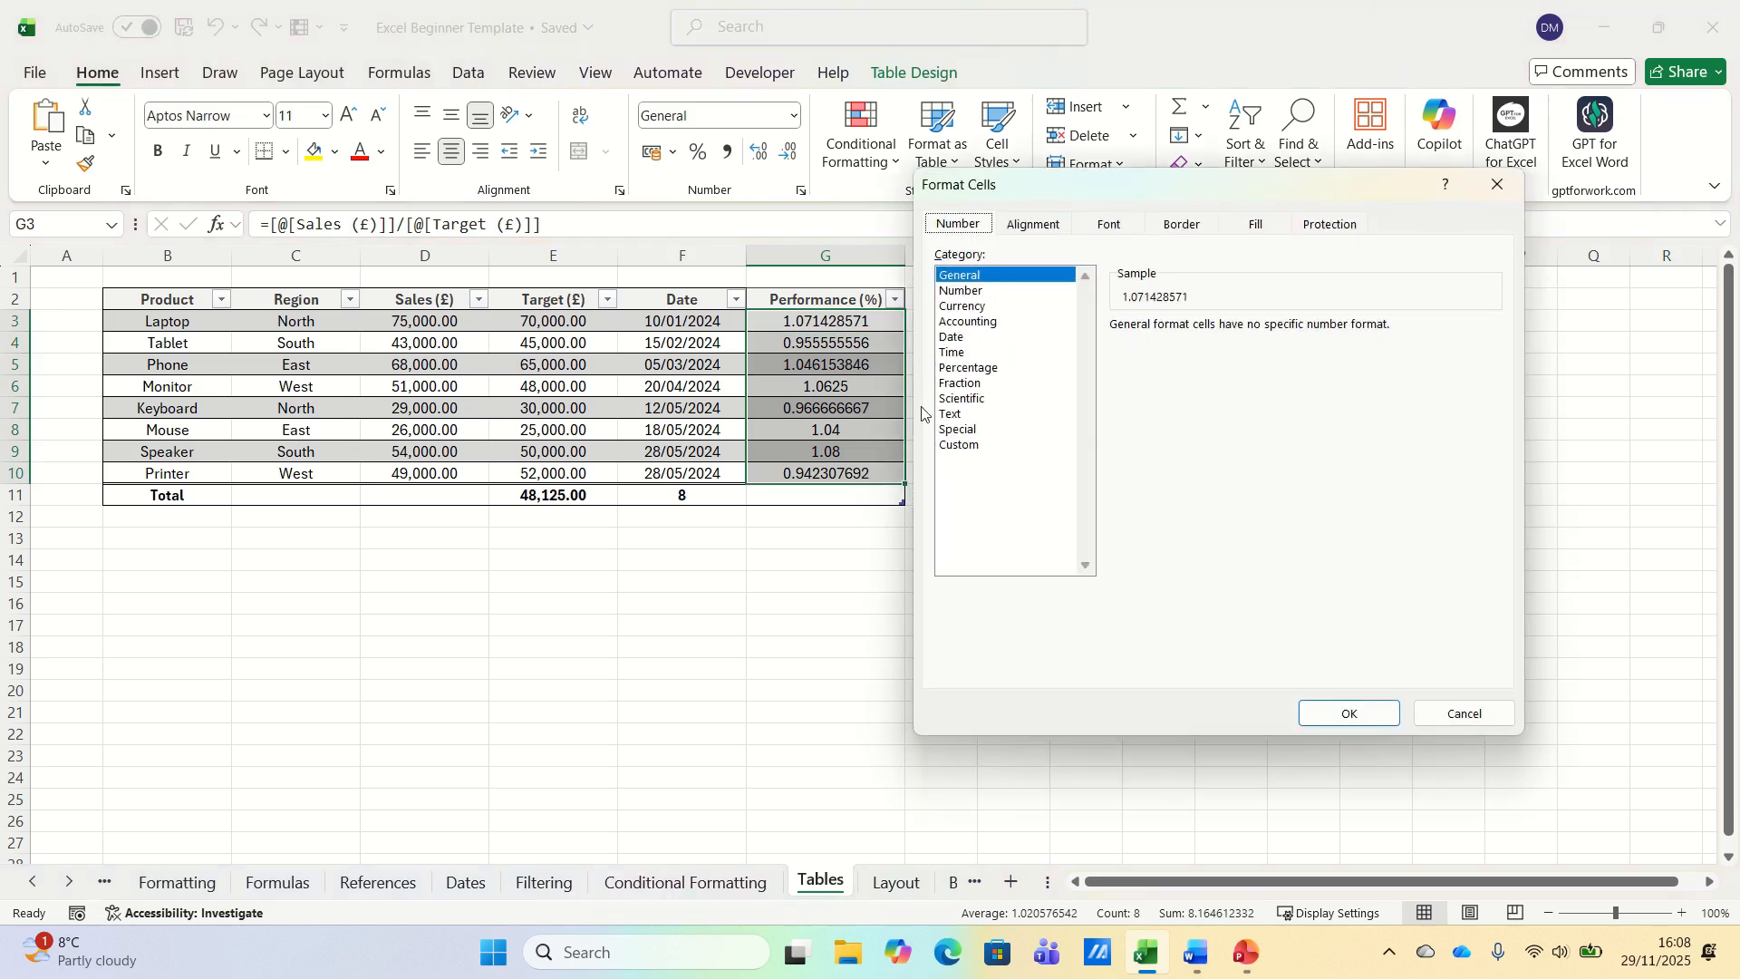
click(977, 291)
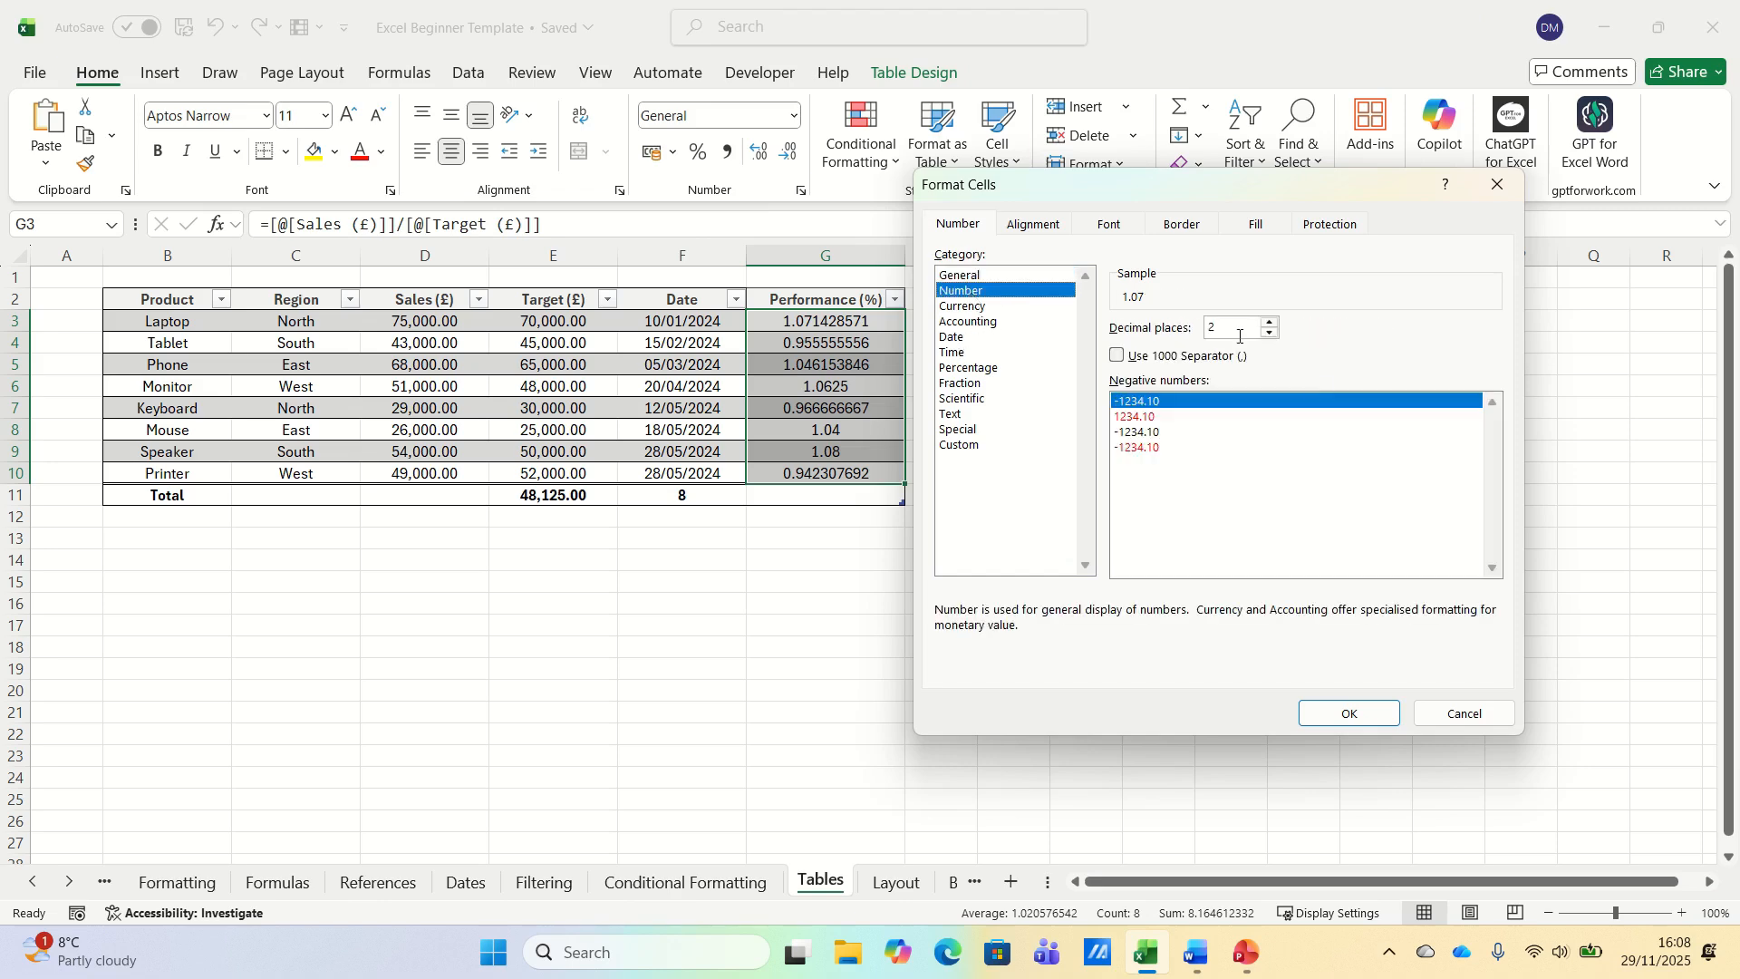
click(1346, 712)
- Turn off the table's total row
click(830, 499)
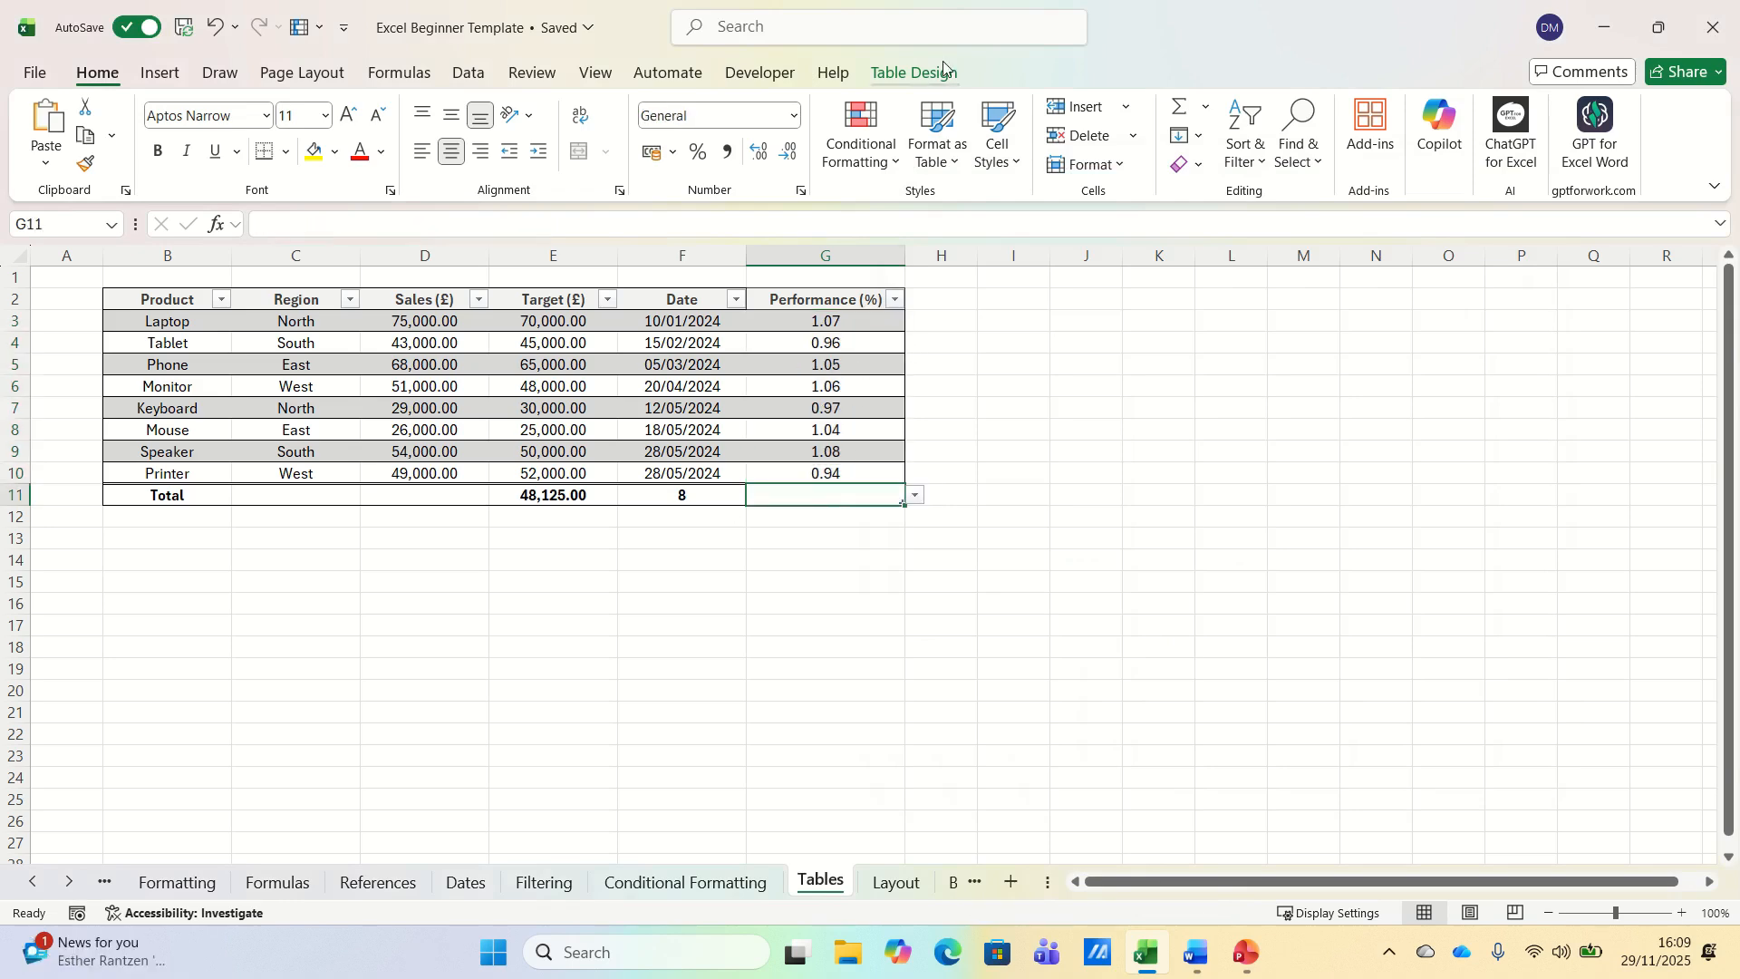
click(907, 76)
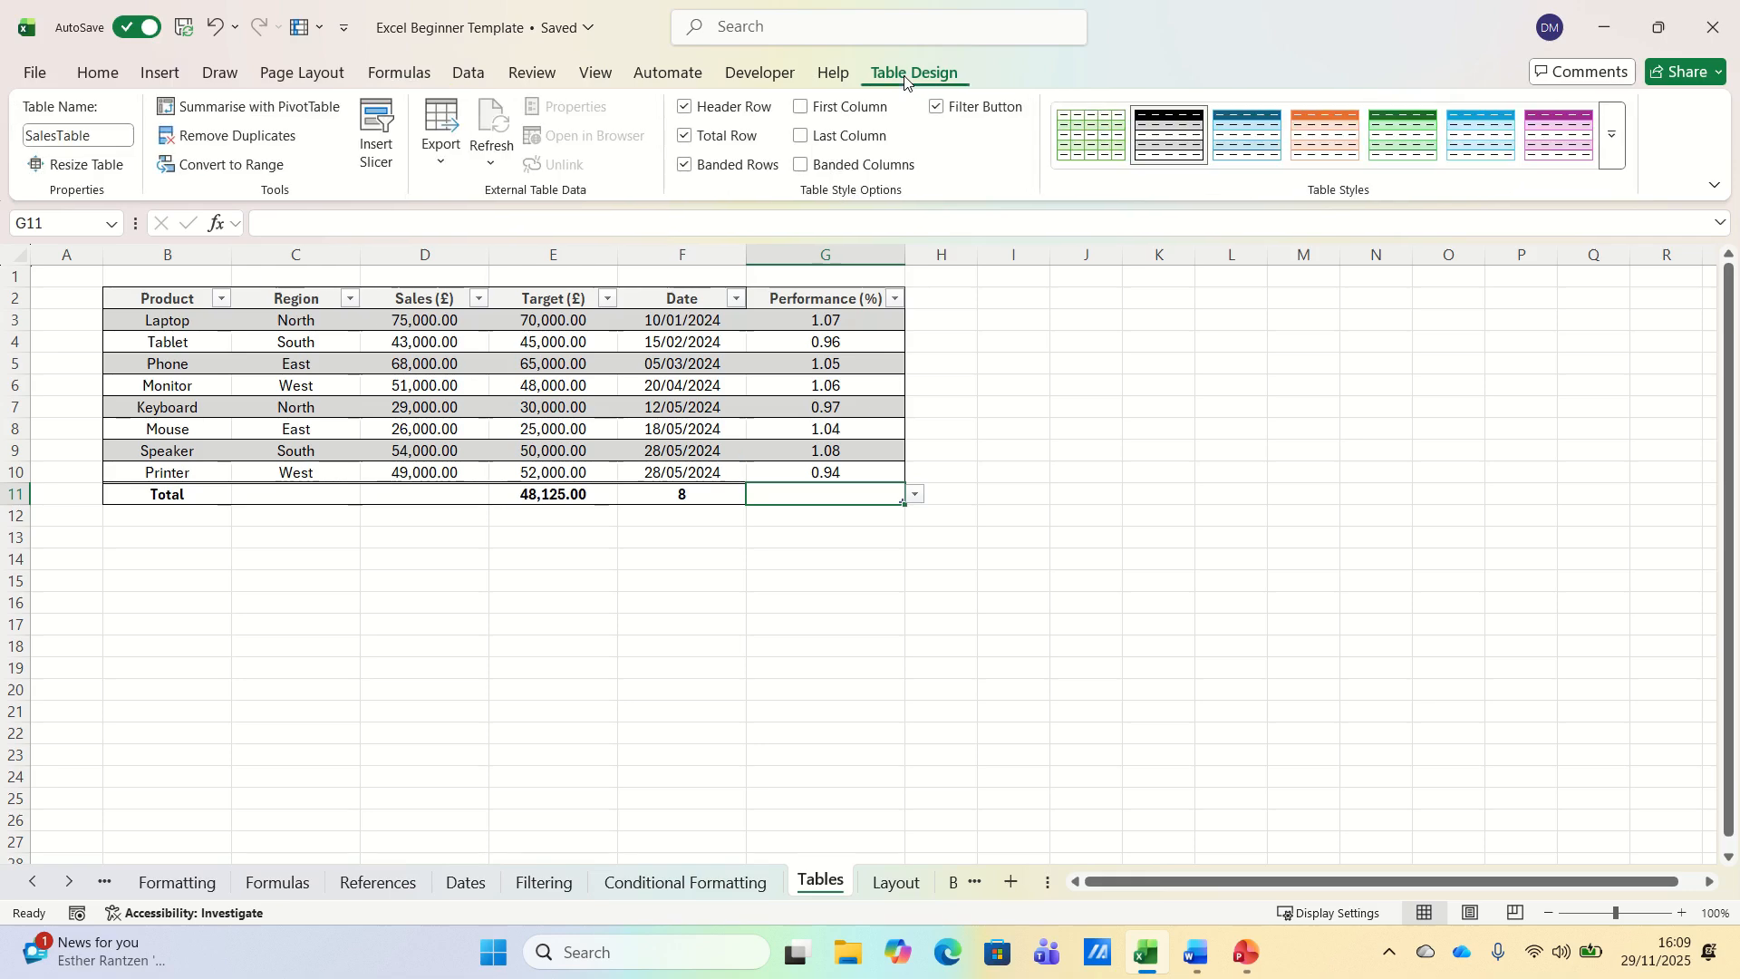
click(684, 137)
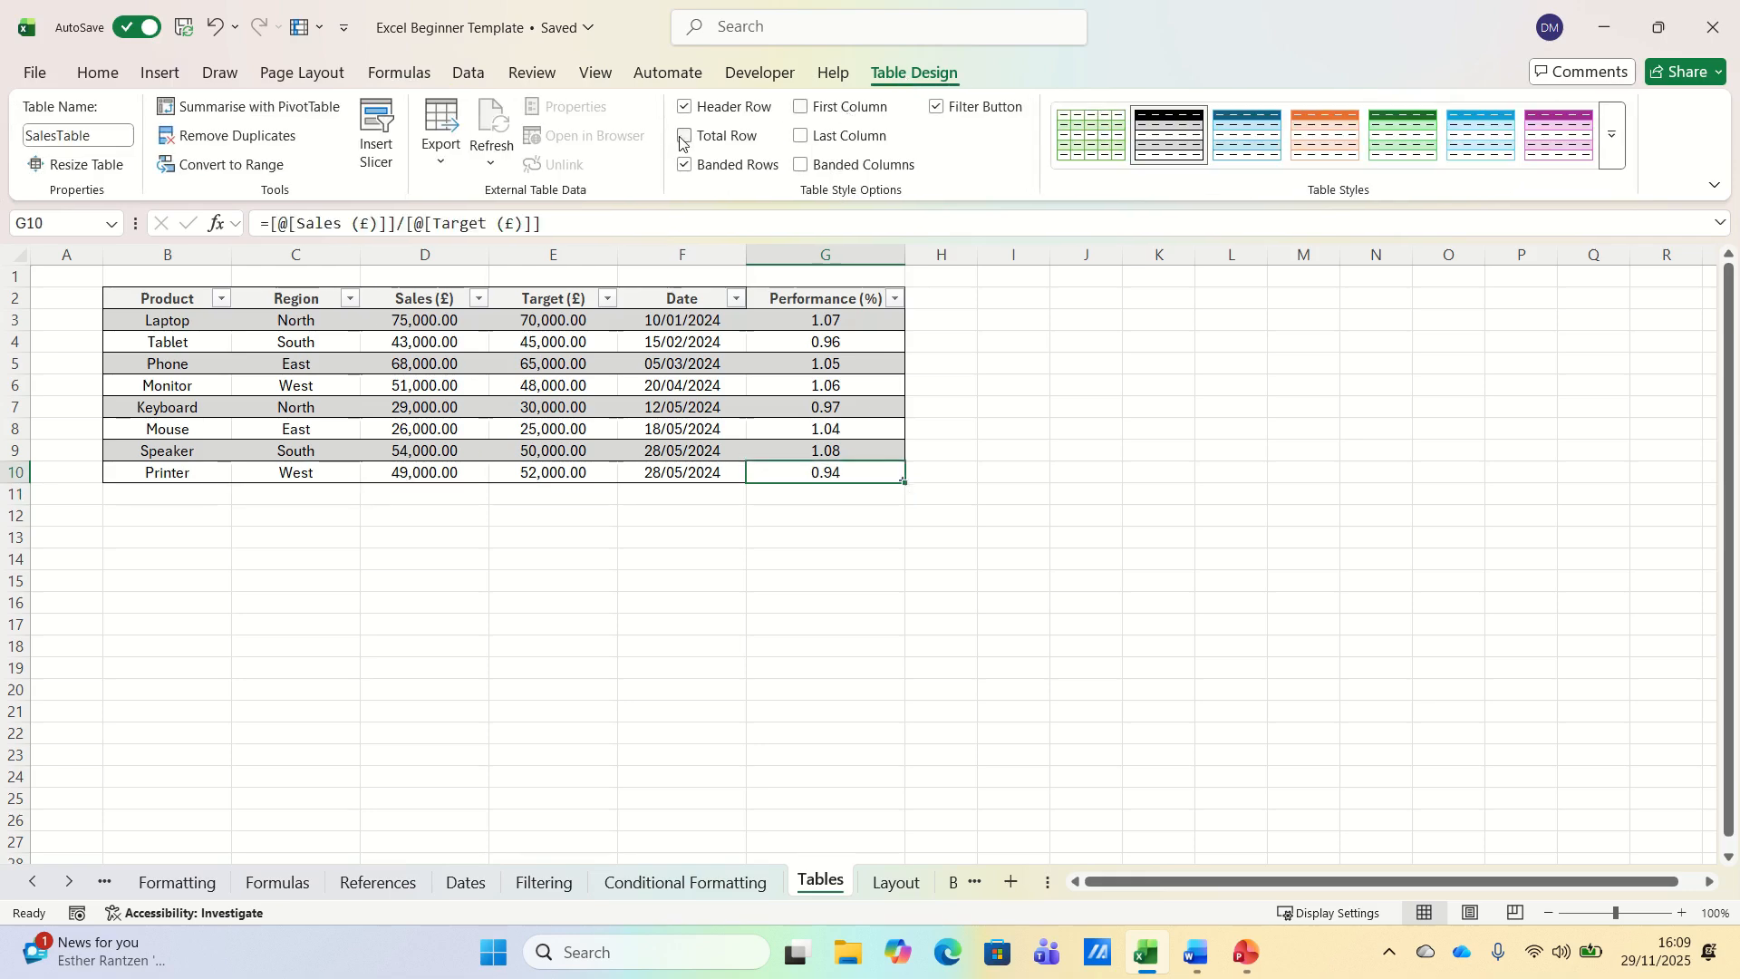
- Add a new table row below Printer by entering "Headphones" in B11
click(170, 496)
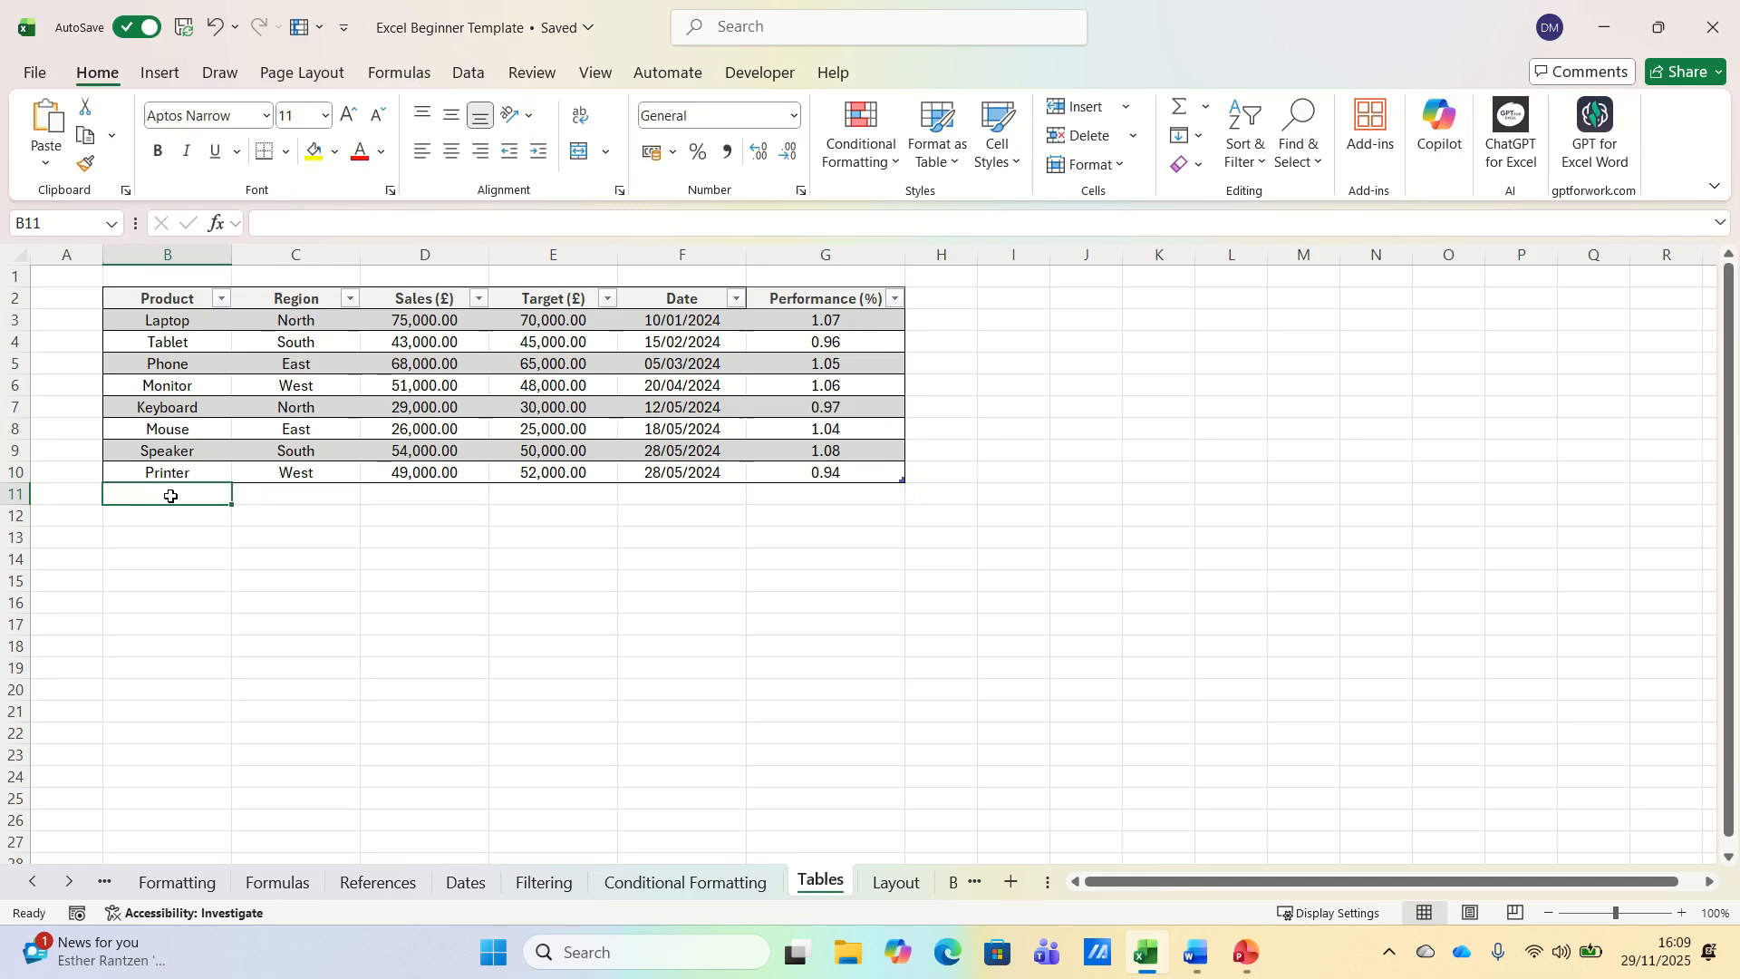
text(He)
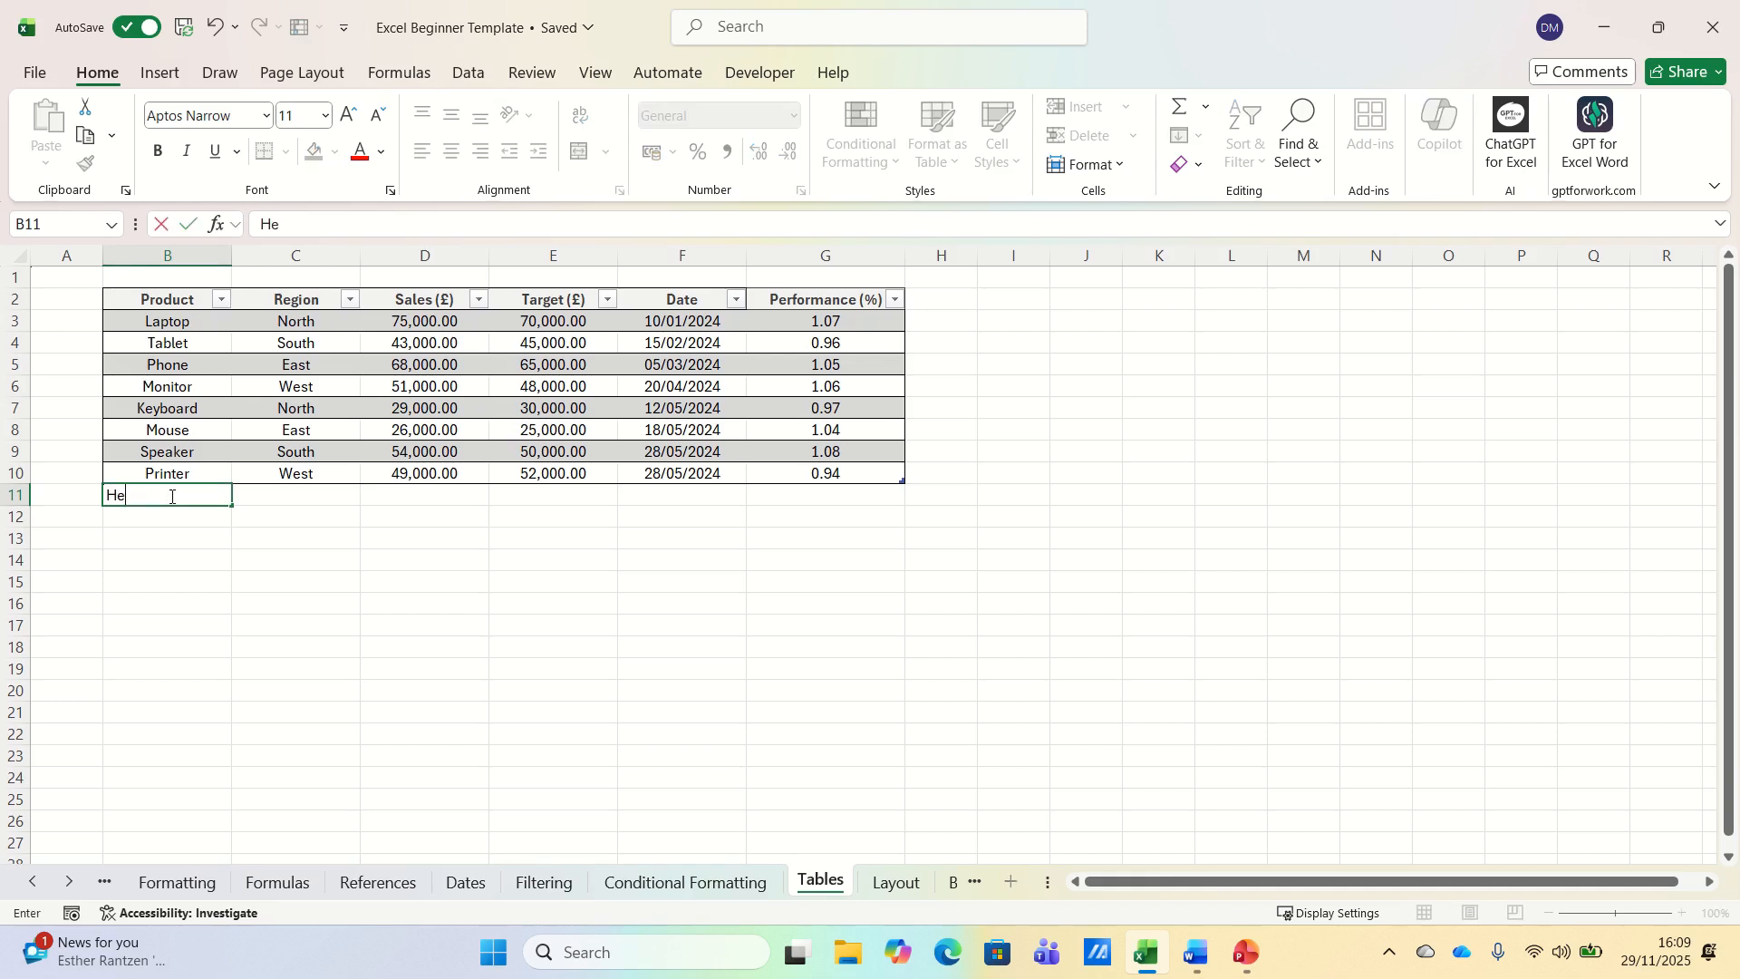
text(adphones)
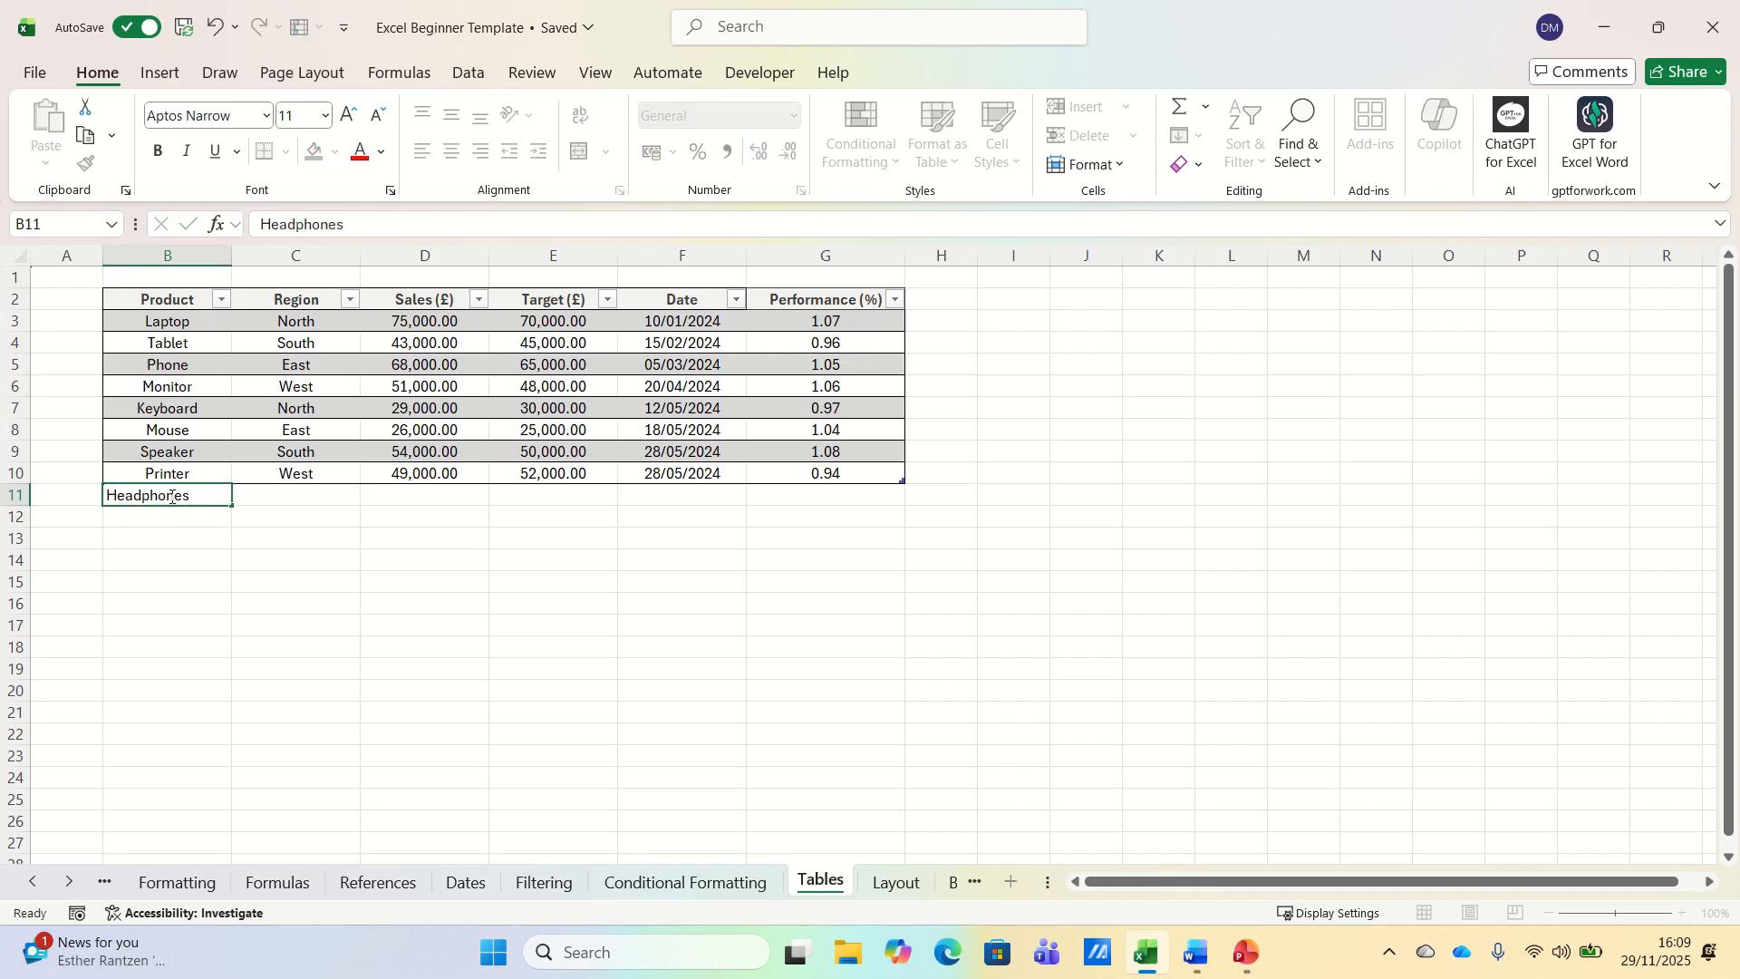
key(Return)
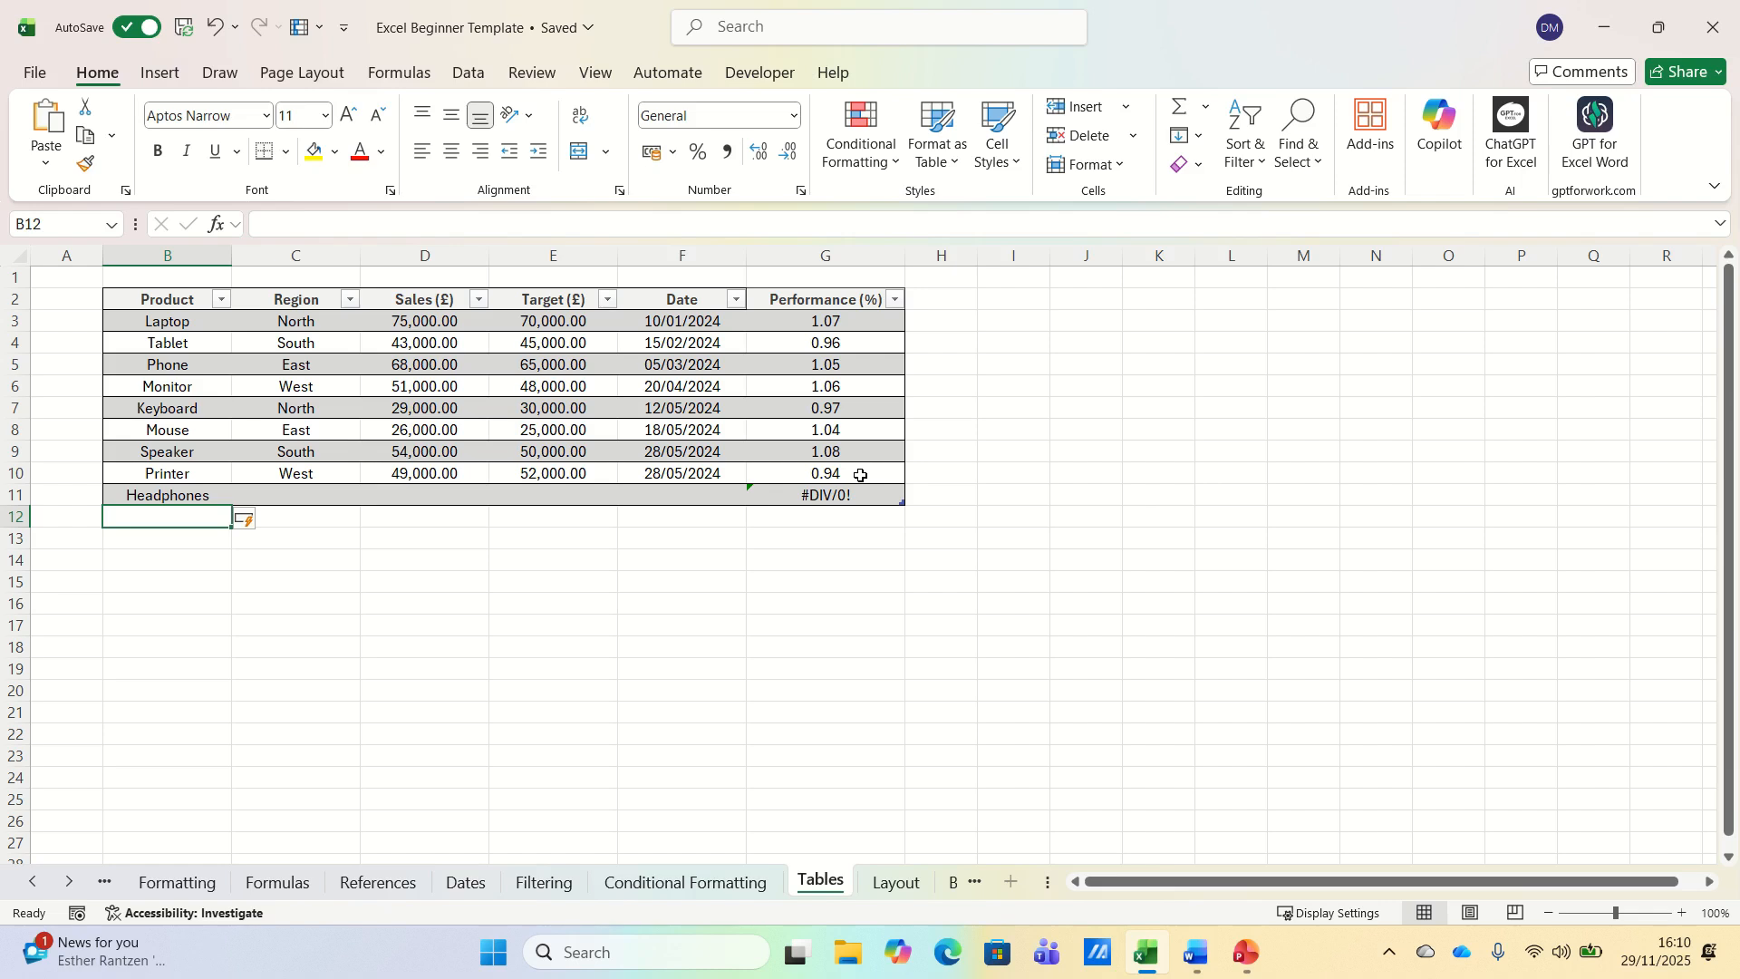
- Fill Region, Sales (£), Target (£) and Date for the Headphones row by copying down the Printer row's values, C10:F10
click(290, 466)
drag(290, 466, 699, 493)
key(ctrl+d)
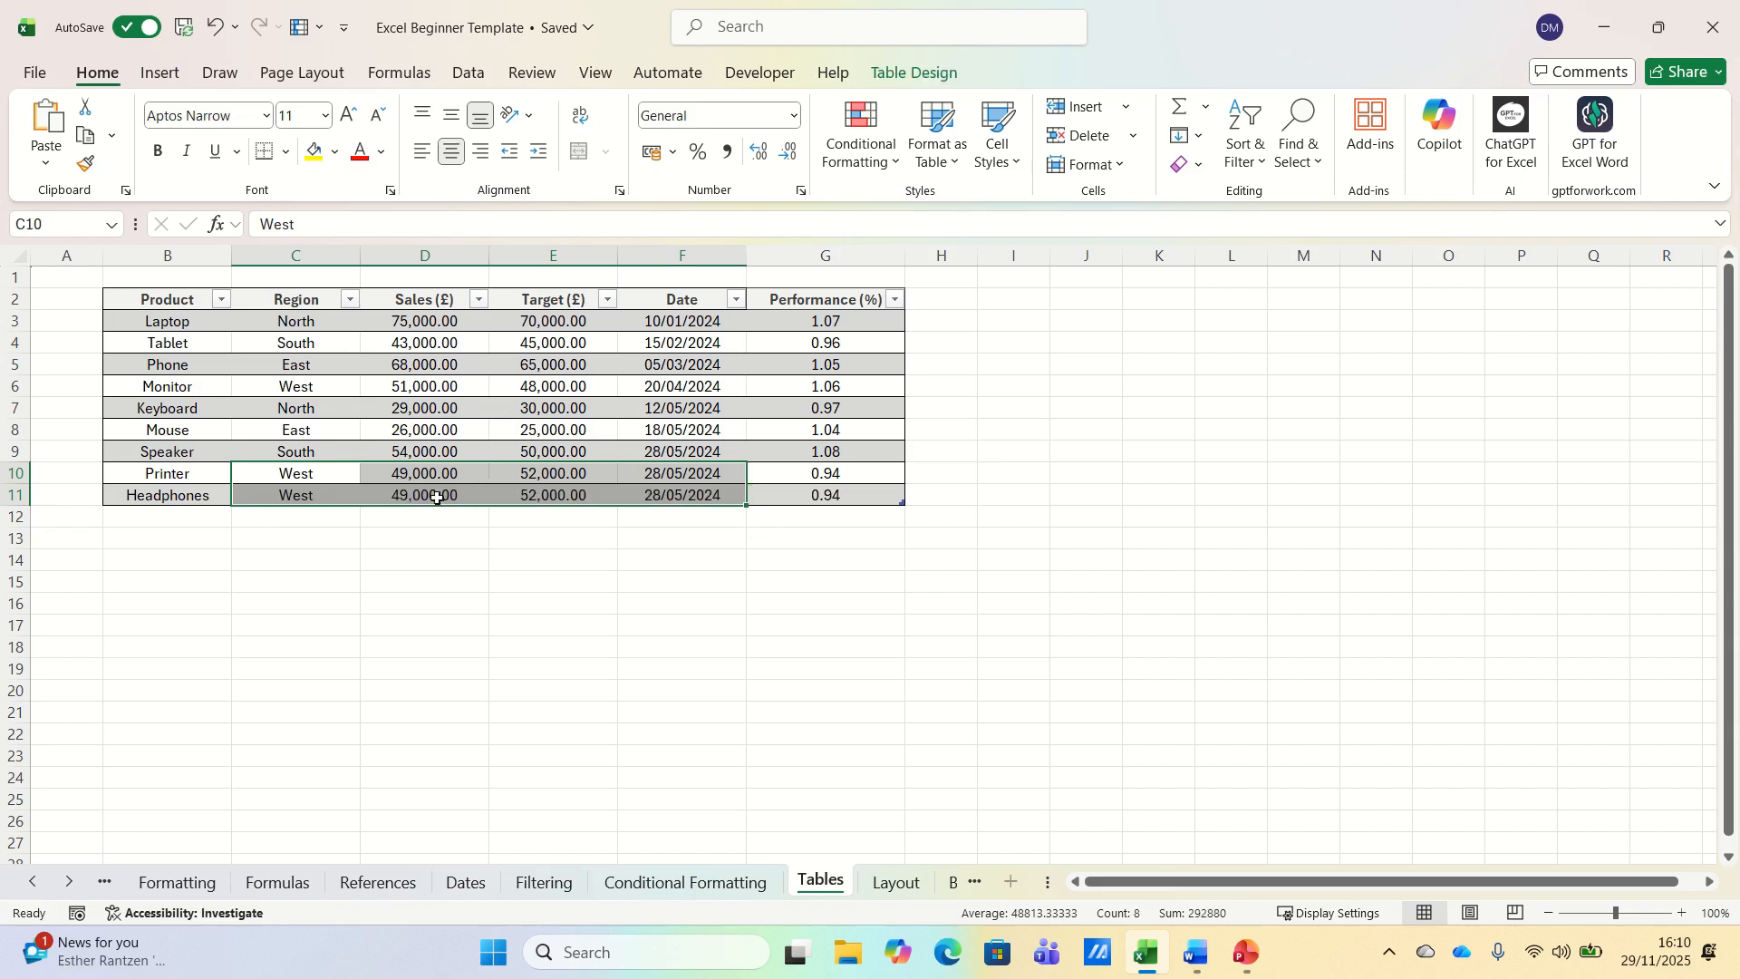
- Insert Product and Region slicers for the sales table and place them side by side in the empty area beside it
click(321, 499)
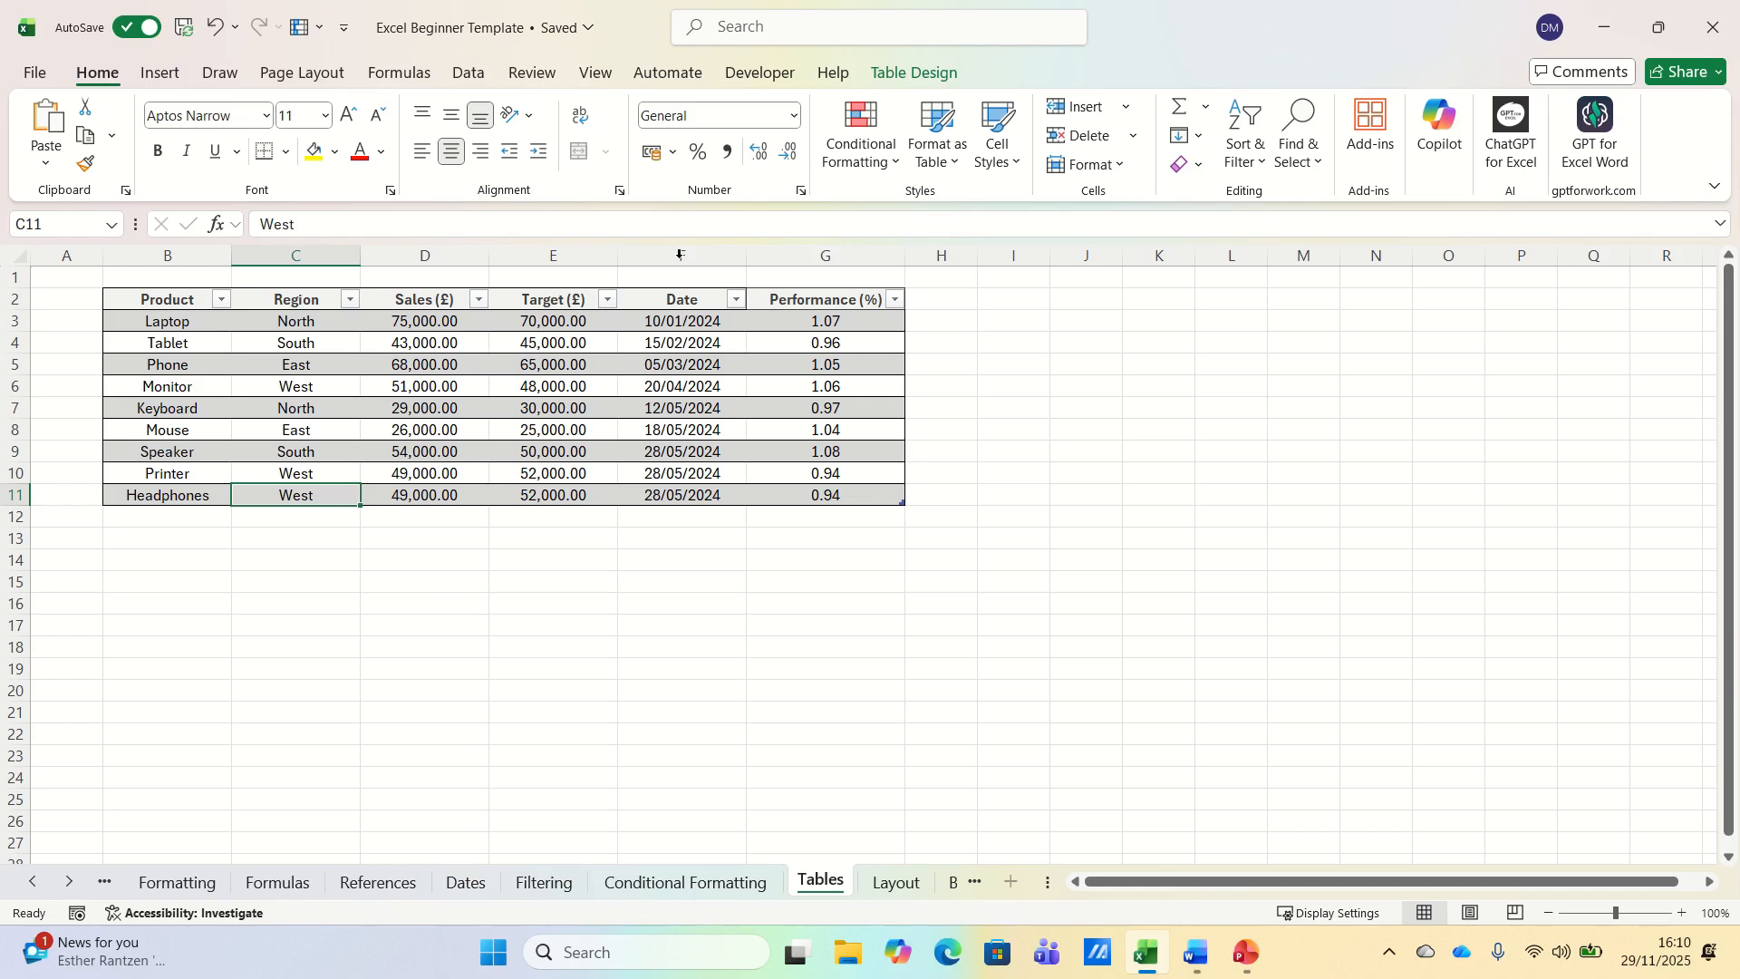
click(917, 74)
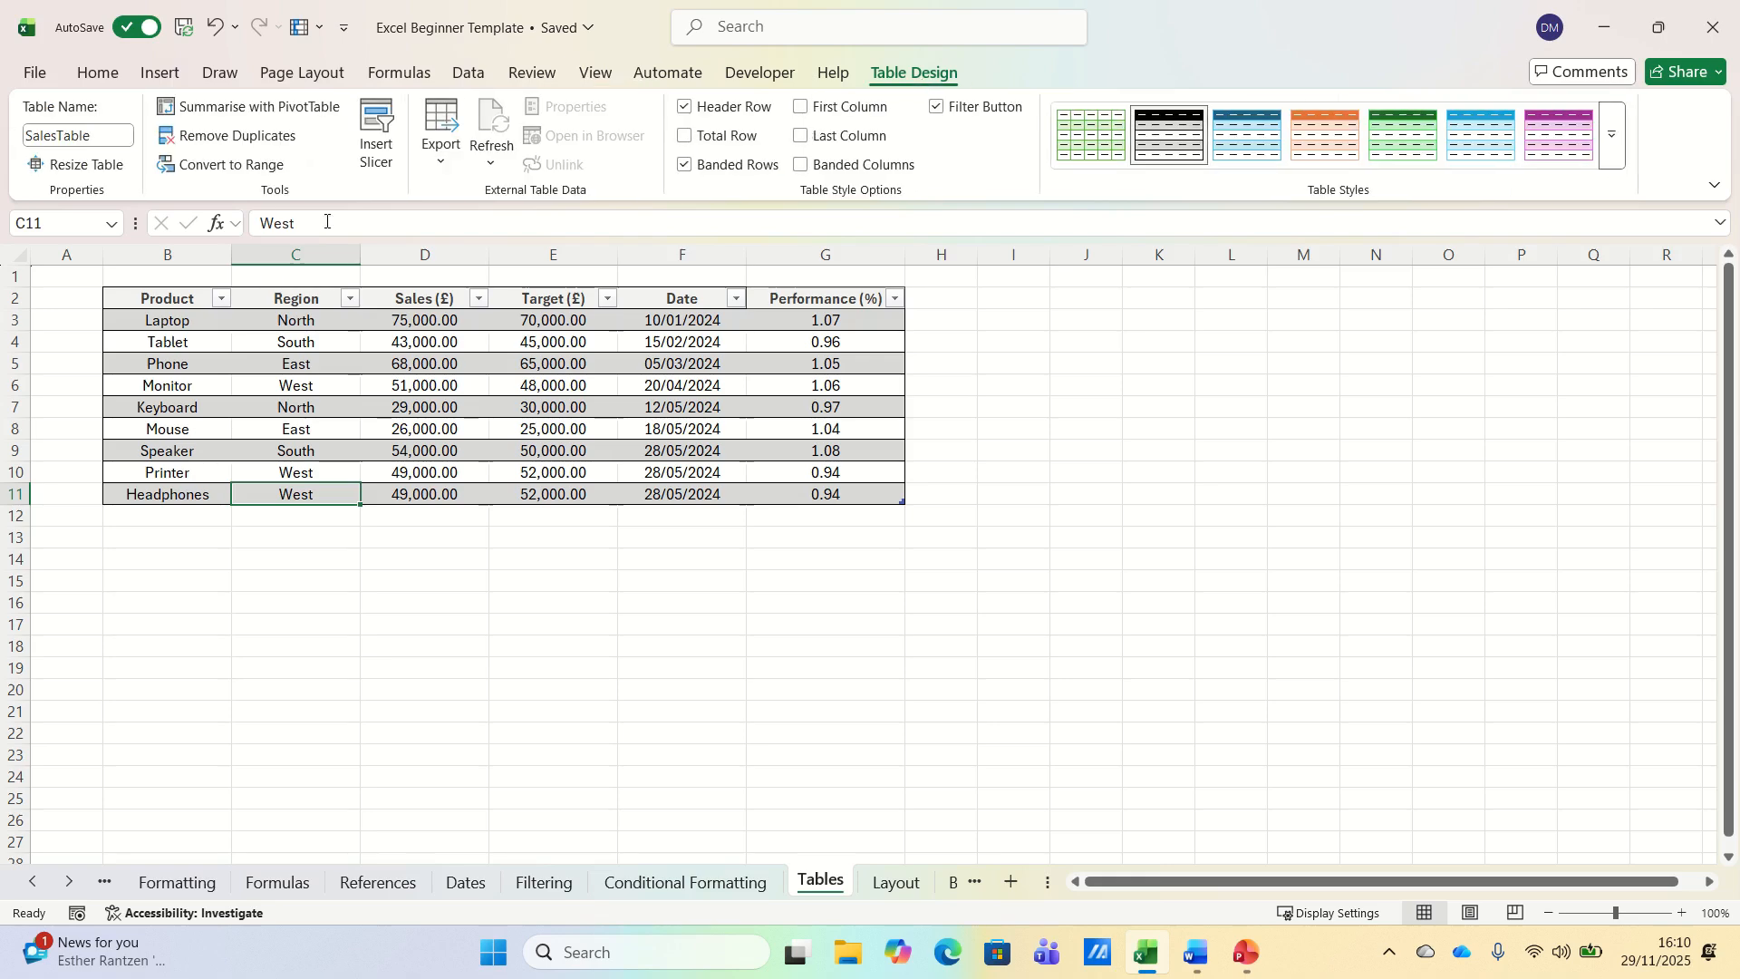
click(373, 153)
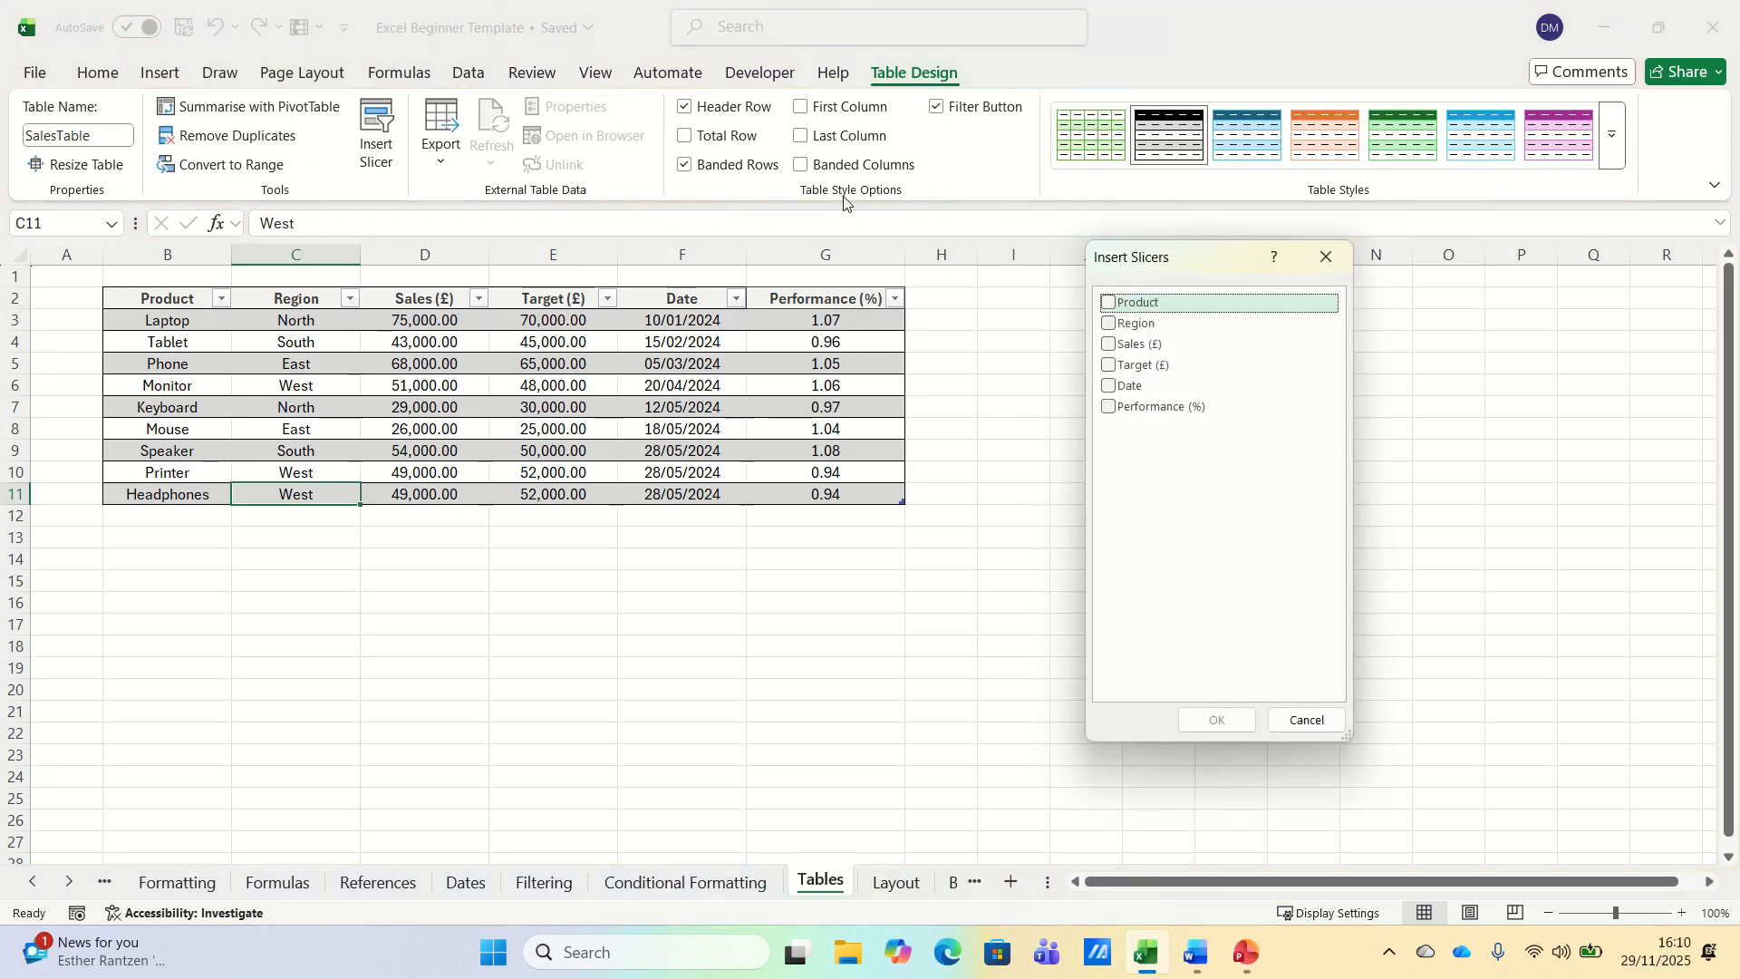
click(1109, 323)
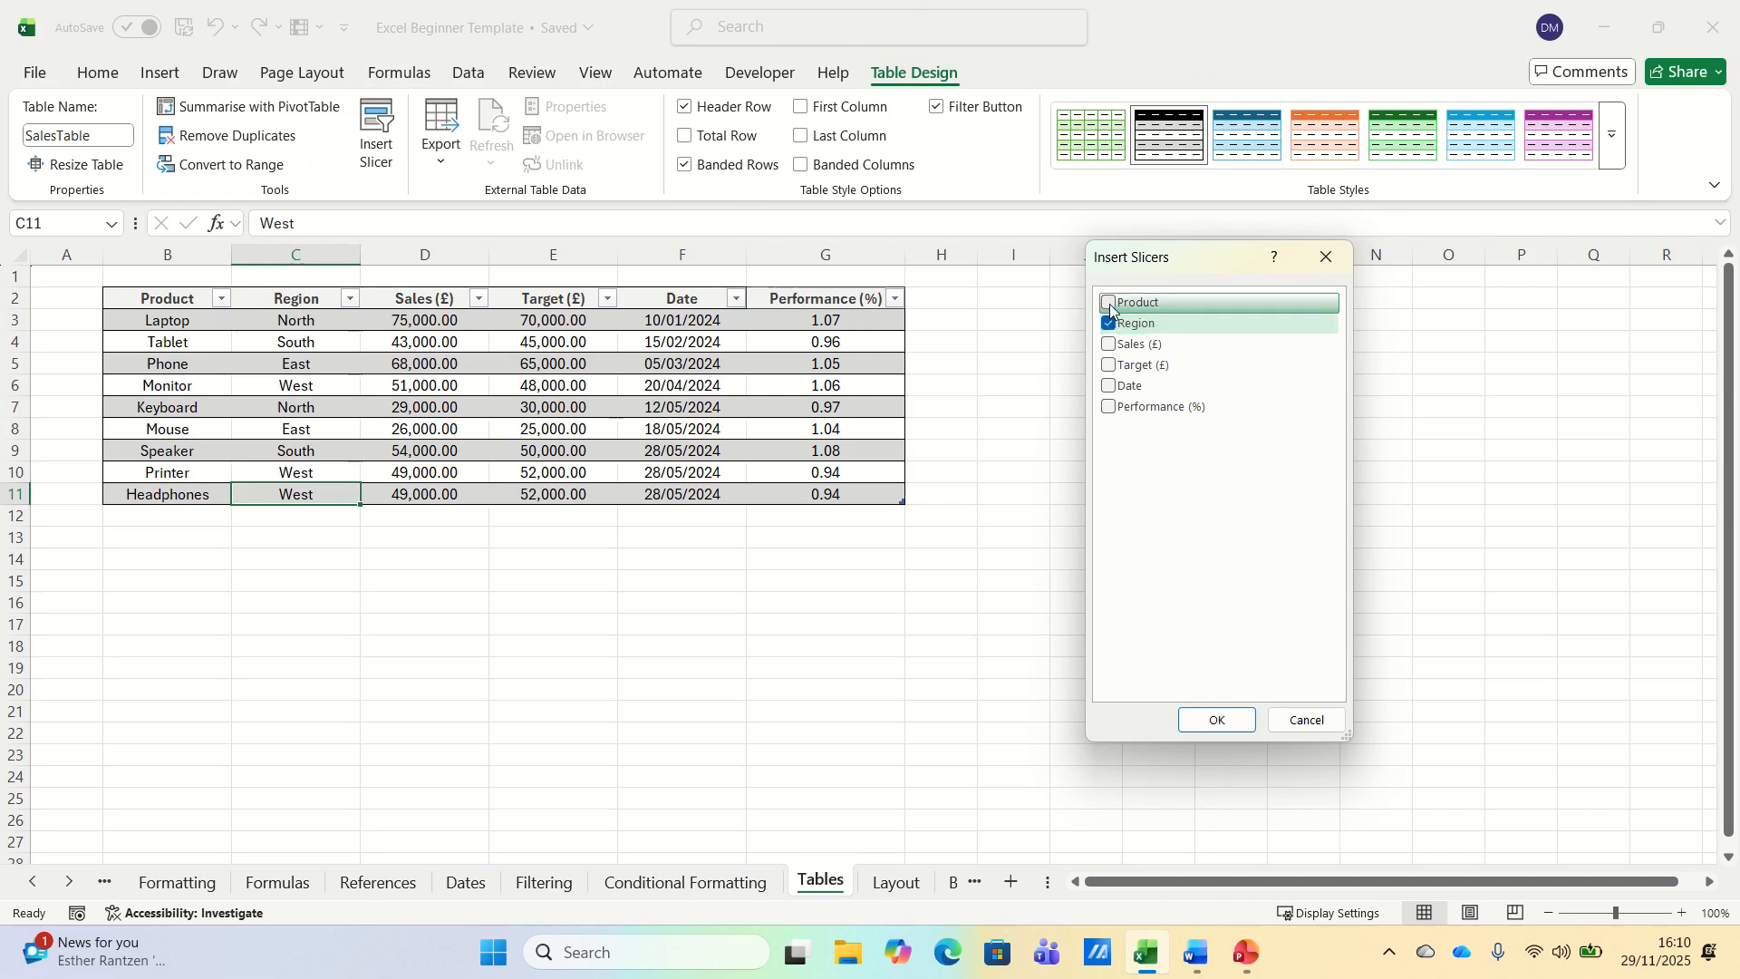
click(1109, 304)
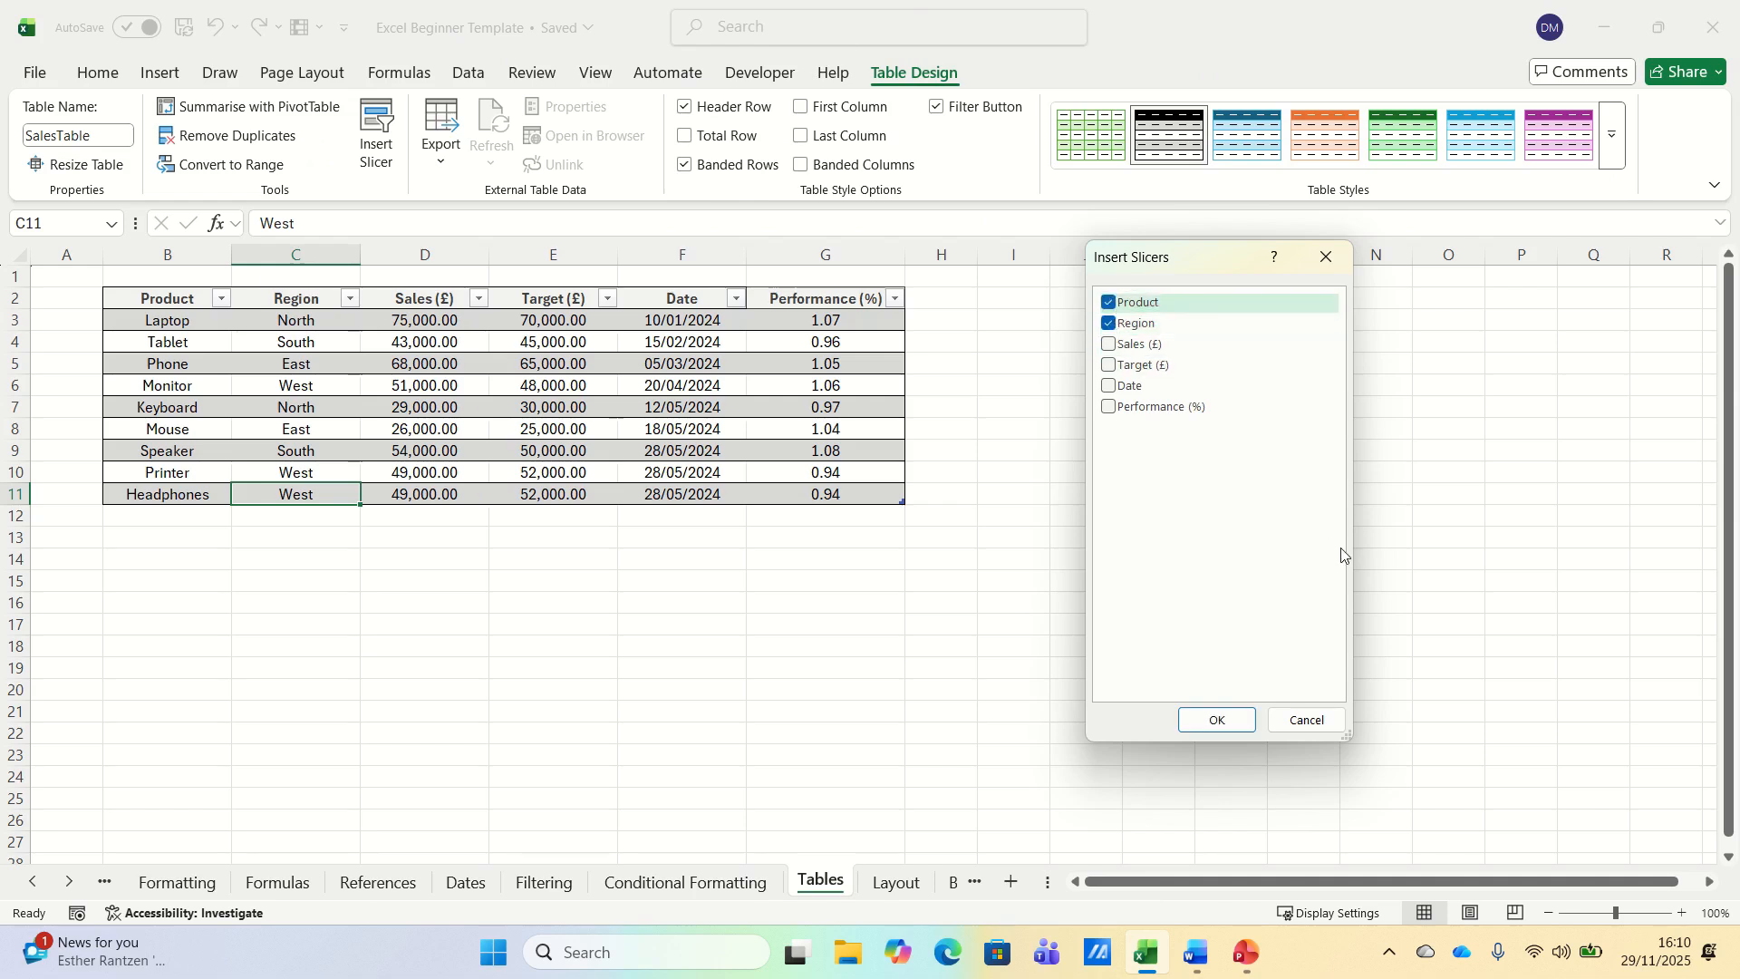
click(1220, 721)
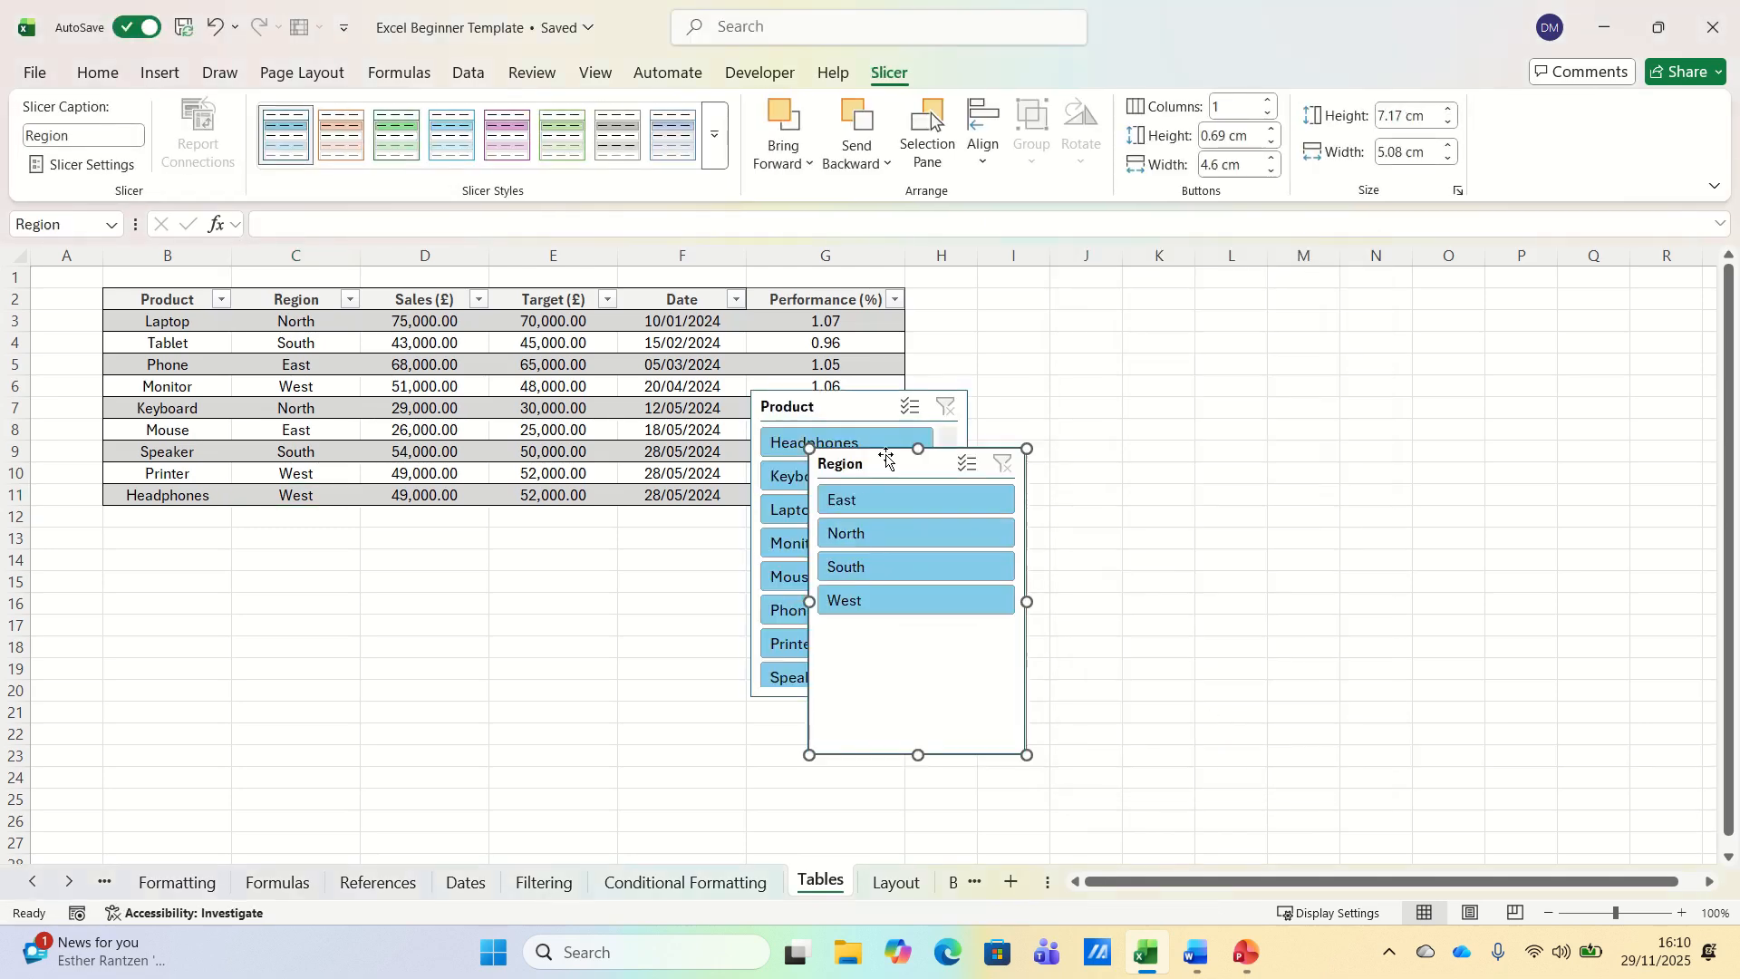
drag(882, 465, 1305, 383)
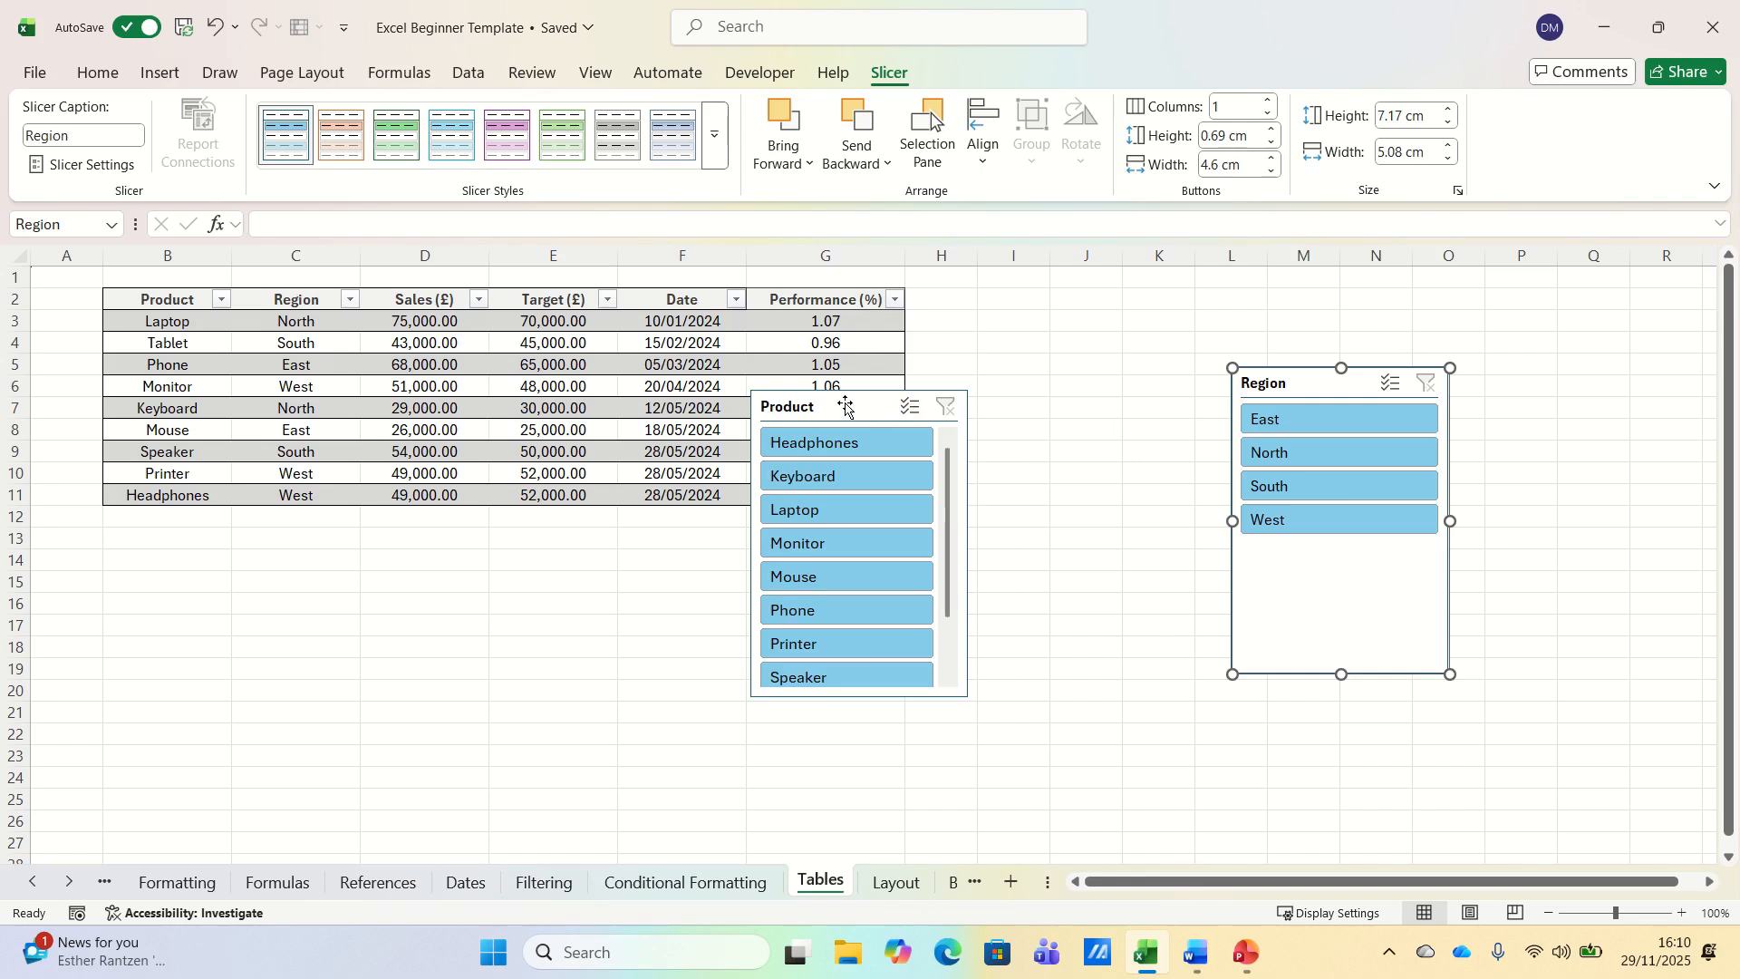
drag(843, 406, 1042, 394)
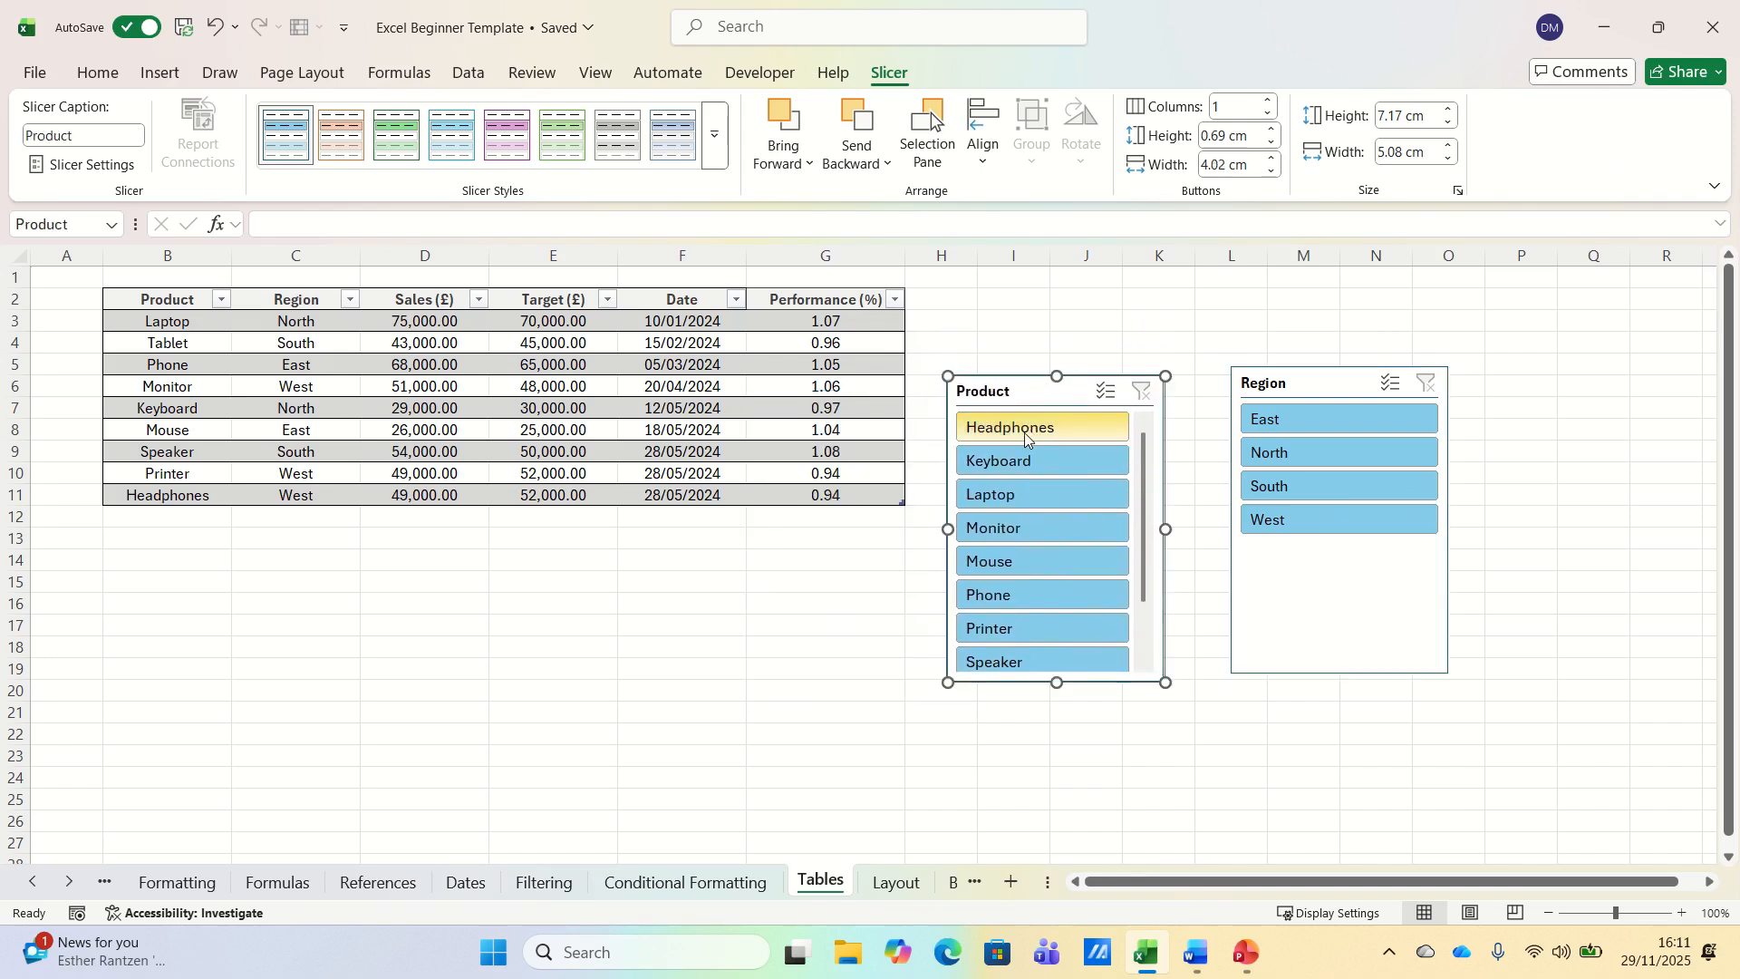
- Filter the table with the Region slicer by North and by East in turn, and clear the region filter
click(1297, 457)
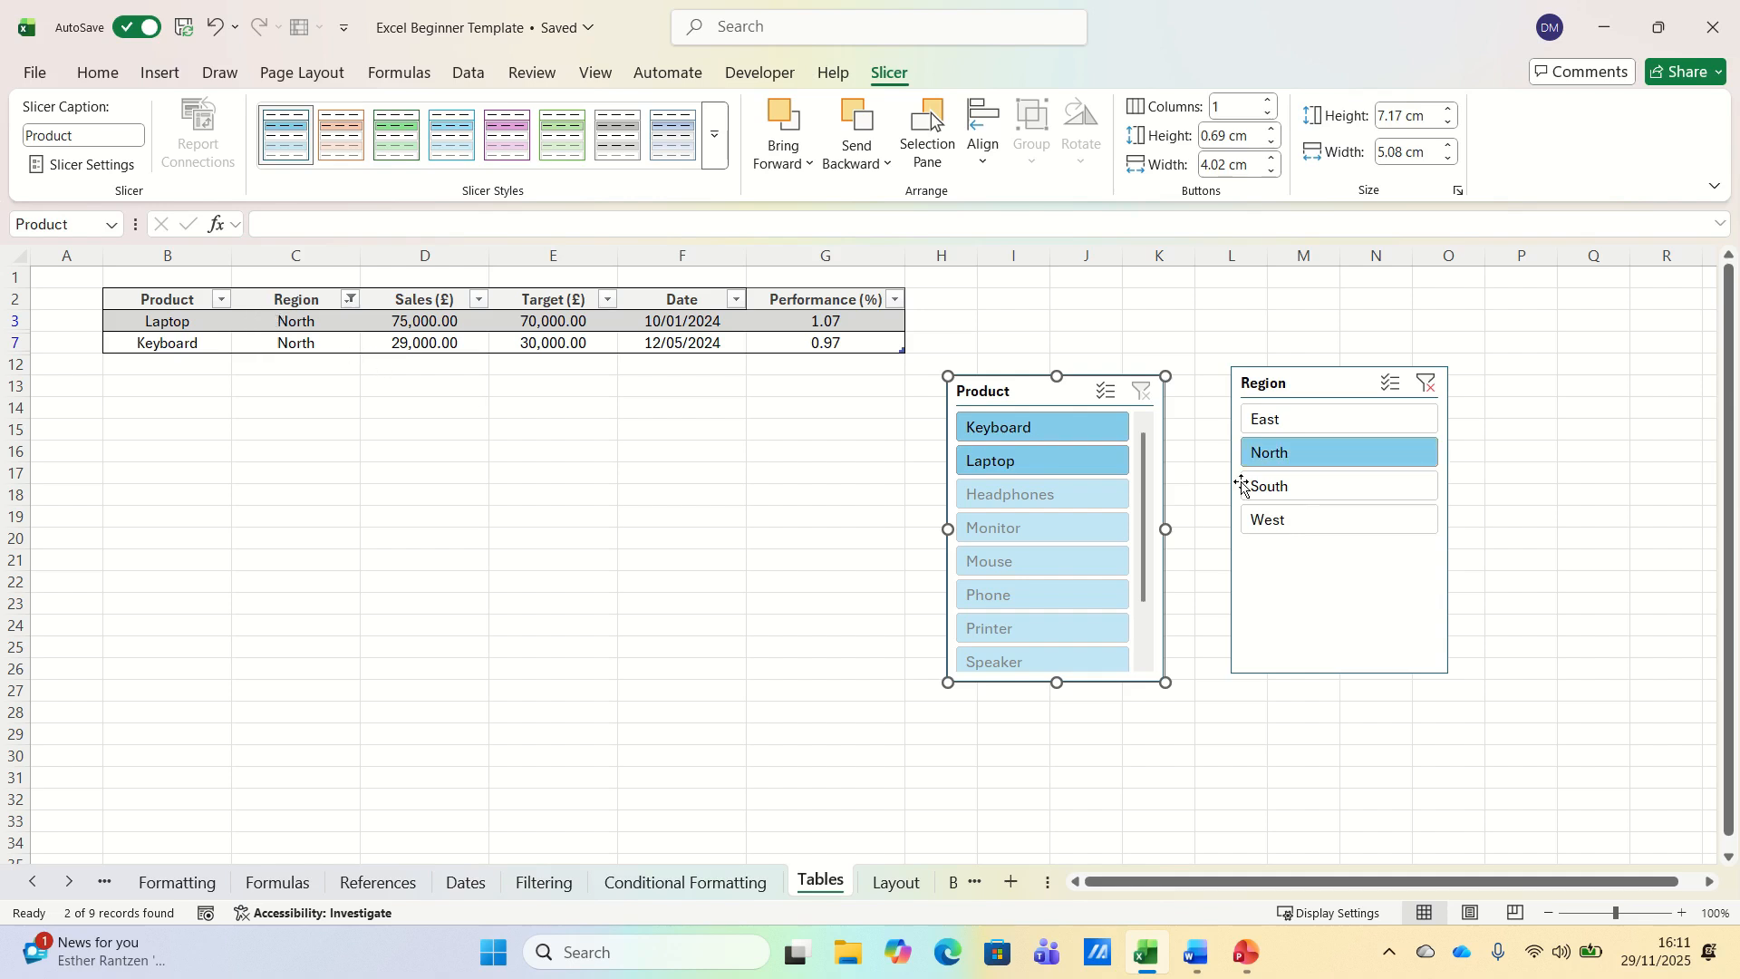
click(1312, 428)
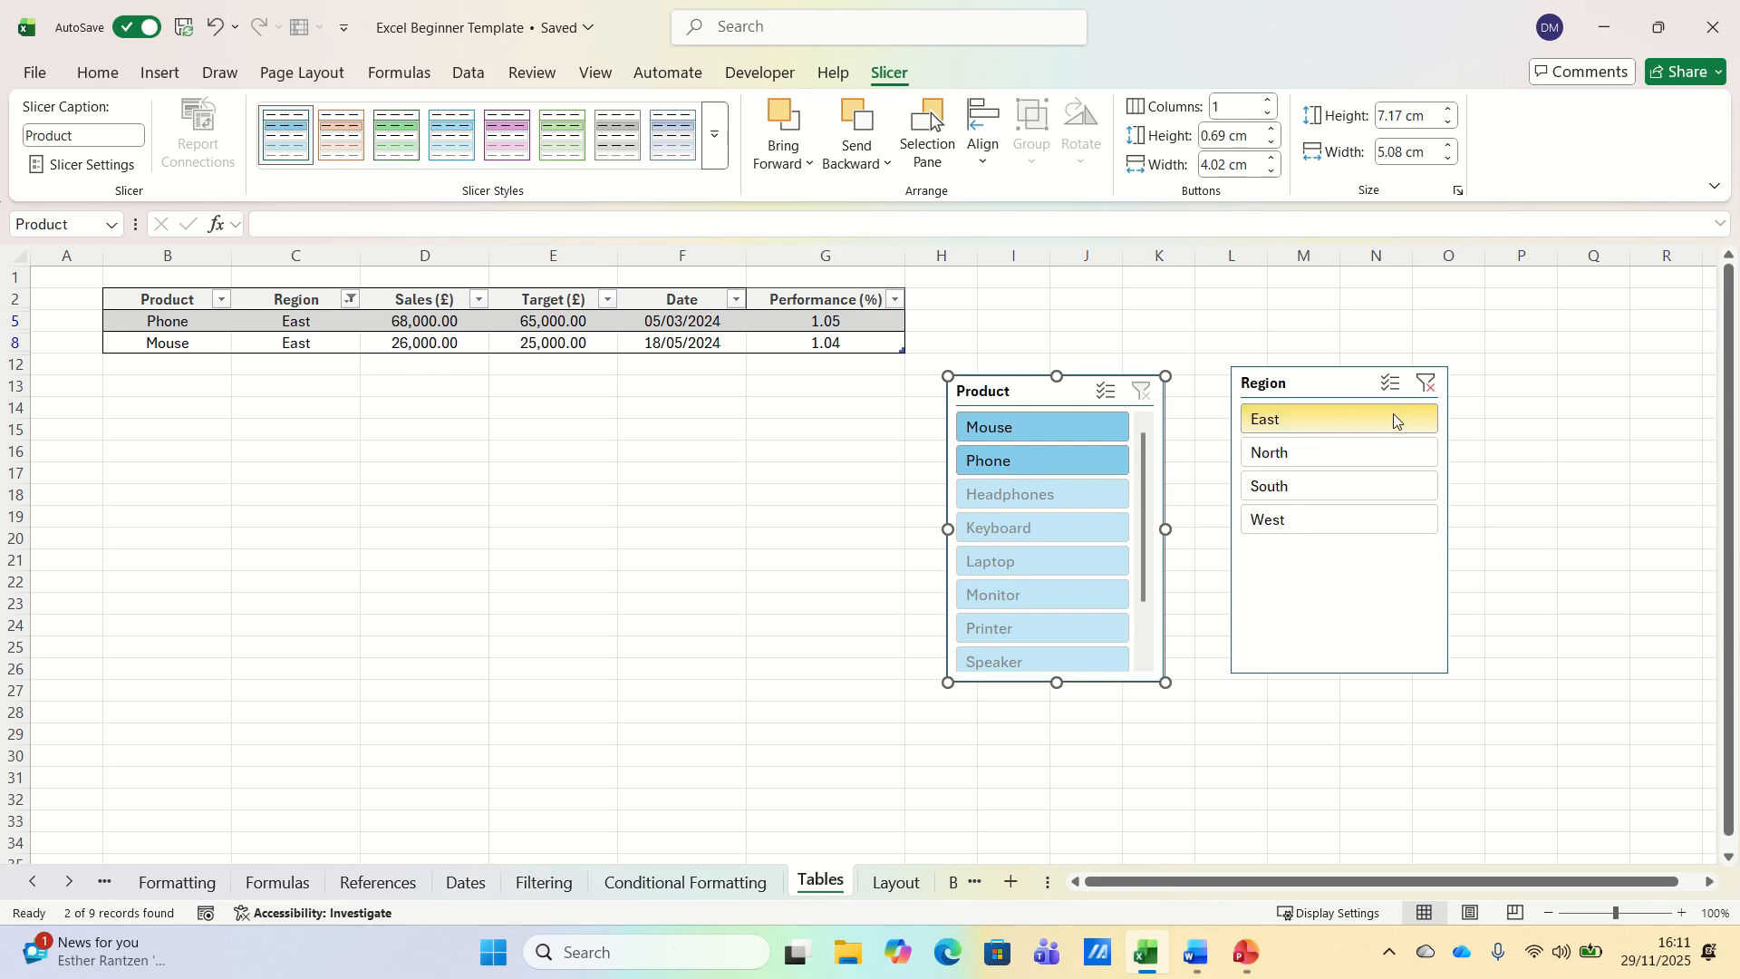
click(1427, 383)
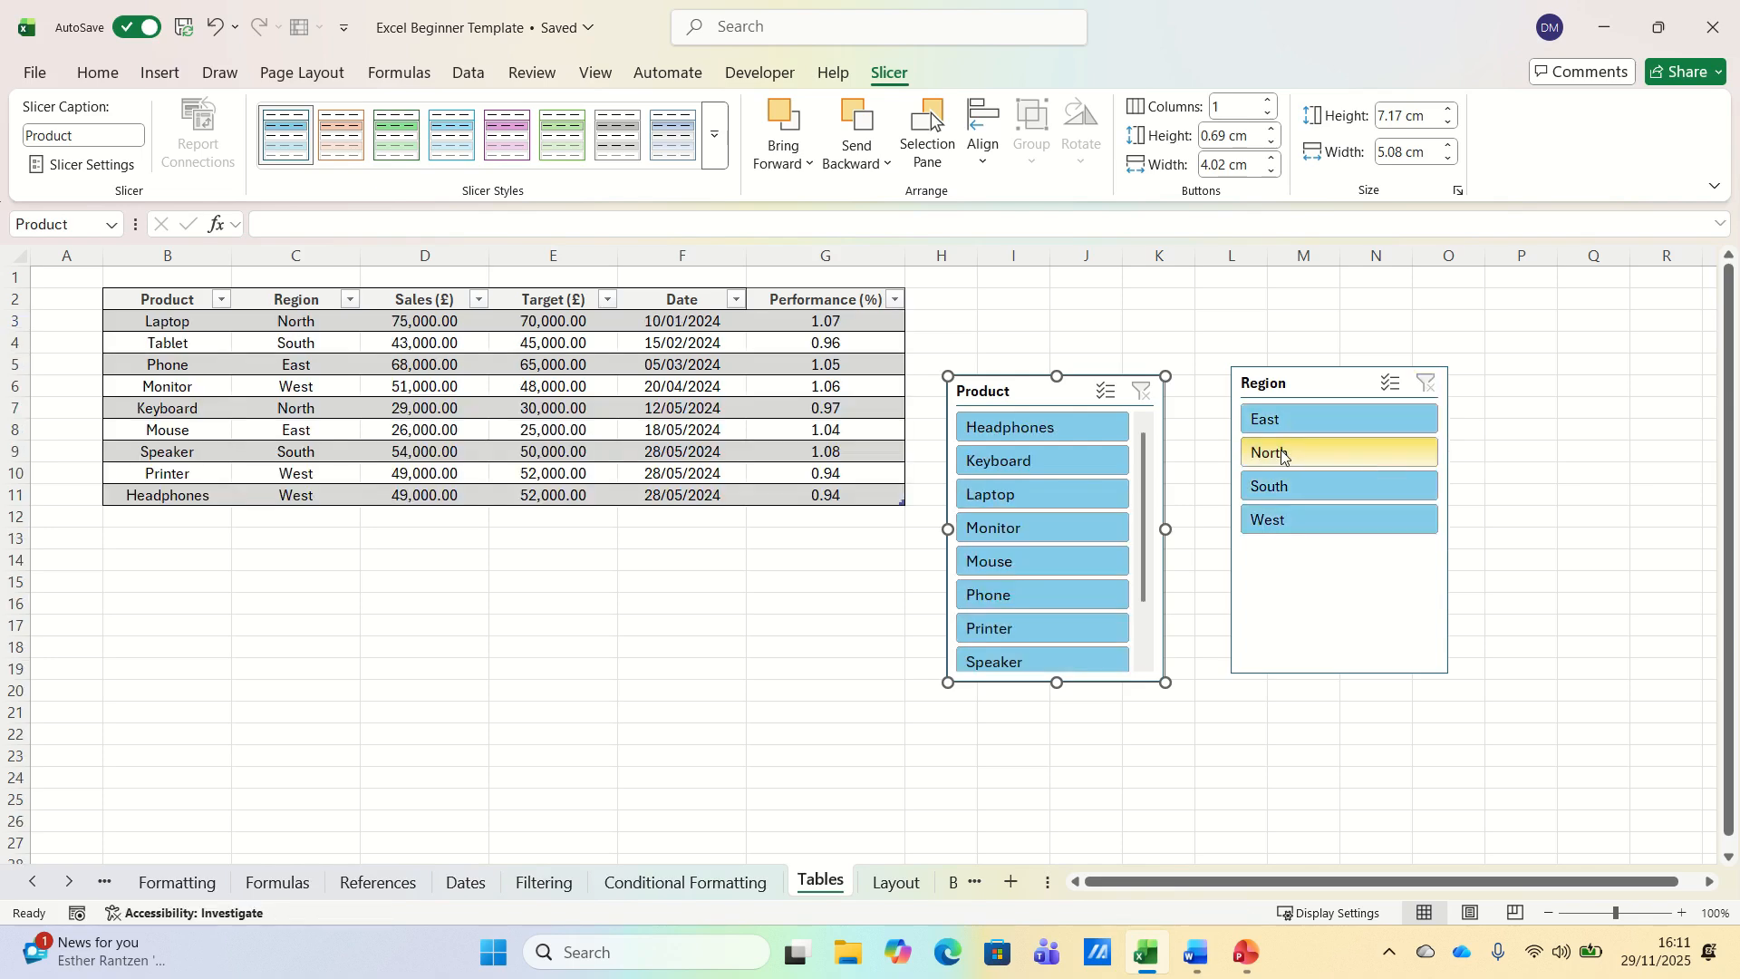
- Filter the table by product Laptop combined with region North using the slicers, and clear both filters
click(1025, 495)
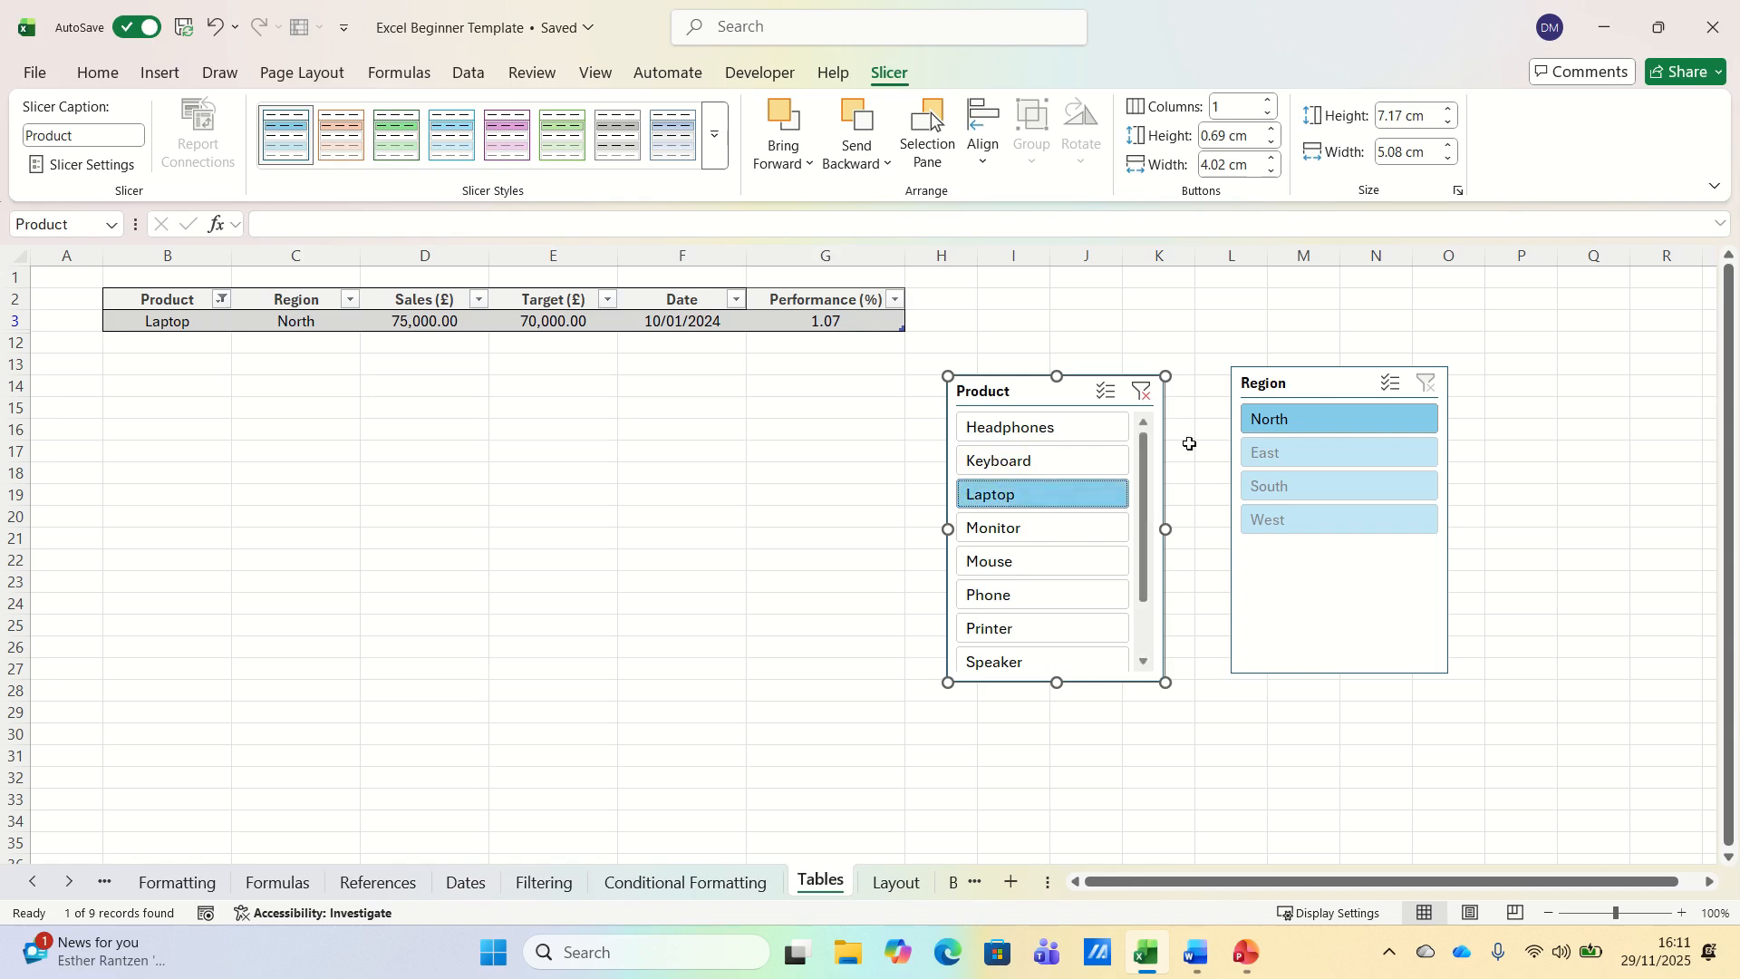
click(1299, 422)
click(1141, 391)
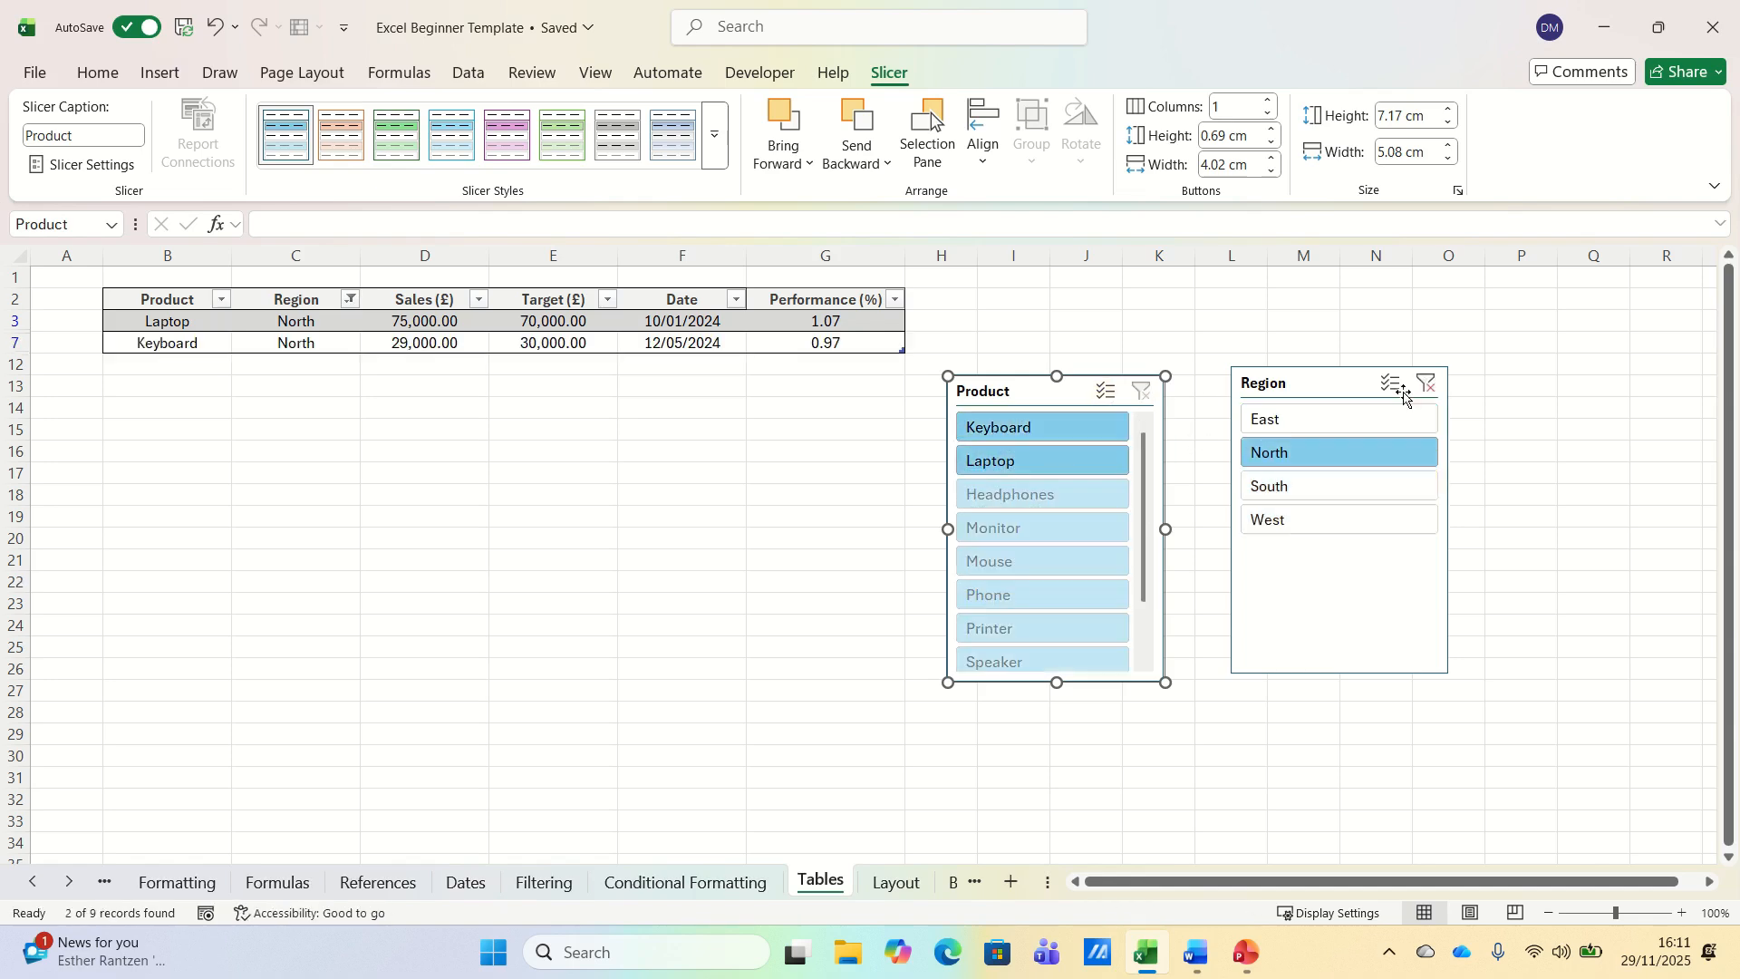
click(1427, 384)
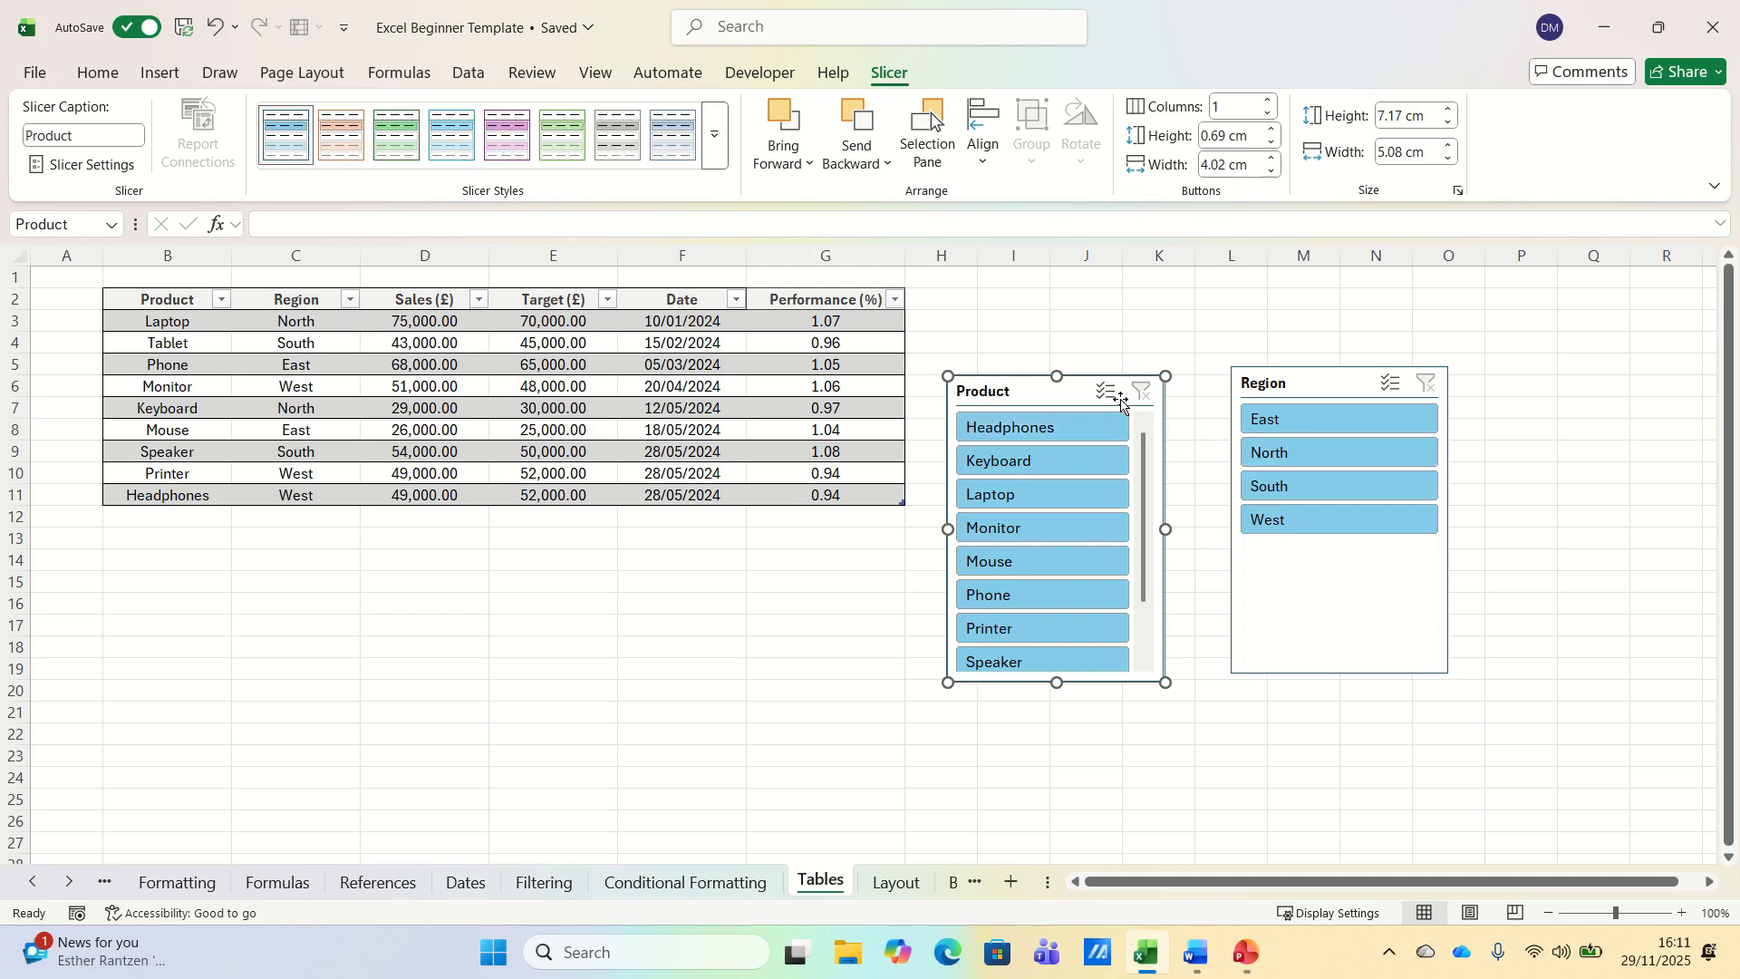
- Delete the Product and Region slicers from the sheet
key(Delete)
click(1294, 374)
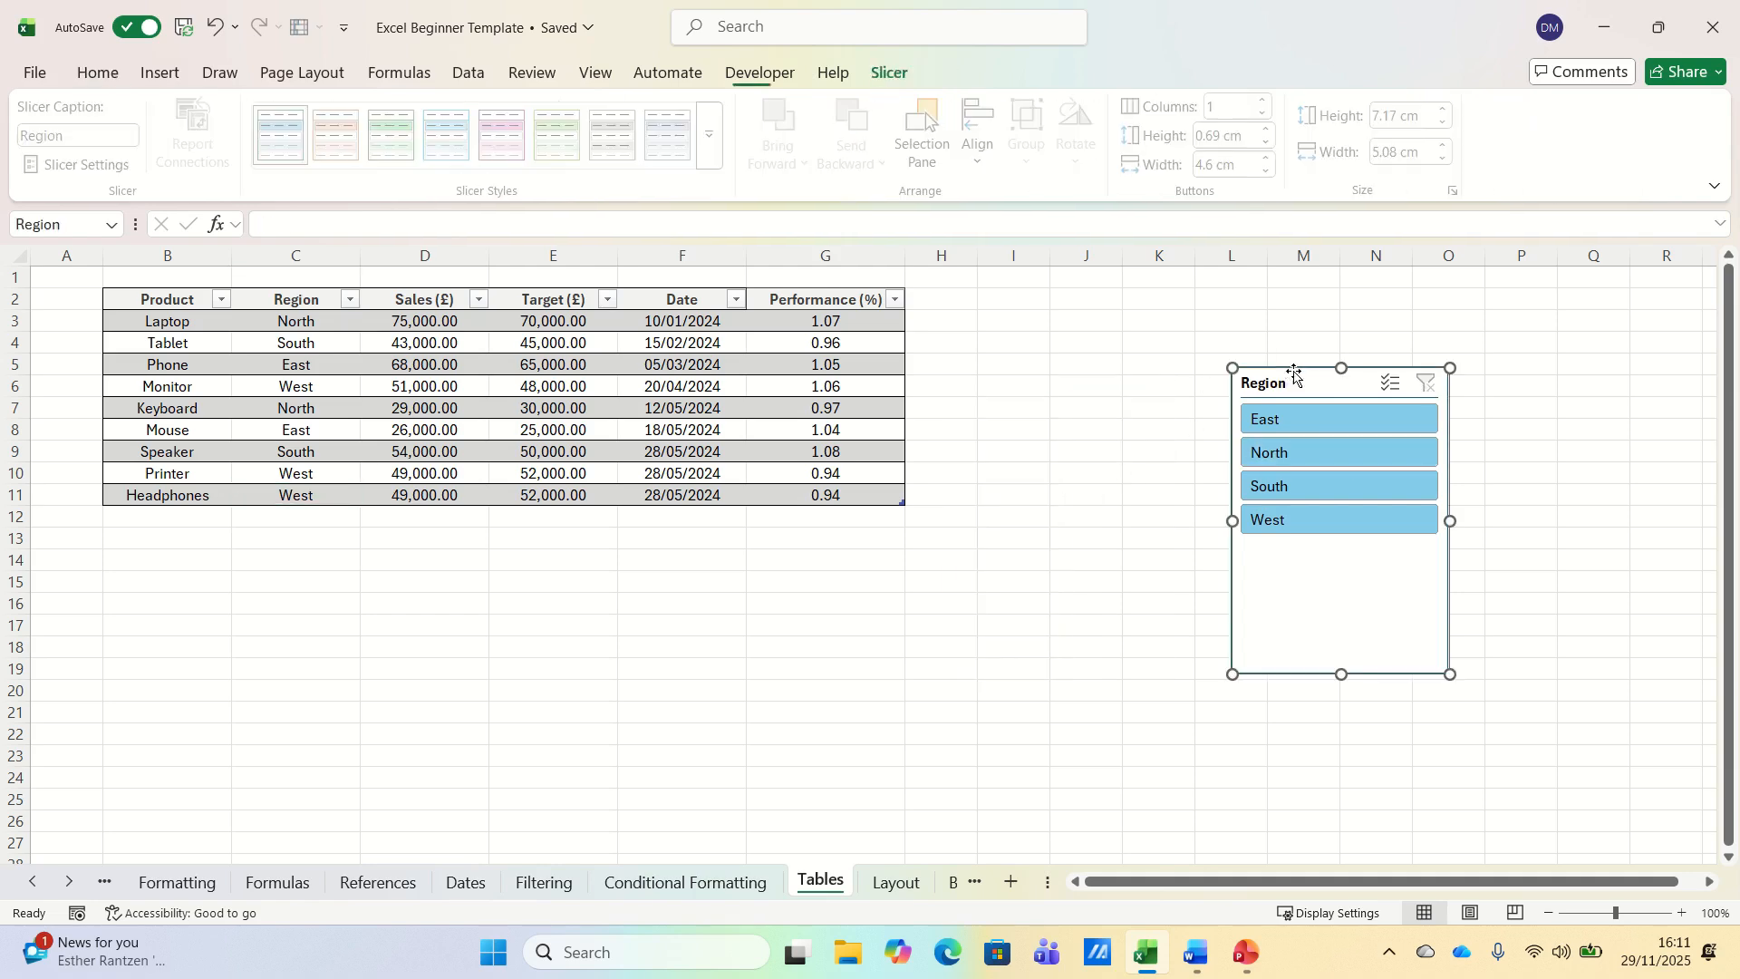
key(Delete)
- Convert the sales table back to a normal range and confirm the conversion
click(166, 320)
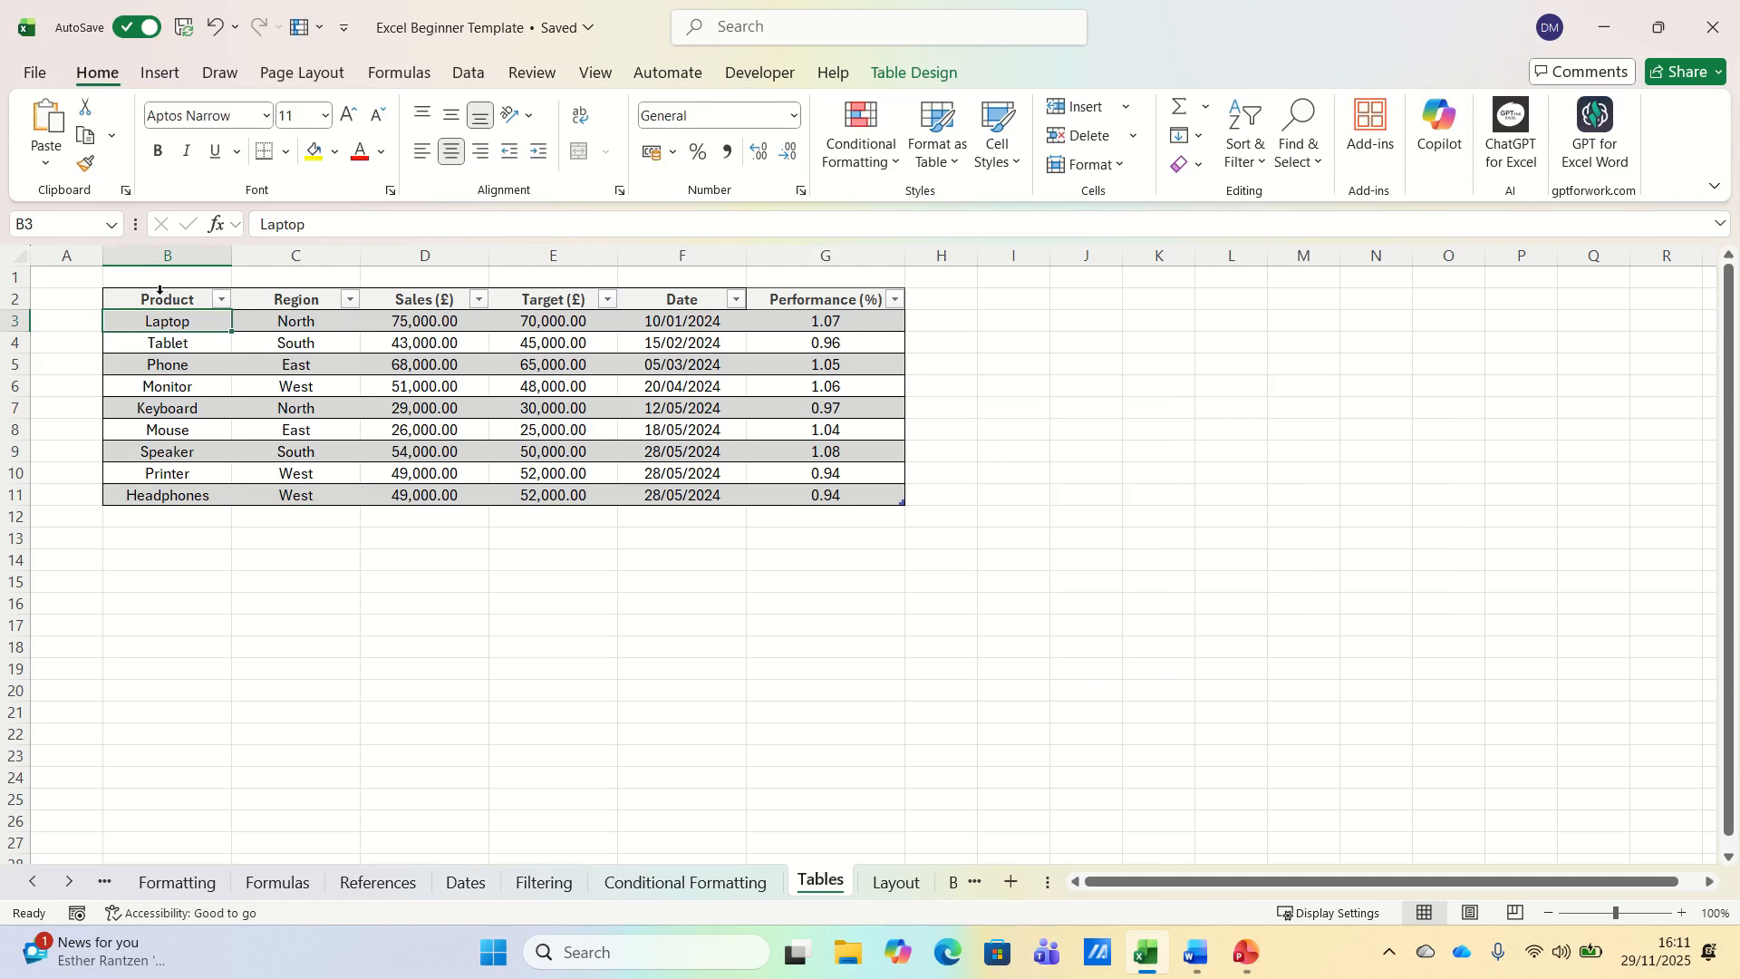
click(159, 298)
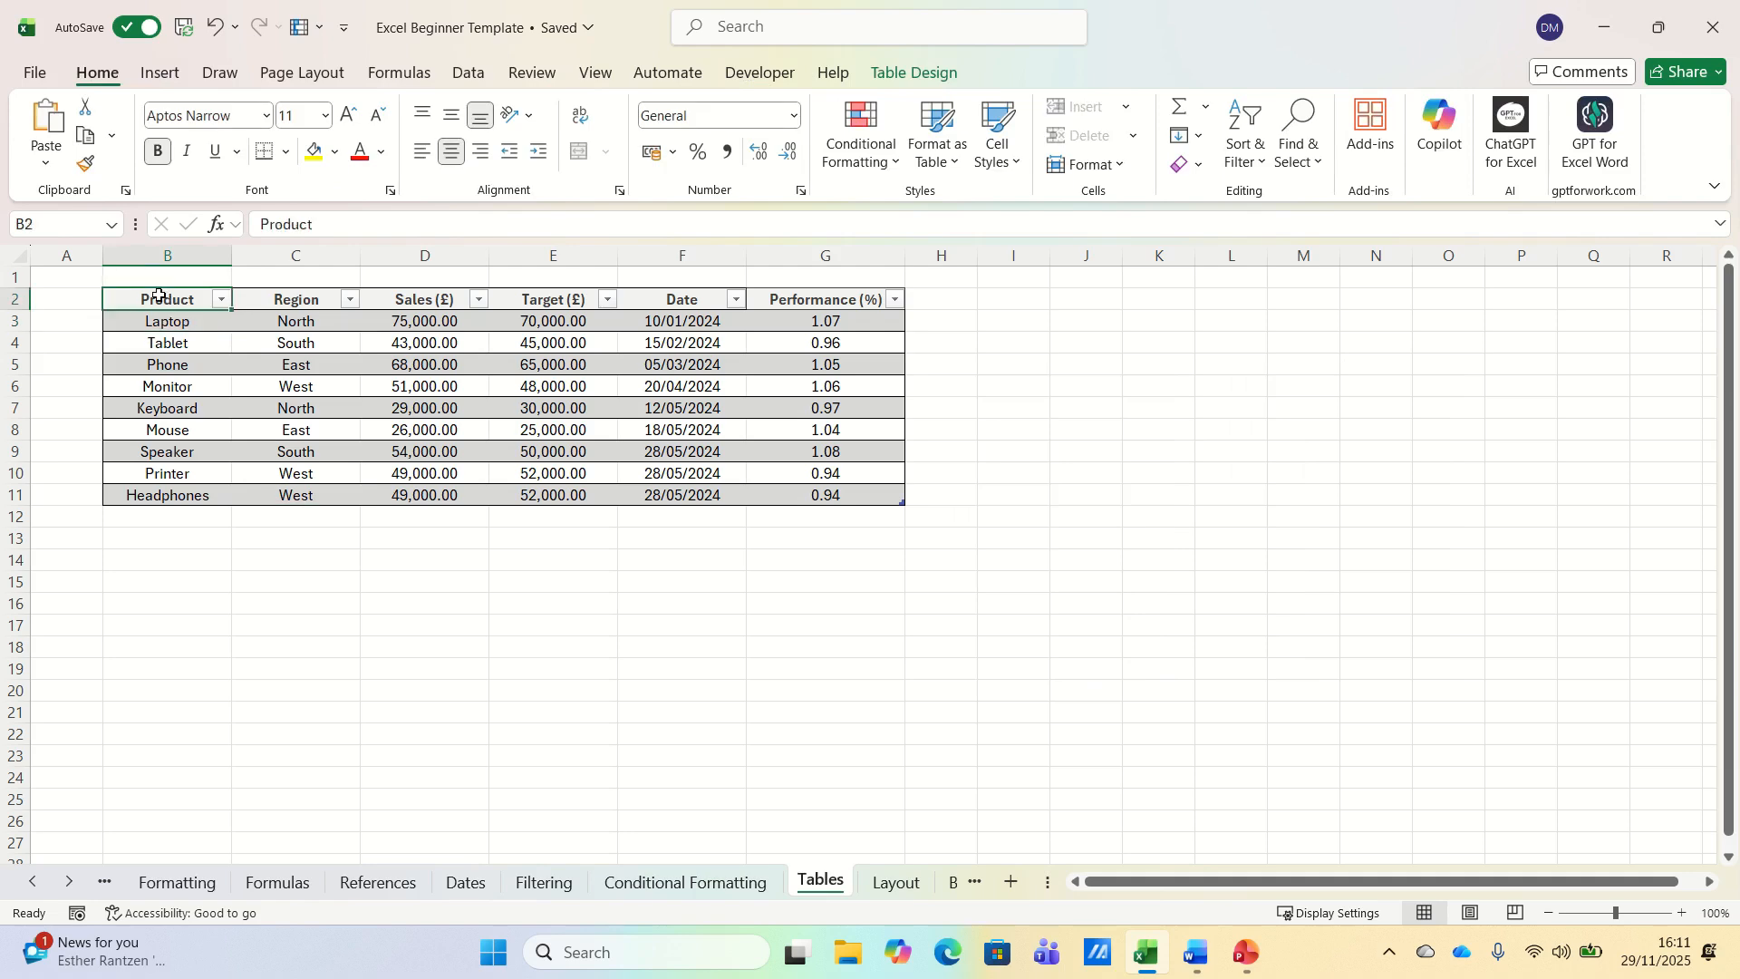
click(911, 76)
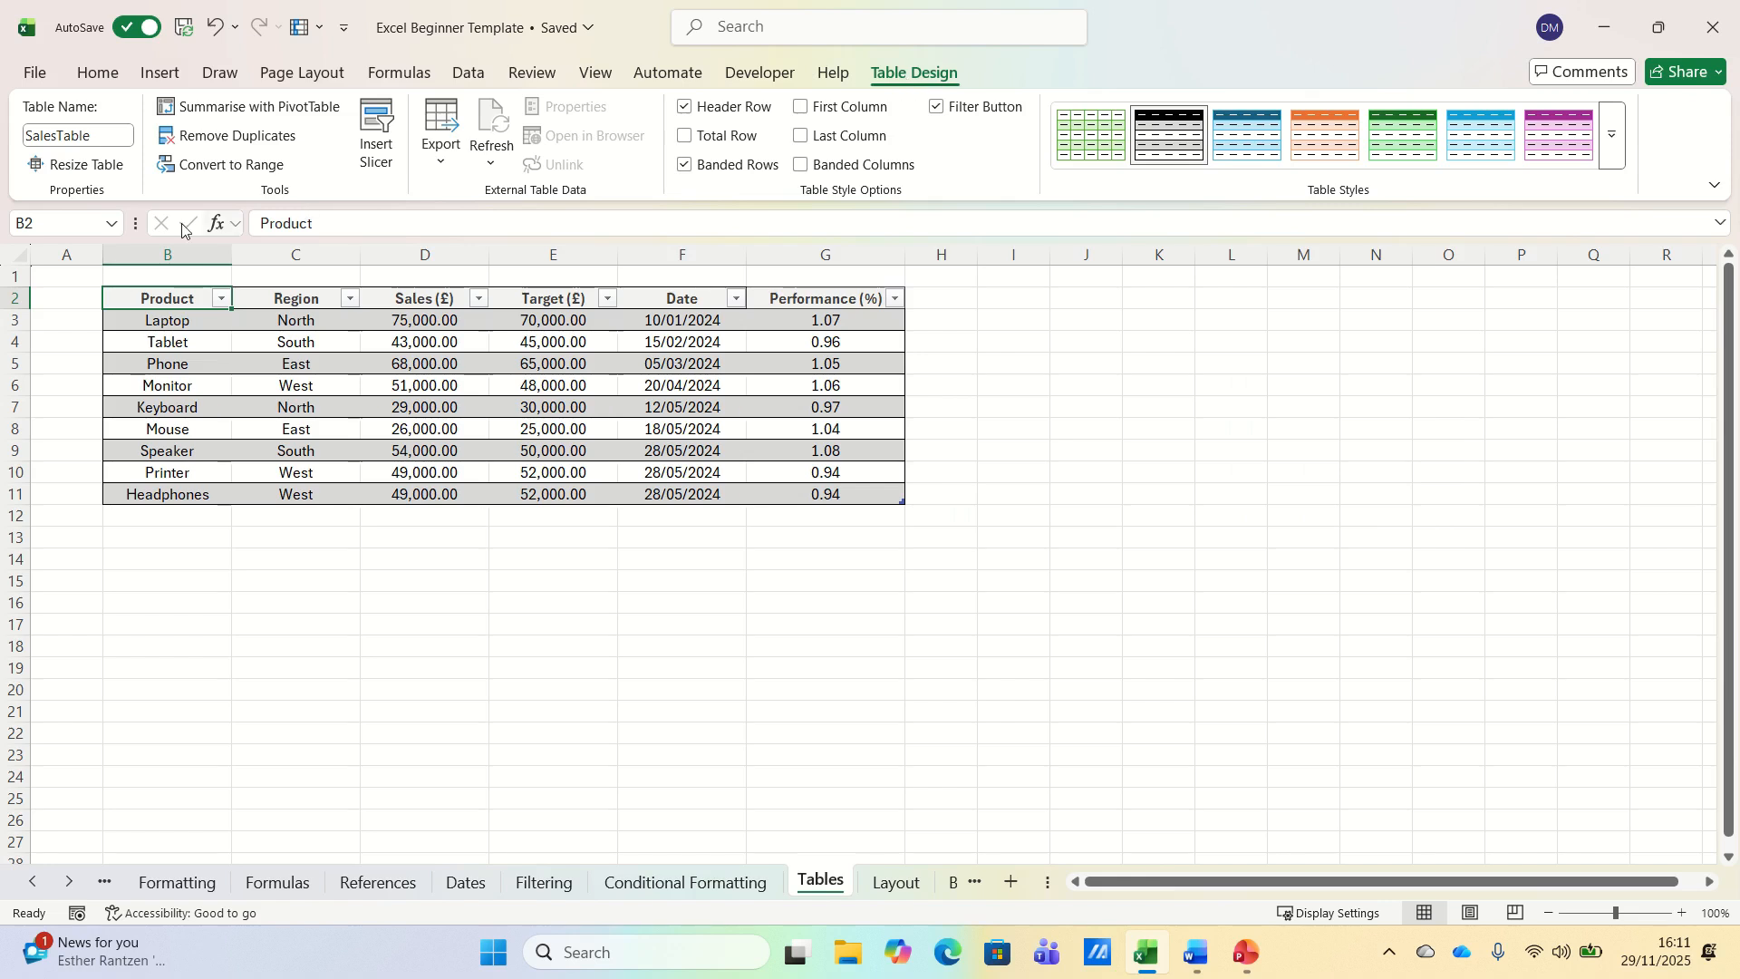
click(223, 172)
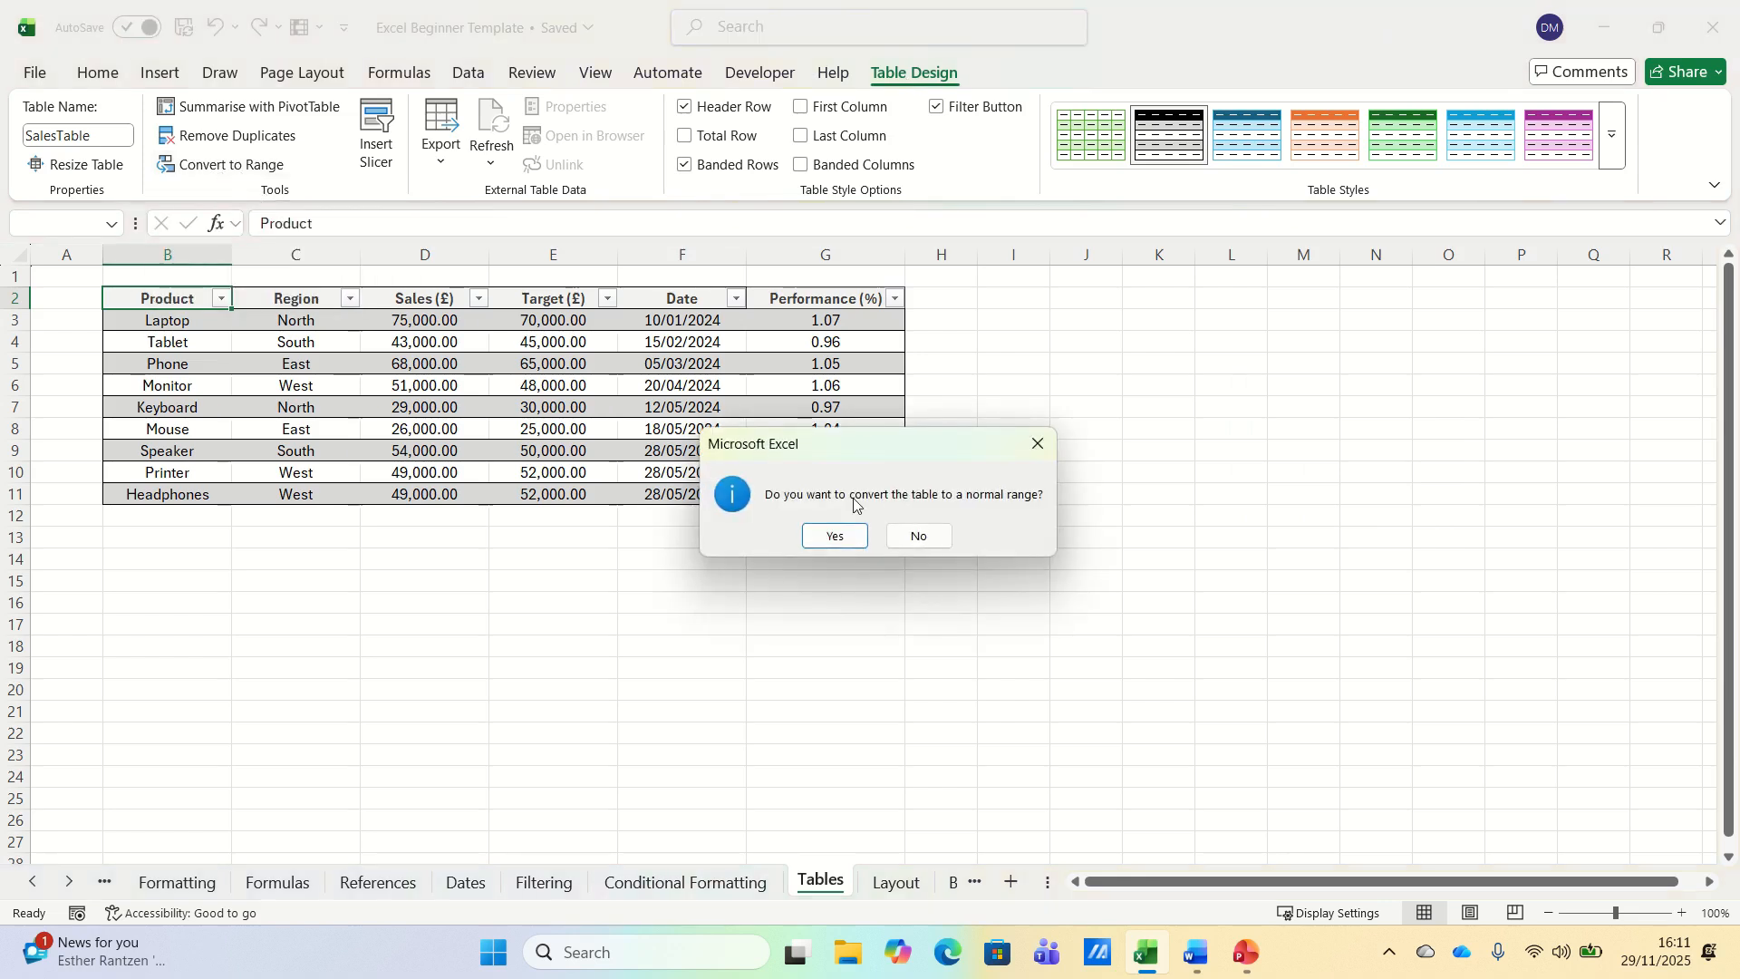
click(832, 537)
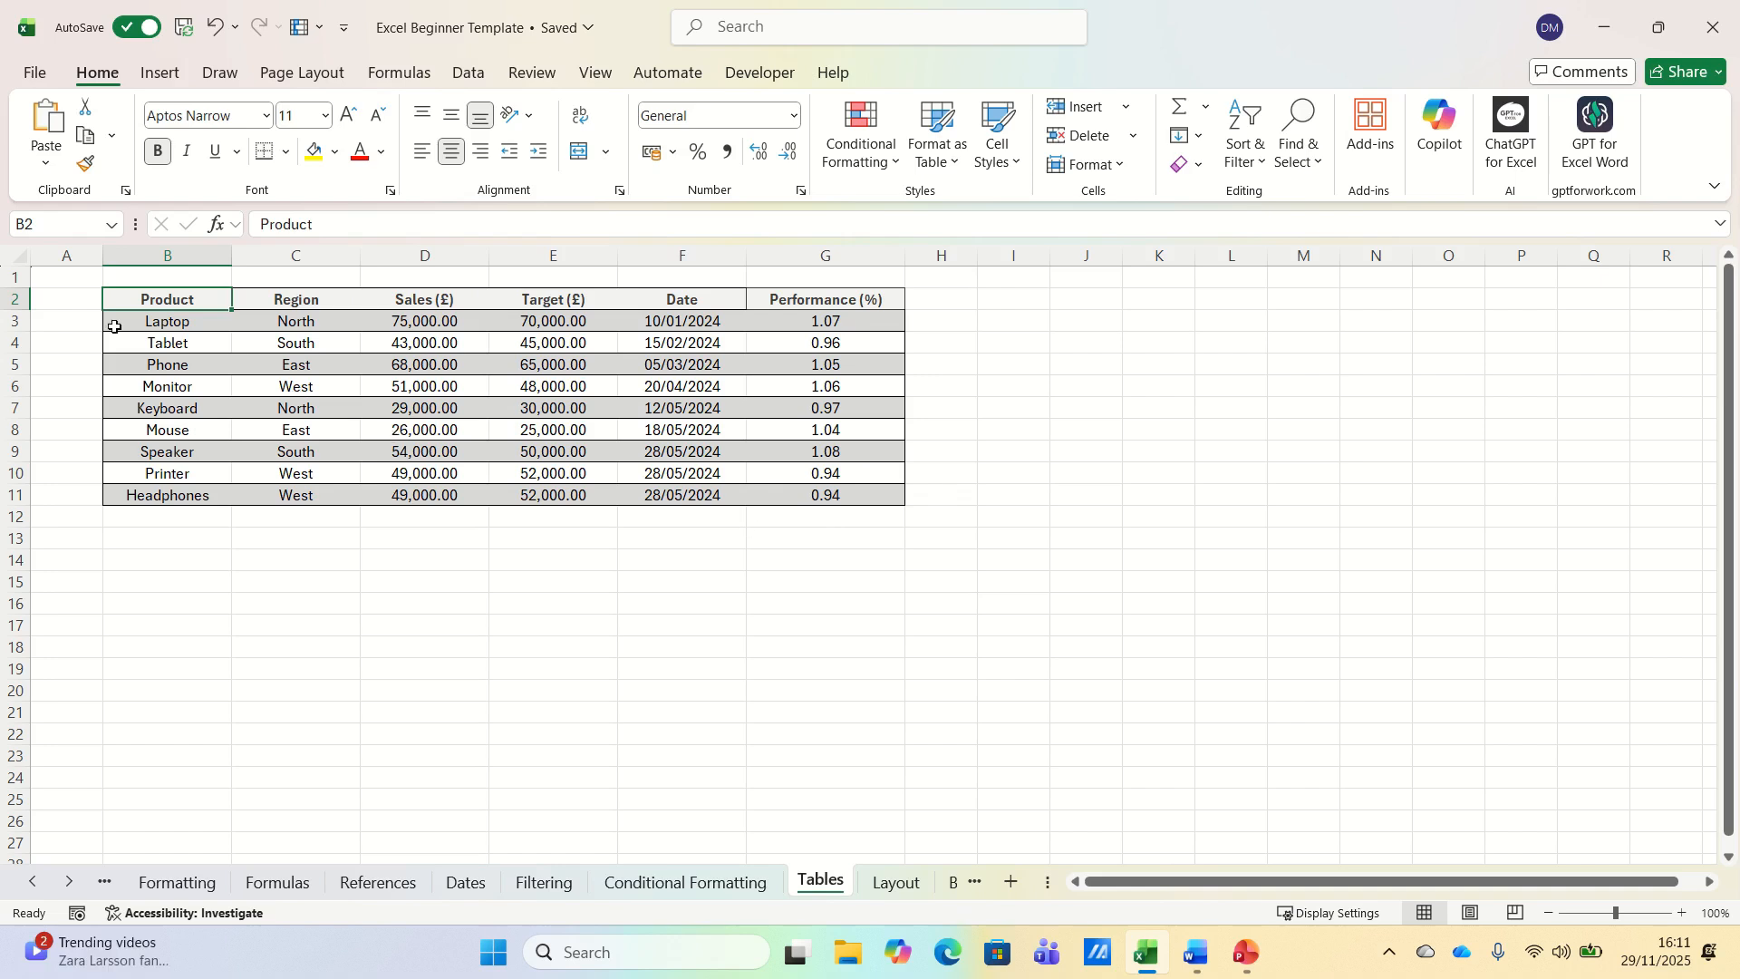
- Examine the converted formulas in the Performance (%) column from G4 down to G7
click(835, 348)
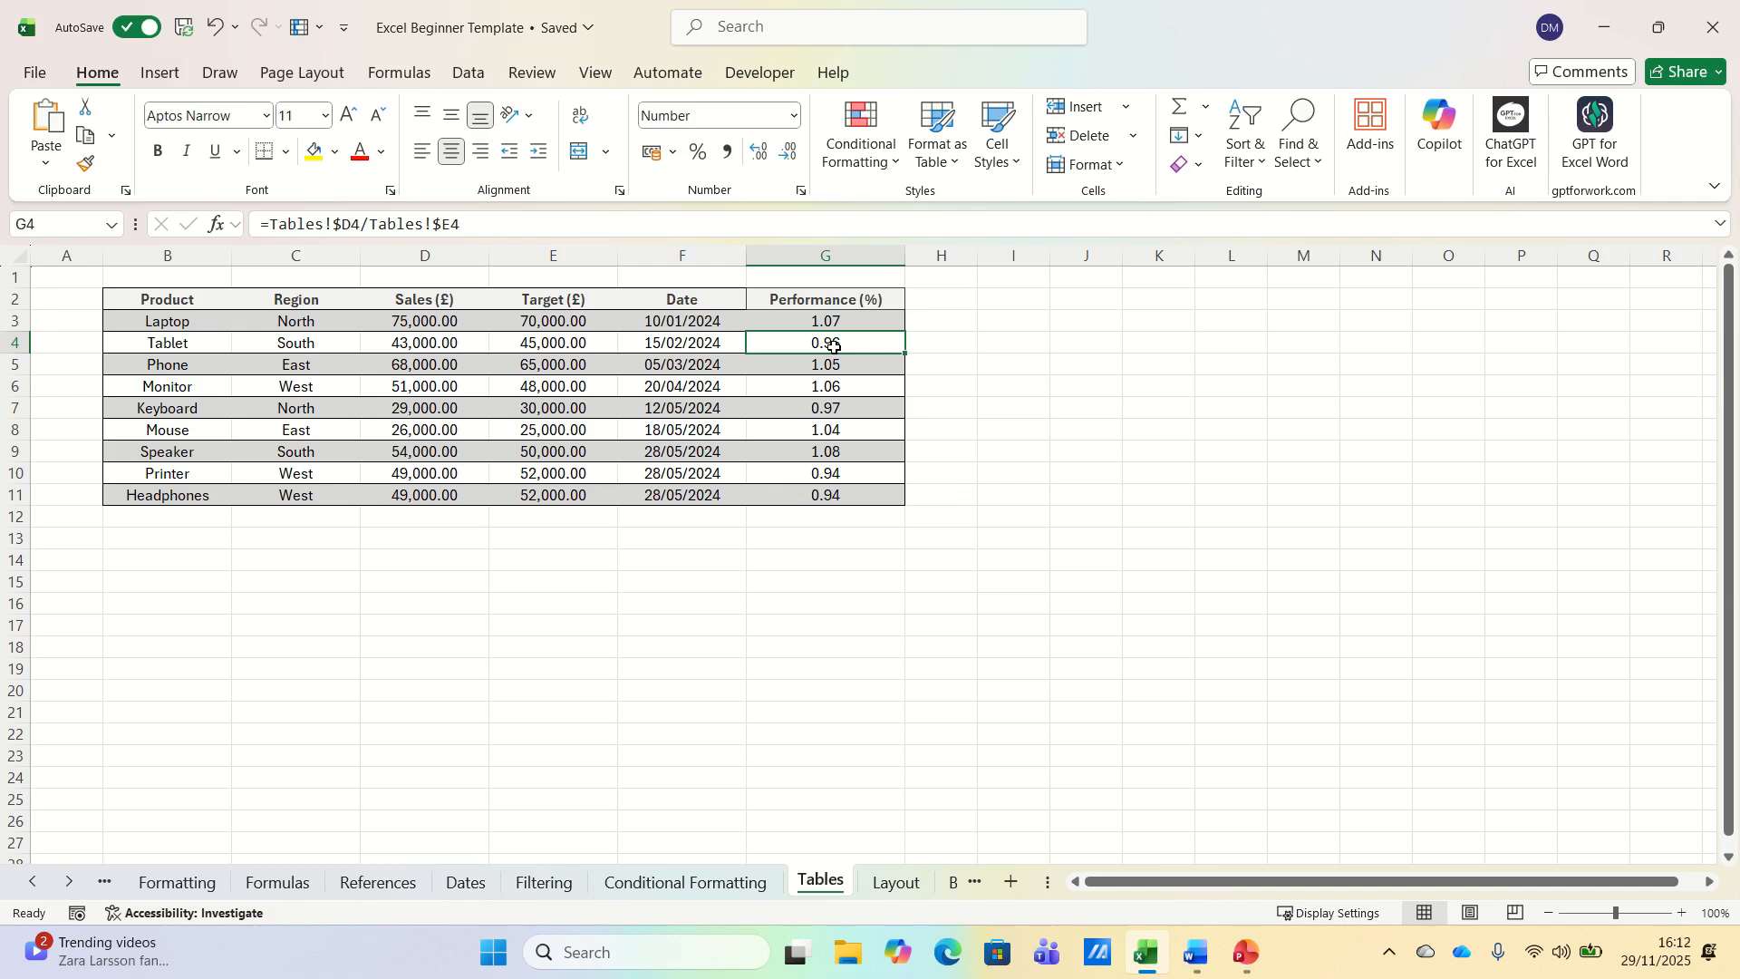
key(Down)
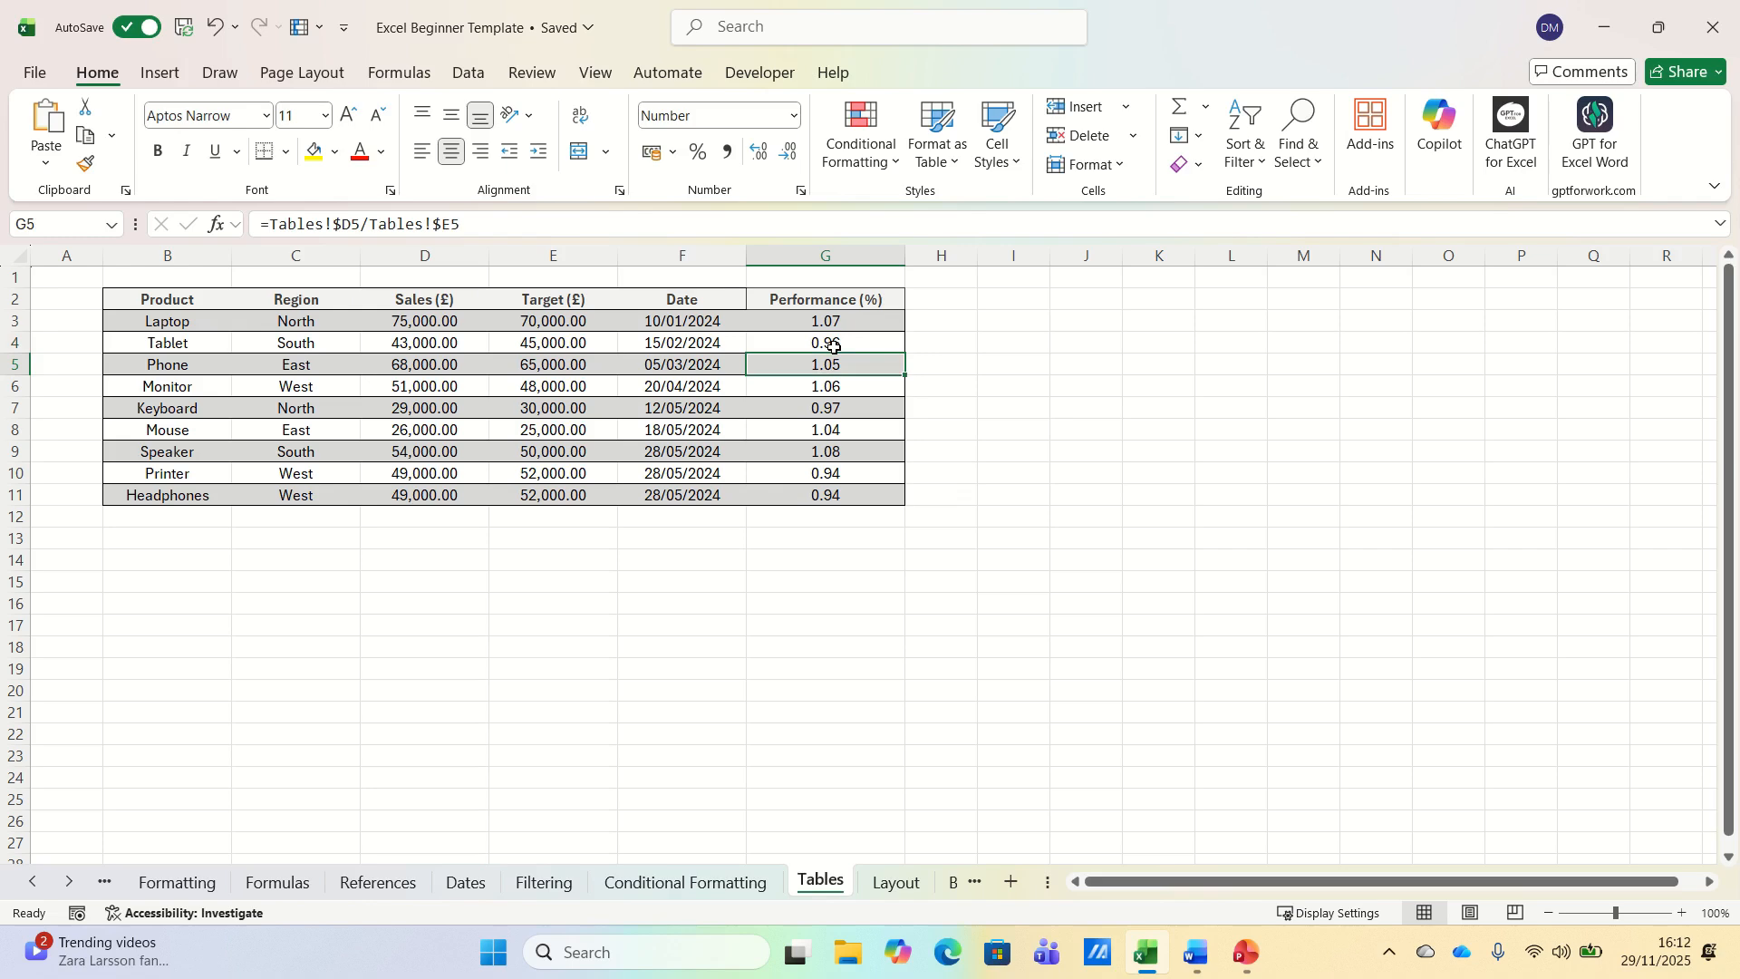
key(Down)
key(Down)
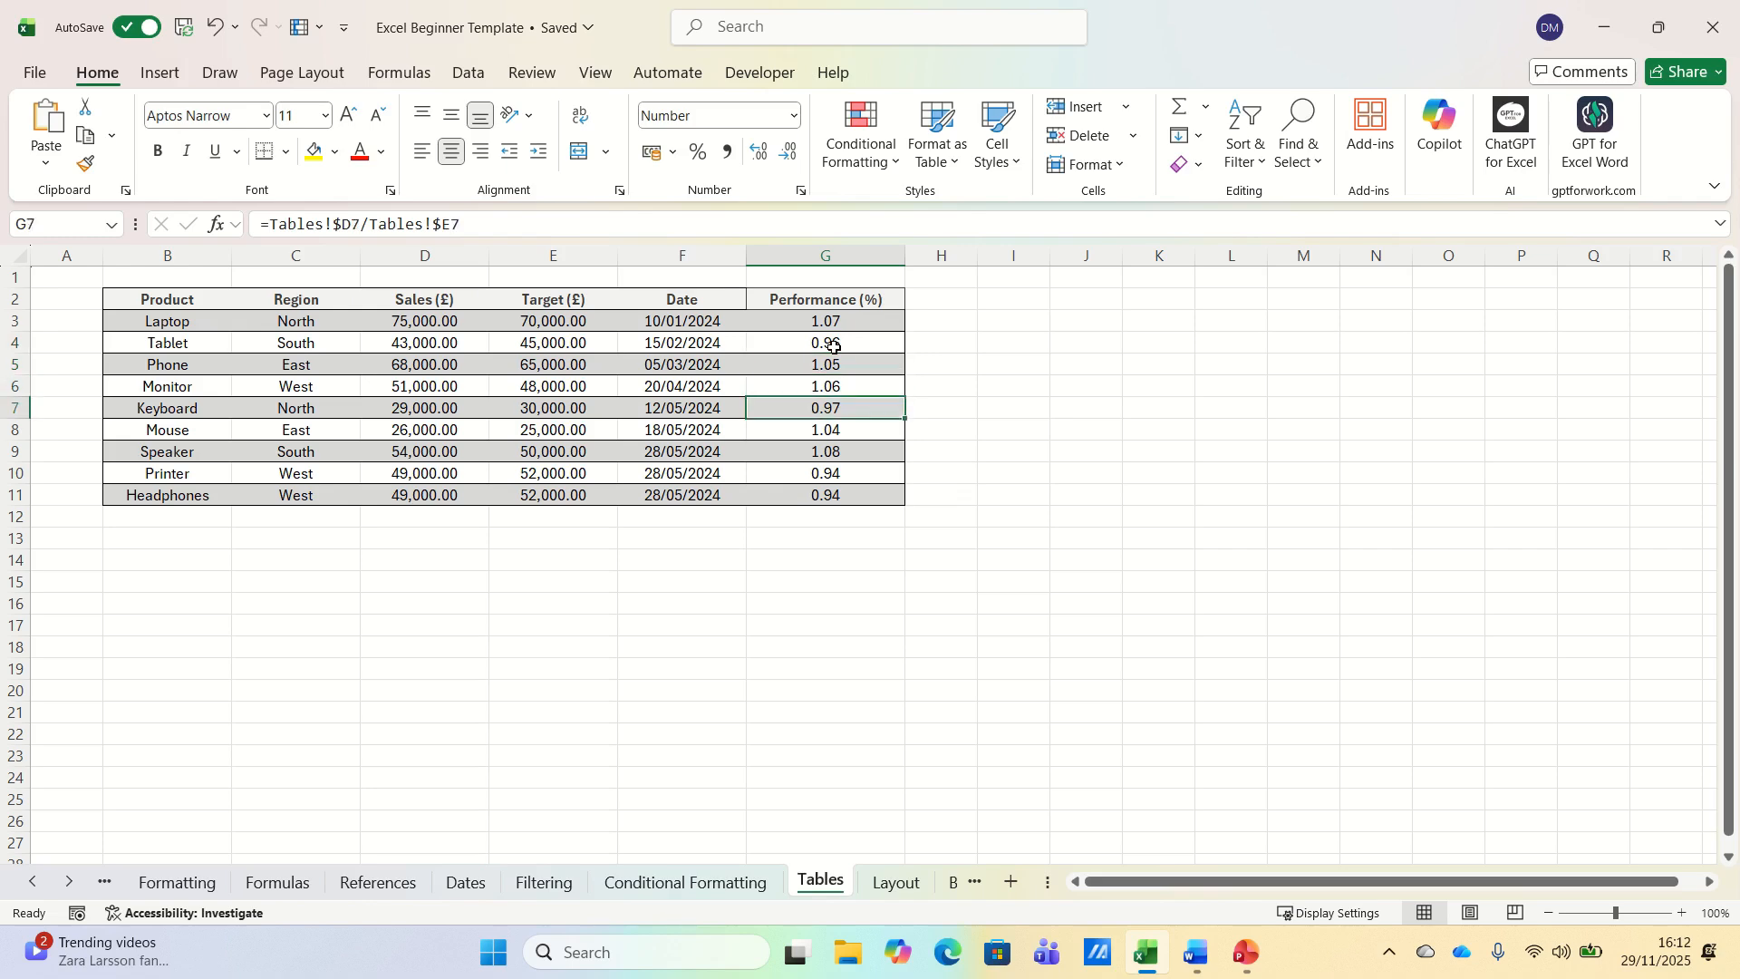